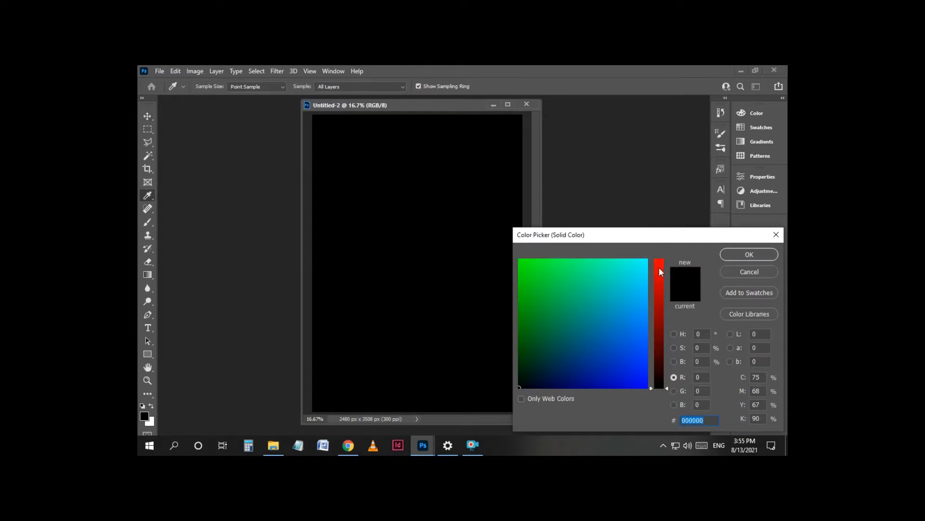
Set the solid color fill of the Untitled-2 background to pure red, ff0000.
left_click_drag(657, 273, 660, 253)
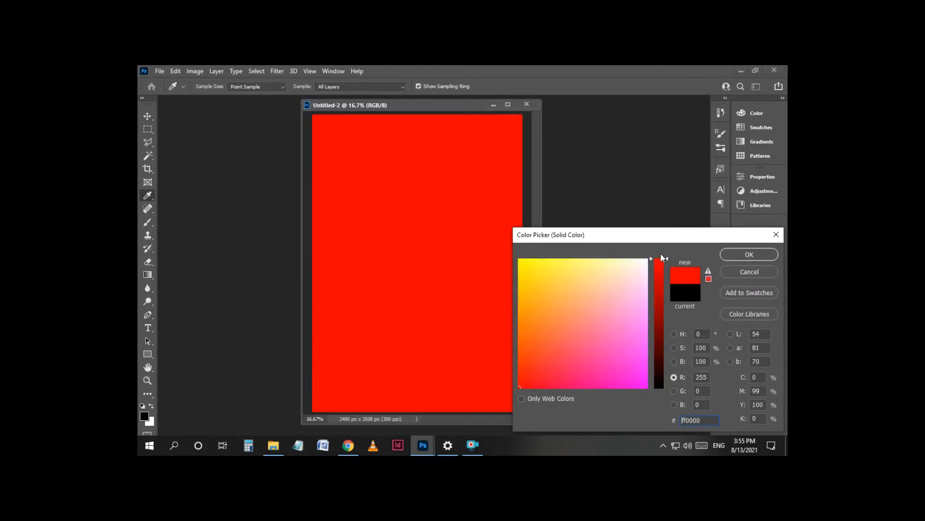
left_click(748, 255)
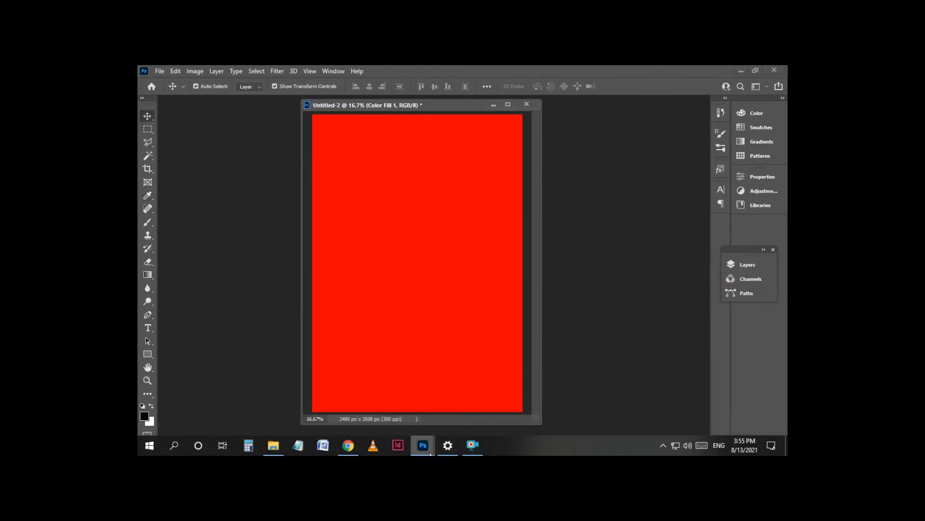
Copy the yellow patterned panel from Untitled-1 into Untitled-2 and position it near the right edge of the red background.
mouse_move(423, 444)
left_click(432, 404)
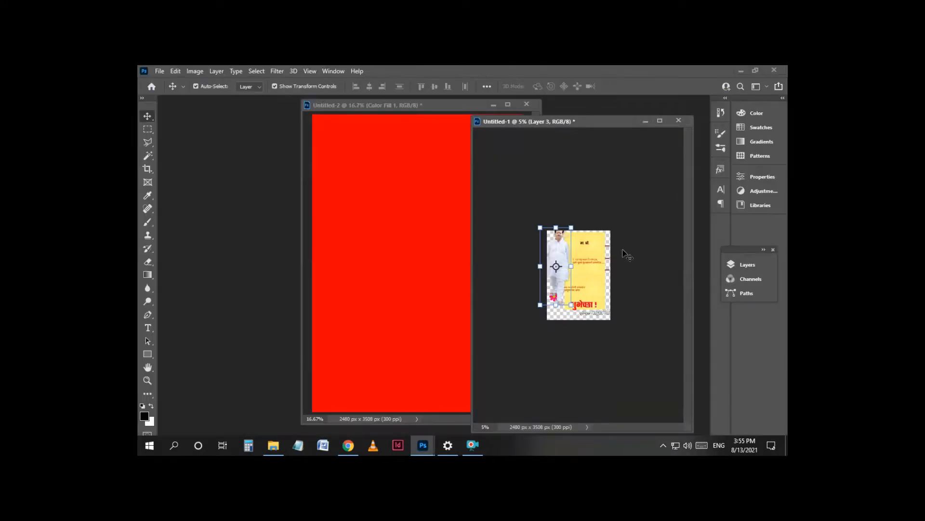
left_click_drag(597, 290, 418, 242)
left_click_drag(624, 123, 640, 259)
left_click(492, 175)
left_click_drag(392, 196, 476, 258)
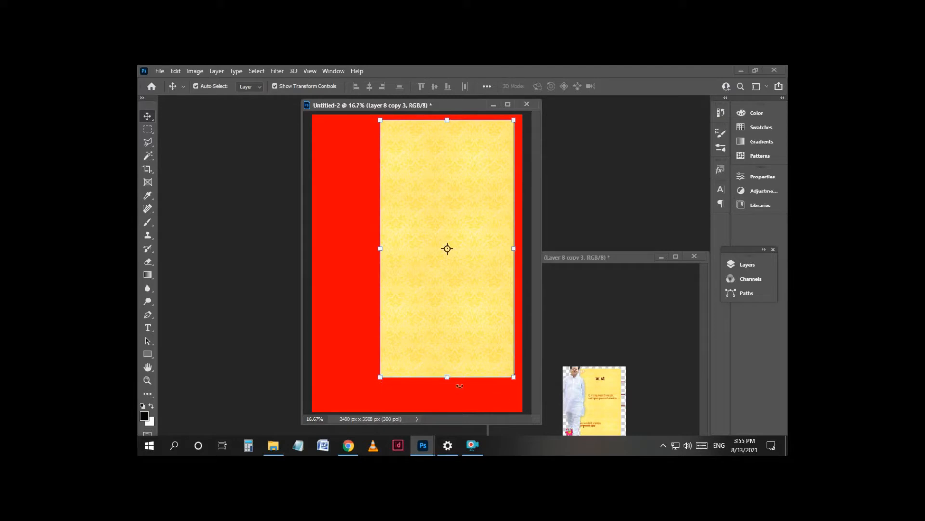
Copy the standing man's cutout, Layer 3, from Untitled-1 into Untitled-2 and place it along the poster's left side.
left_click(579, 412)
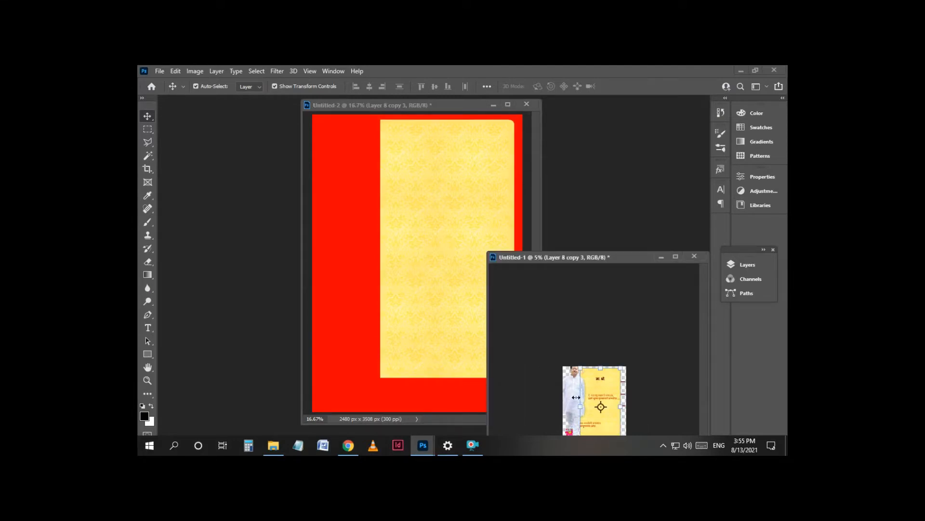
right_click(569, 385)
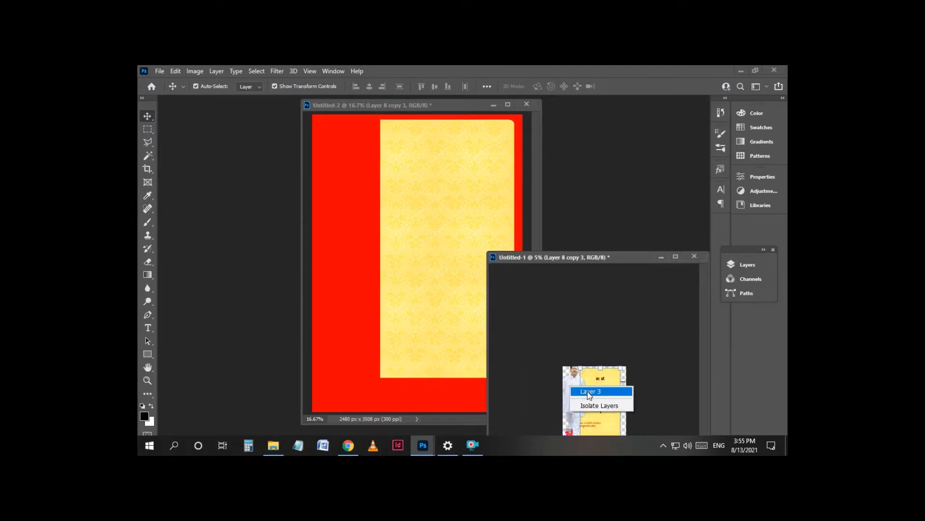
left_click(576, 394)
left_click_drag(565, 385, 372, 242)
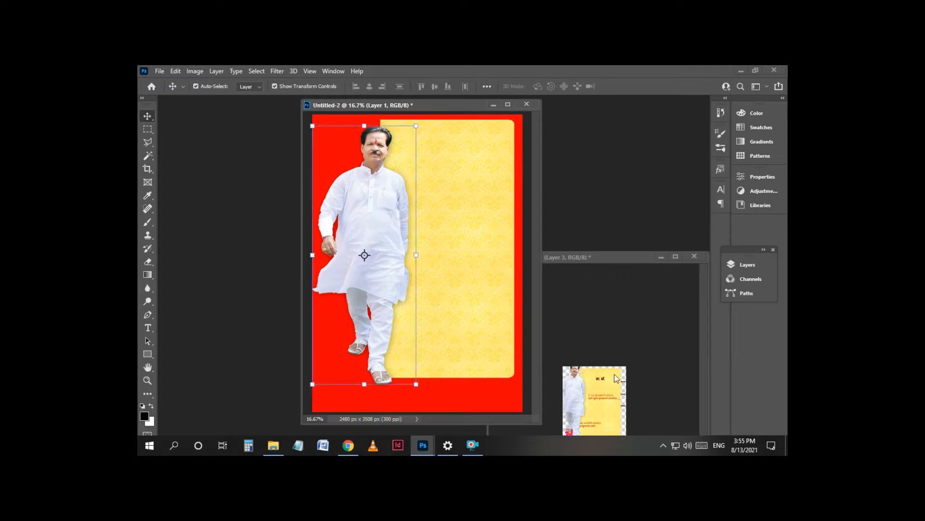
Copy the two-line text beginning "दै. महाराष्ट्र सम्राटचे संपादक" from Untitled-1 onto the upper part of the poster's yellow panel.
left_click(605, 400)
left_click(606, 400)
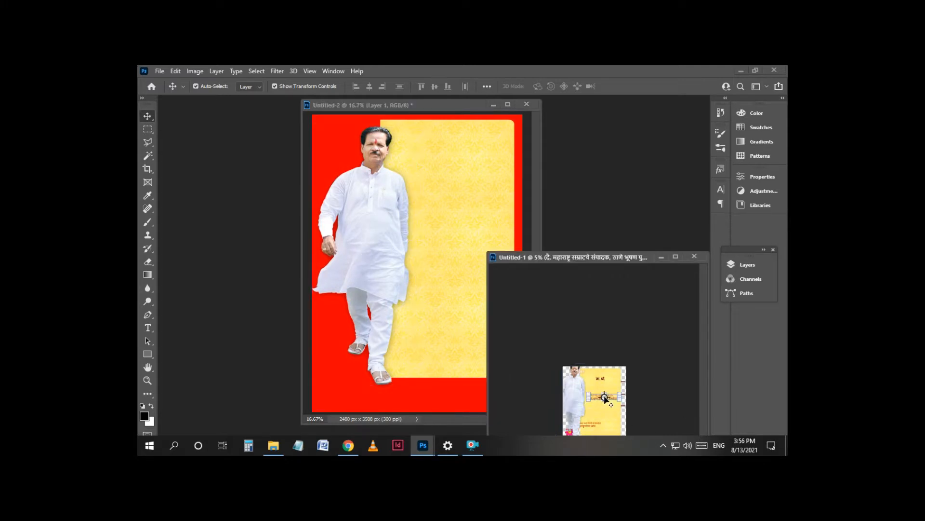
key("ctrl+t")
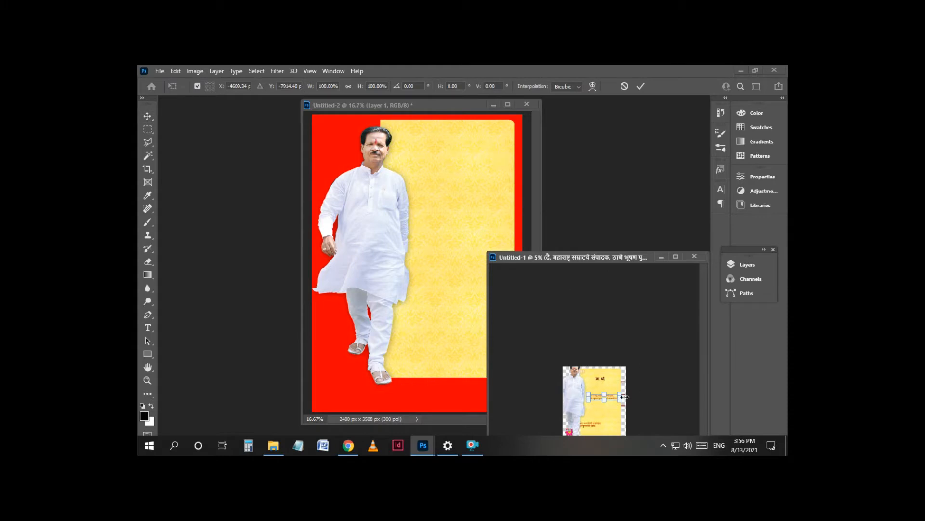
left_click(596, 393, "ctrl")
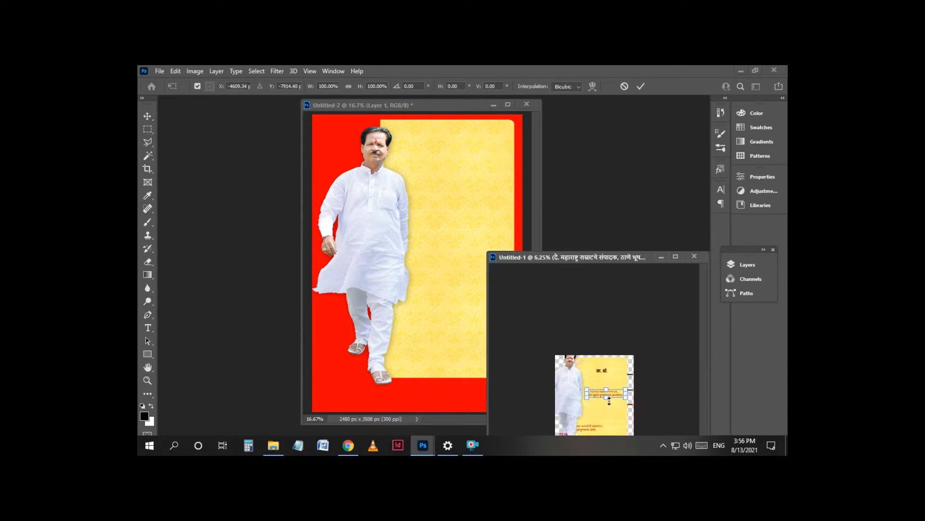
mouse_move(612, 403)
left_mouse_down()
mouse_move(475, 273)
mouse_move(455, 187)
mouse_move(609, 386)
left_mouse_up()
key("Return")
left_click_drag(593, 393, 440, 167)
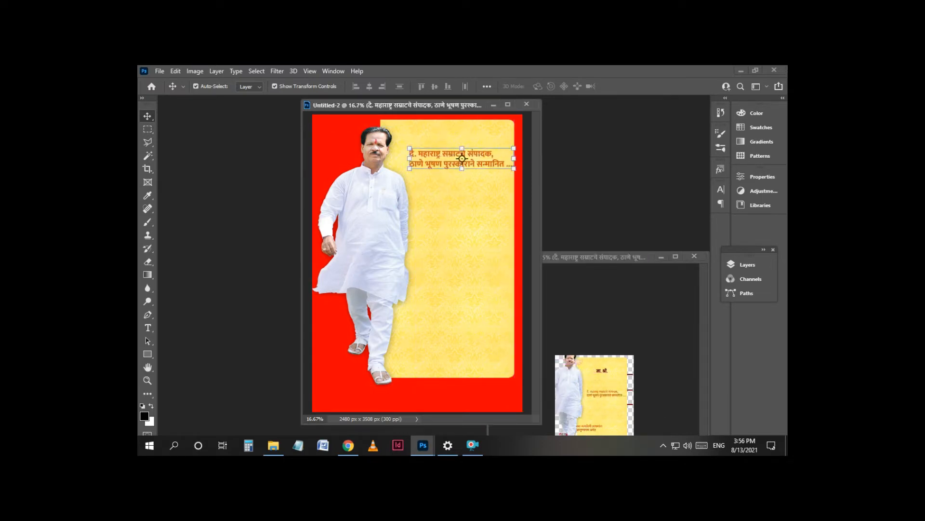
Move the yellow panel in Untitled-1 aside to uncover the name lettering beneath it.
left_click(631, 396)
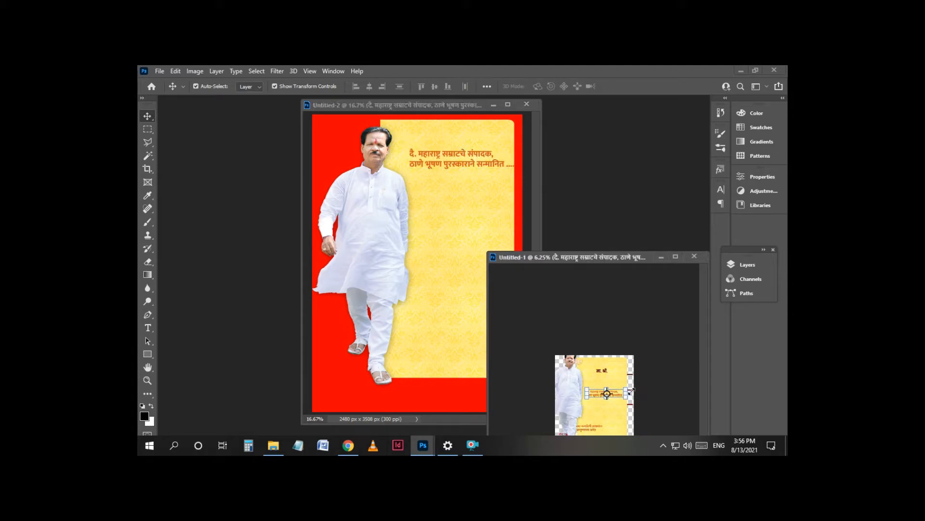
left_click_drag(623, 375, 531, 277)
left_click(609, 378)
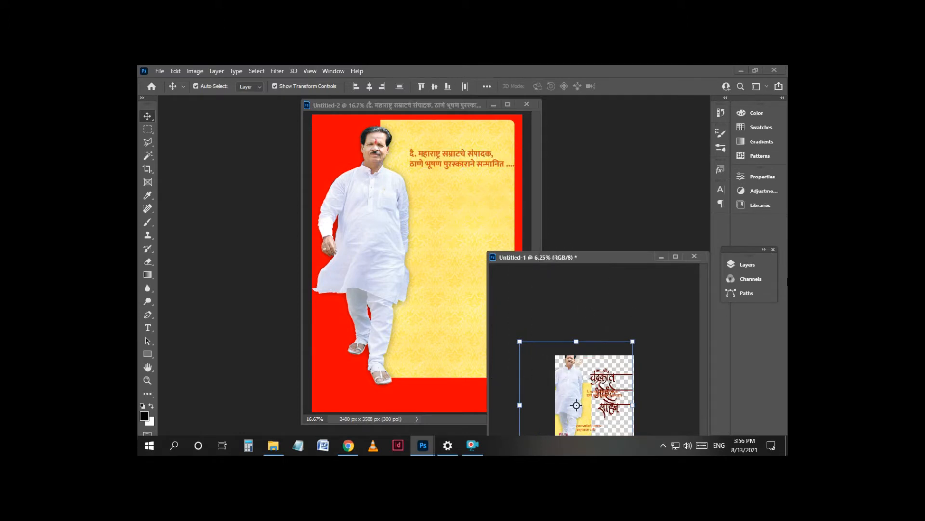
Copy the three-line name lettering from Untitled-1 into Untitled-2 and position it on the yellow panel below the two-line text.
left_click(636, 409)
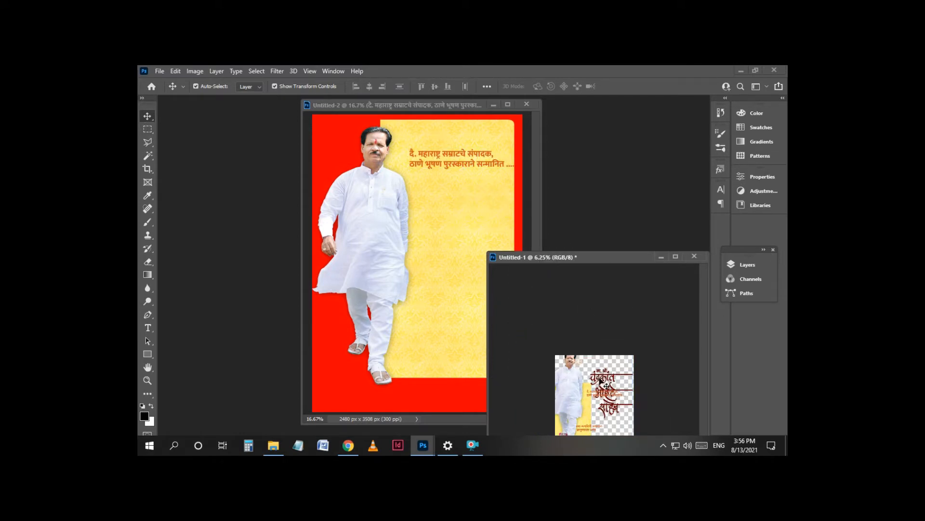
left_click(600, 381)
left_click_drag(600, 380, 450, 221)
left_click(489, 259)
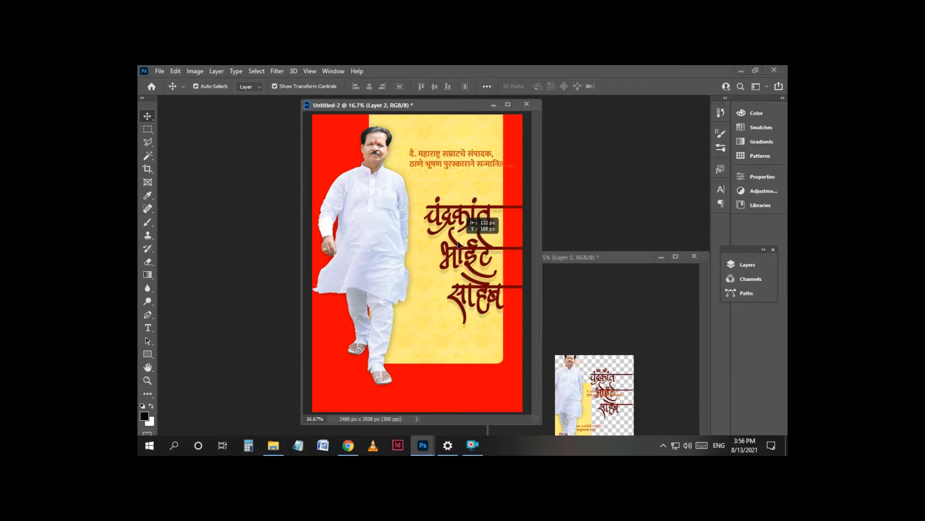
left_click(488, 217)
left_click_drag(490, 218, 481, 196)
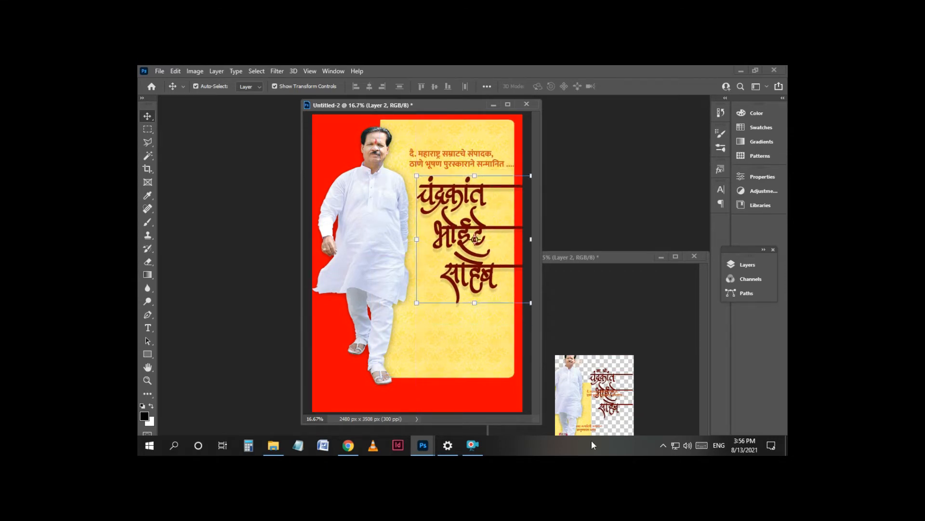
left_click(592, 433)
key("ctrl+t")
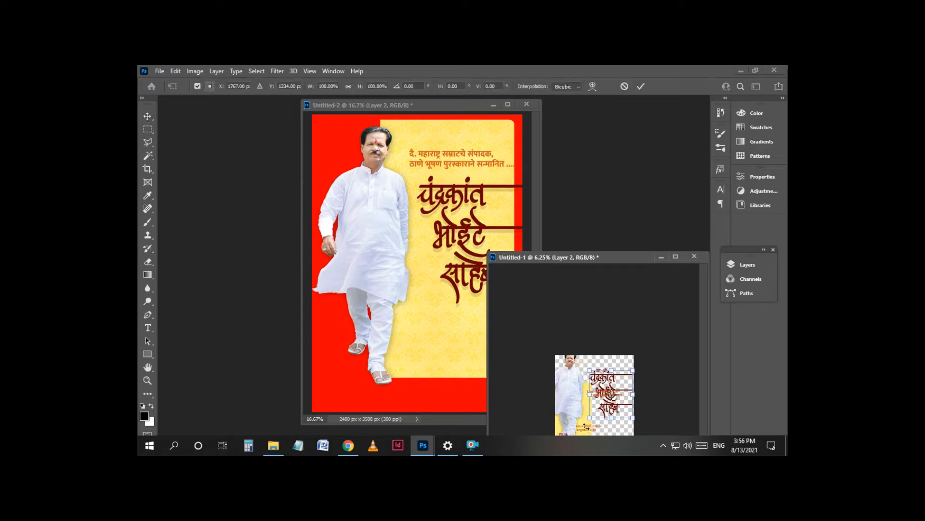
right_click(597, 428)
left_click(584, 428)
Copy the birthday wish text beginning "आपल्या जन्मदिनी" from Untitled-1, place it below the name lettering on the poster, and enlarge it.
scroll(599, 390, "up", 1)
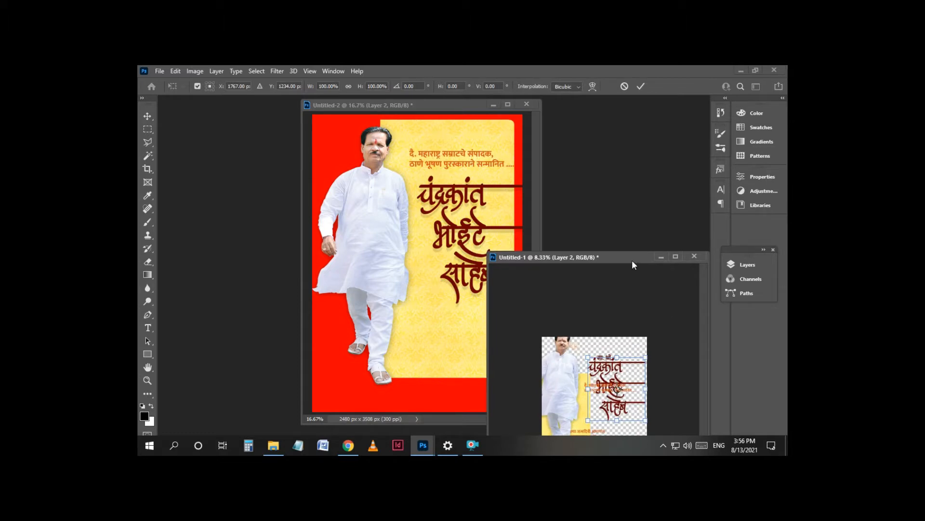
left_click_drag(632, 260, 641, 224)
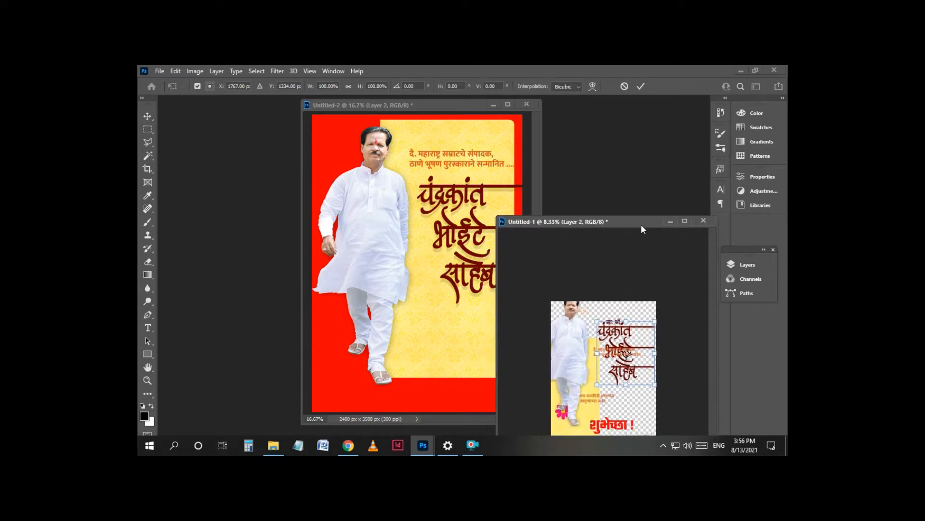
right_click(590, 401)
left_click(625, 411)
left_click(148, 116)
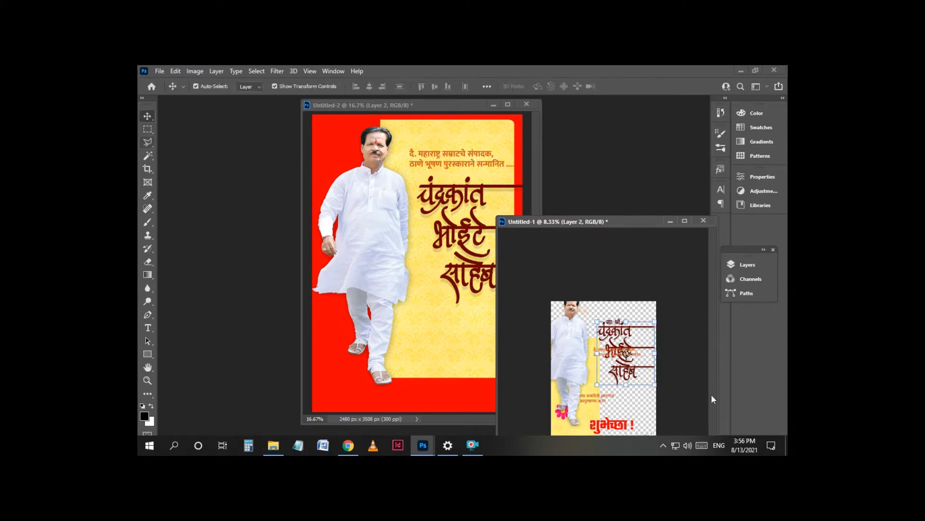
left_click(592, 401)
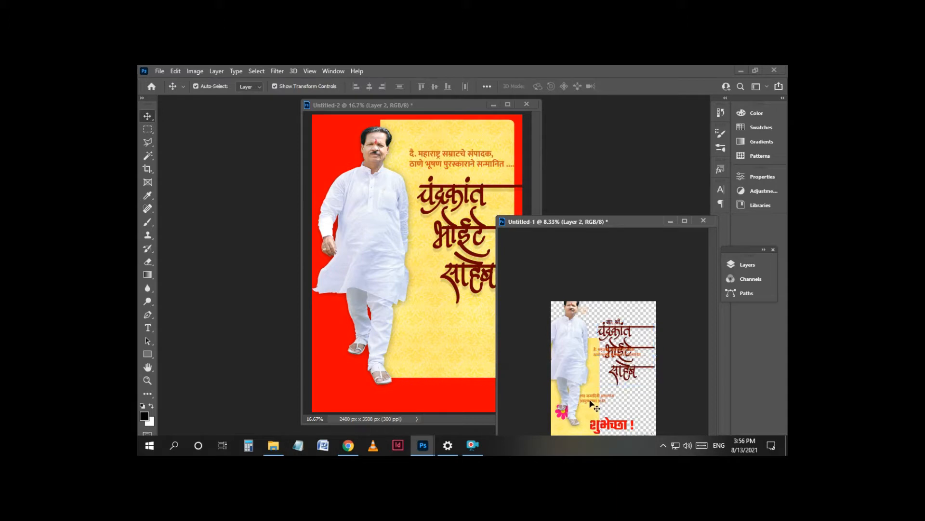
left_click(453, 338)
left_click_drag(453, 339, 402, 334)
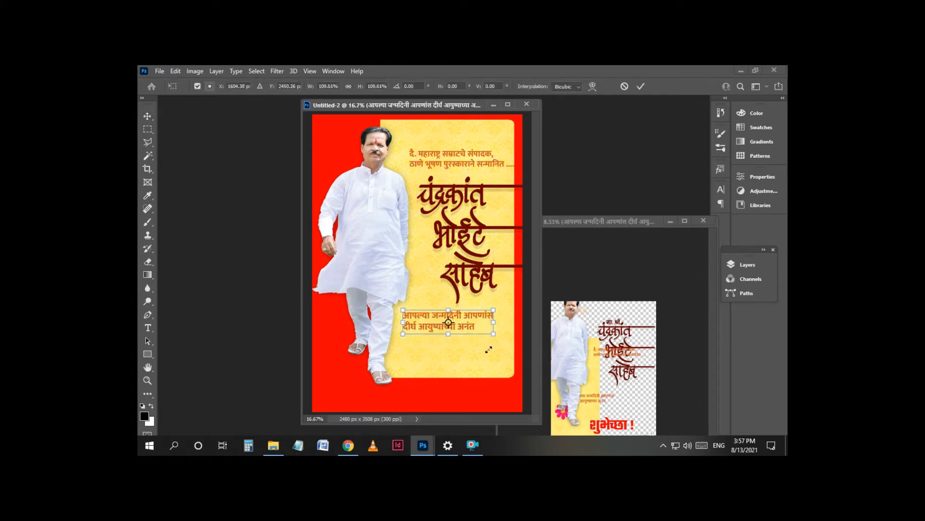
left_click_drag(494, 334, 503, 336)
left_click(147, 119)
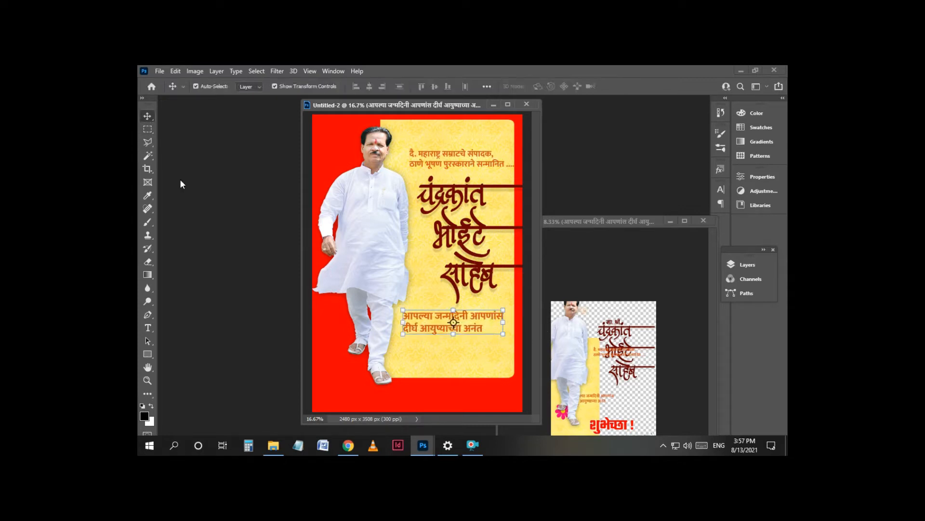
Copy the greeting text "शुभेच्छा !" from Untitled-1 into the lower-right corner of the Untitled-2 poster.
left_click(611, 427)
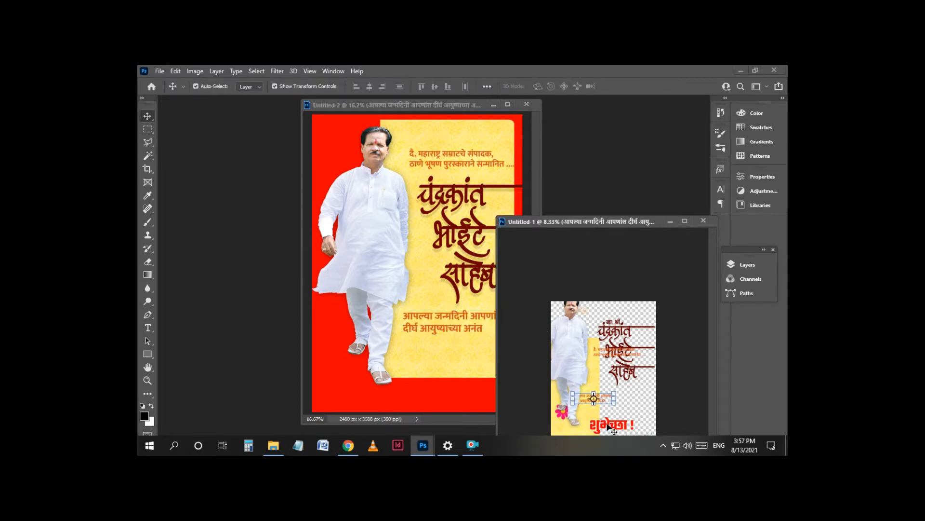
double_click(611, 427)
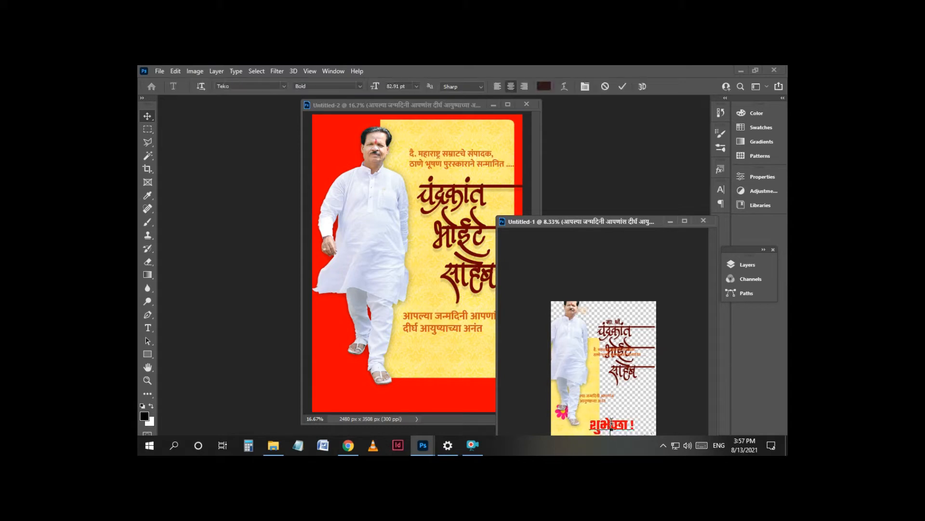
left_click(148, 116)
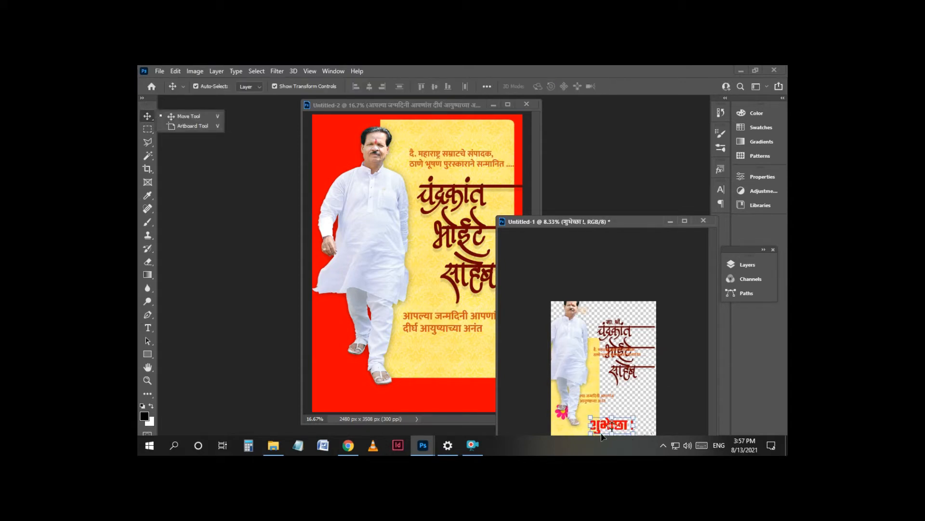
left_click_drag(606, 428, 483, 398)
key("ctrl+t")
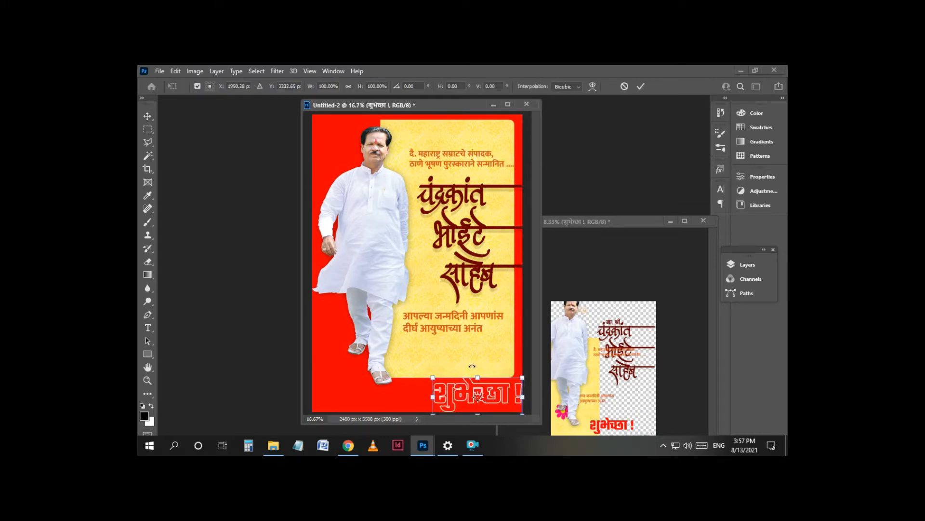
left_click(148, 116)
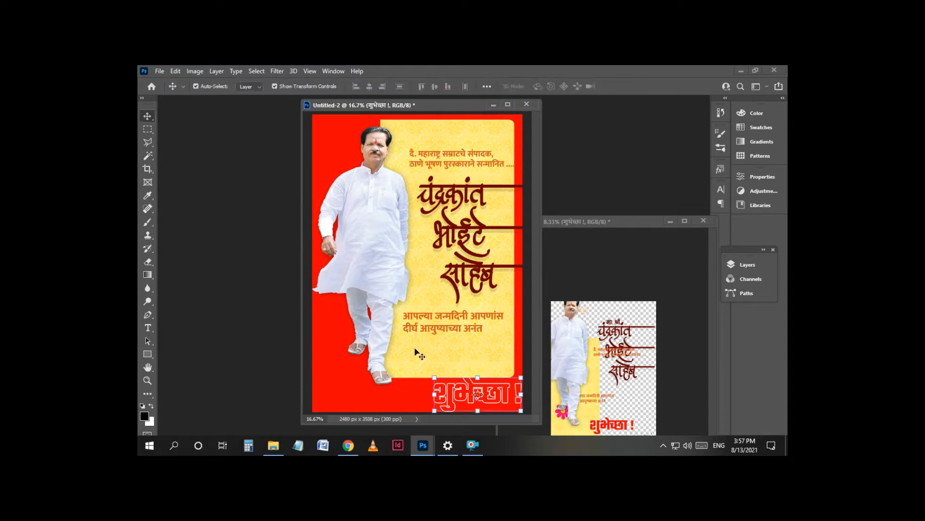
Shorten the poster's yellow panel from its lower edge to about 94.68% height, clear of the greeting text.
left_click(418, 359)
left_click_drag(447, 377, 448, 364)
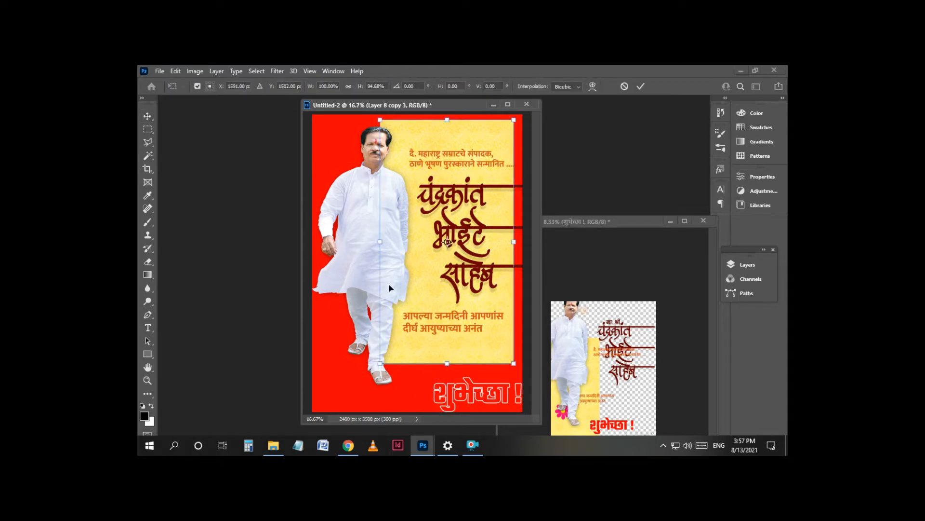
left_click(147, 118)
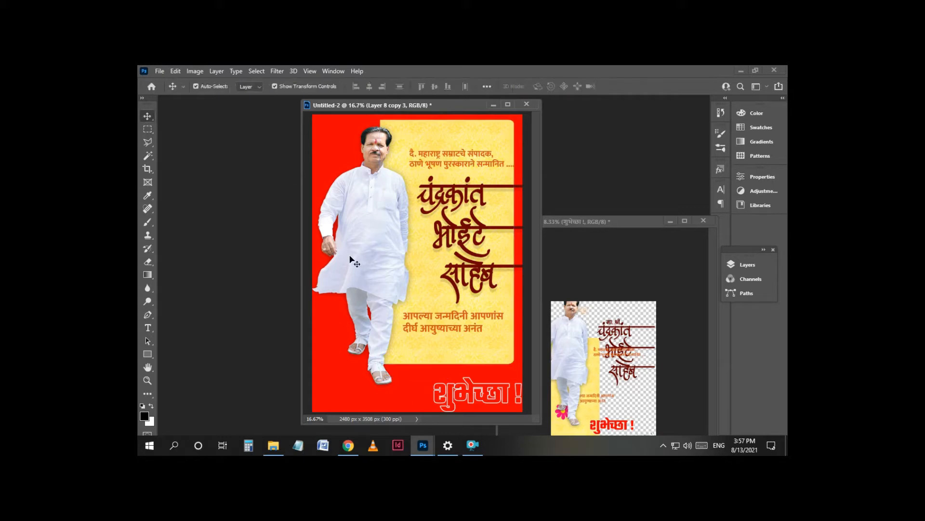
Scale the man's cutout on the poster down proportionally to about 94.39%, keeping its upper-left corner fixed.
left_click(386, 356)
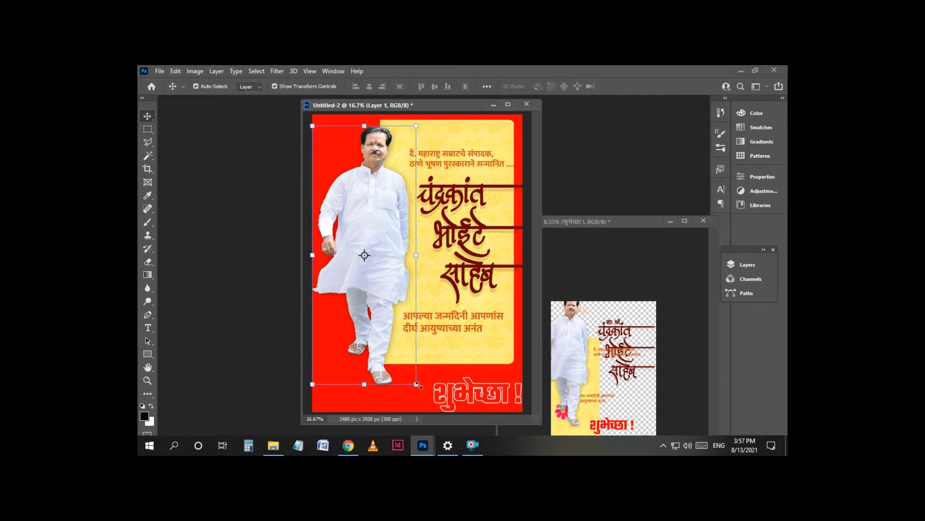
left_click_drag(416, 383, 410, 369)
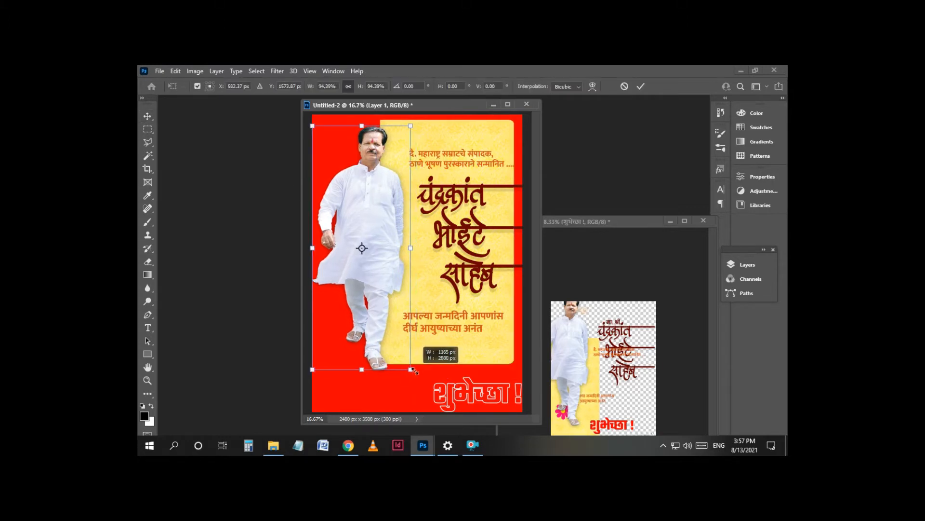
right_click(476, 392)
left_click(143, 116)
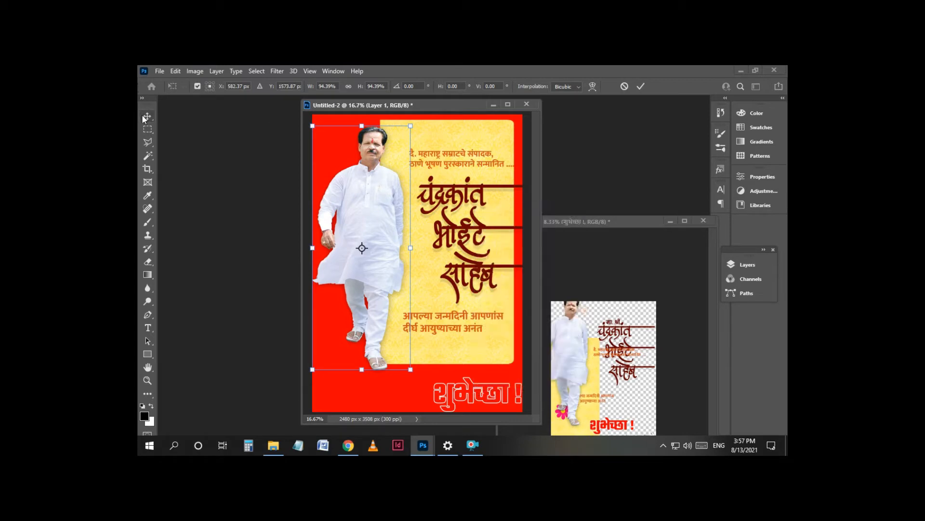
right_click(485, 394)
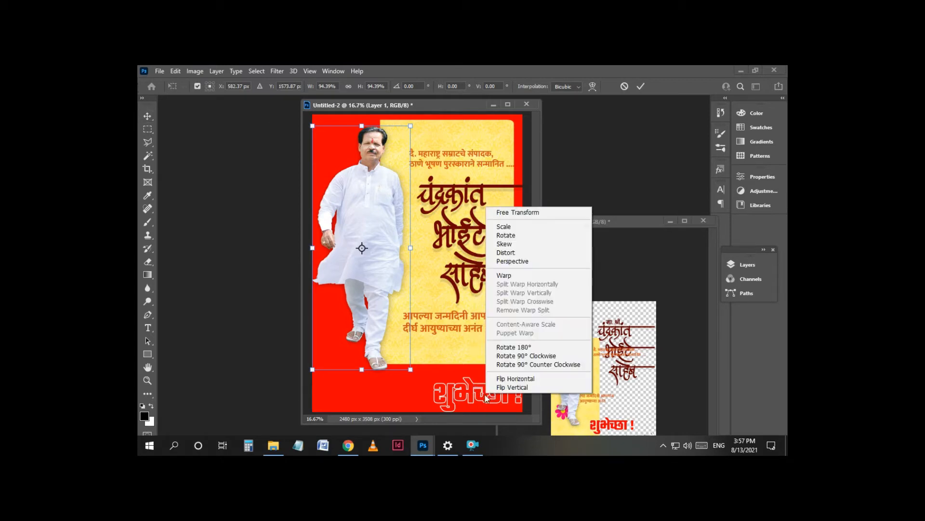
left_click(469, 395)
left_click(147, 116)
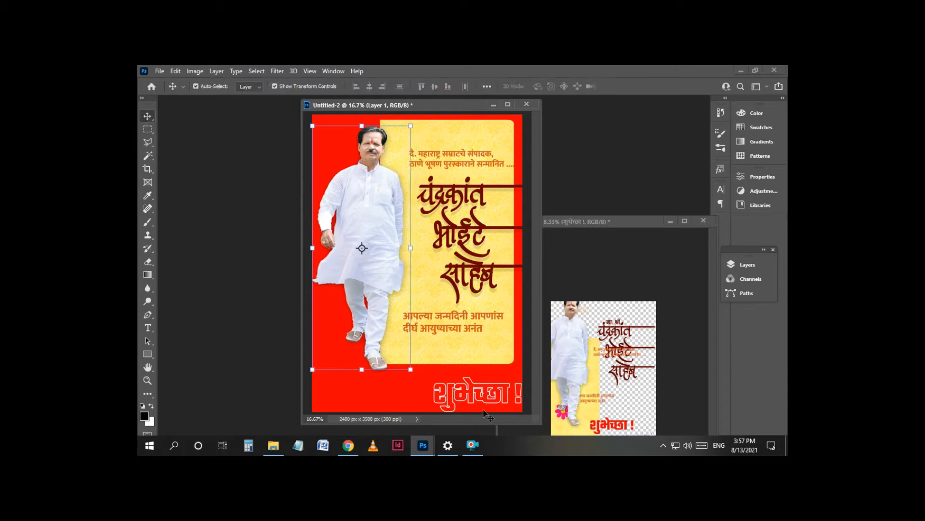
left_click_drag(450, 397, 440, 388)
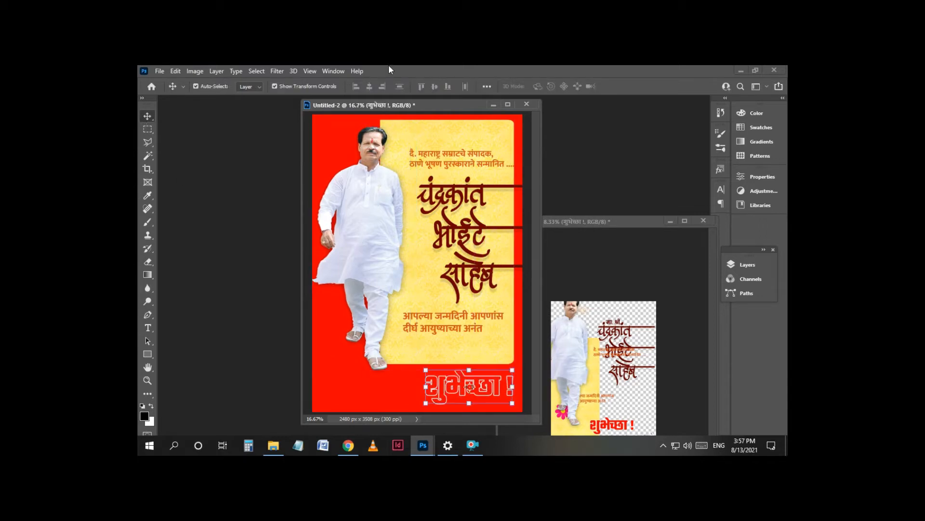
left_click(218, 73)
mouse_move(259, 173)
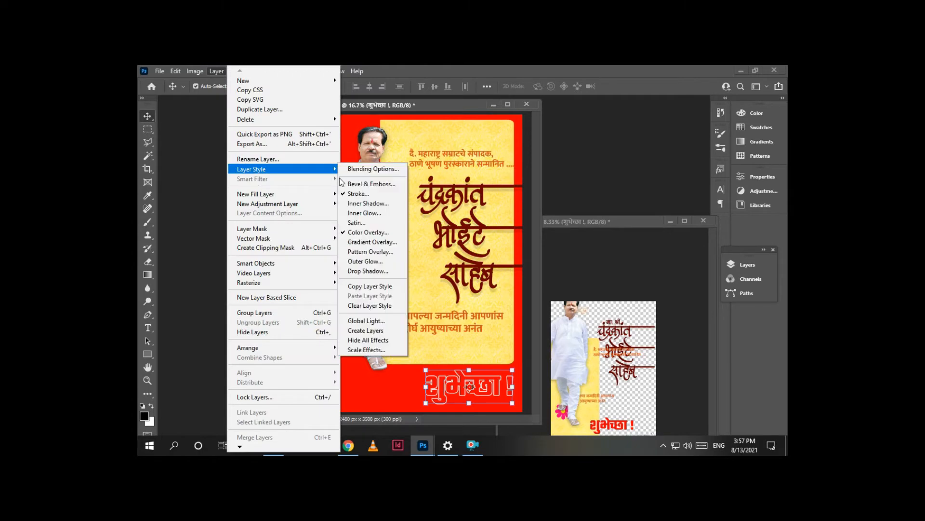
left_click(356, 234)
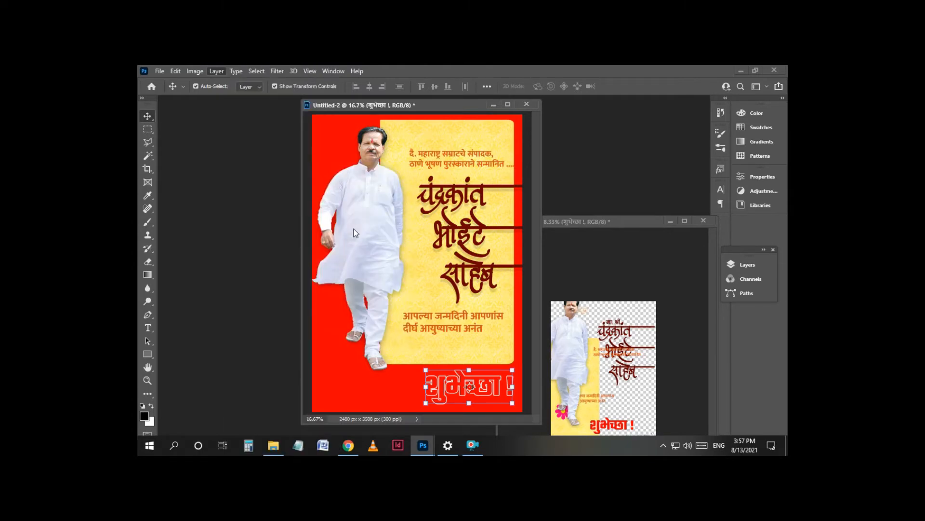
left_click(559, 175)
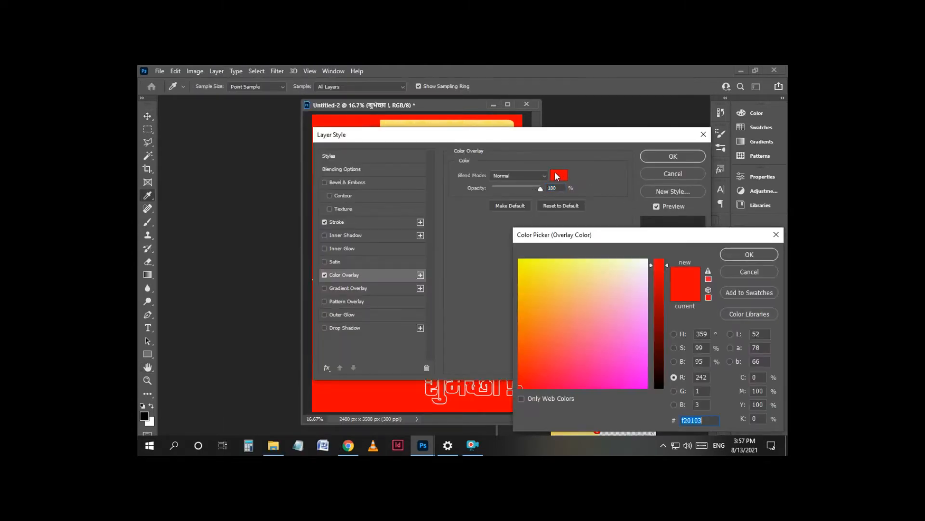
left_click(647, 259)
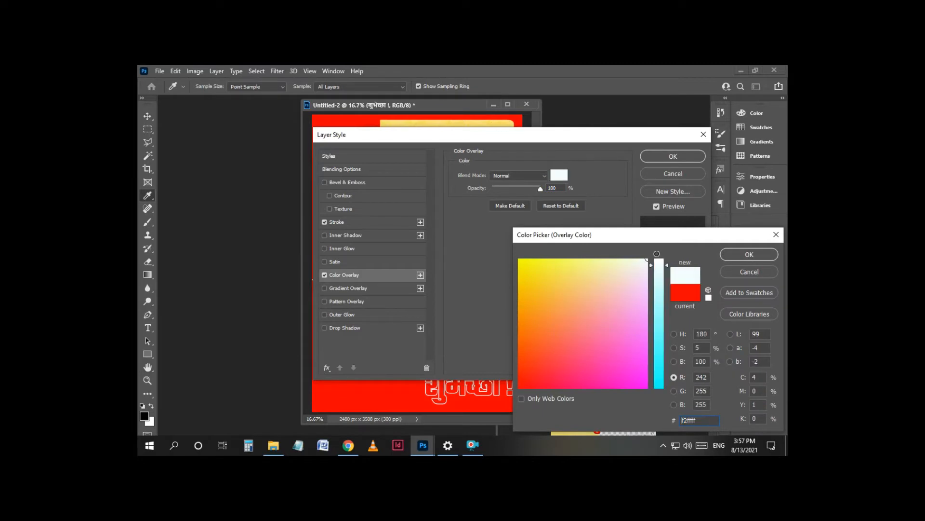
left_click(750, 254)
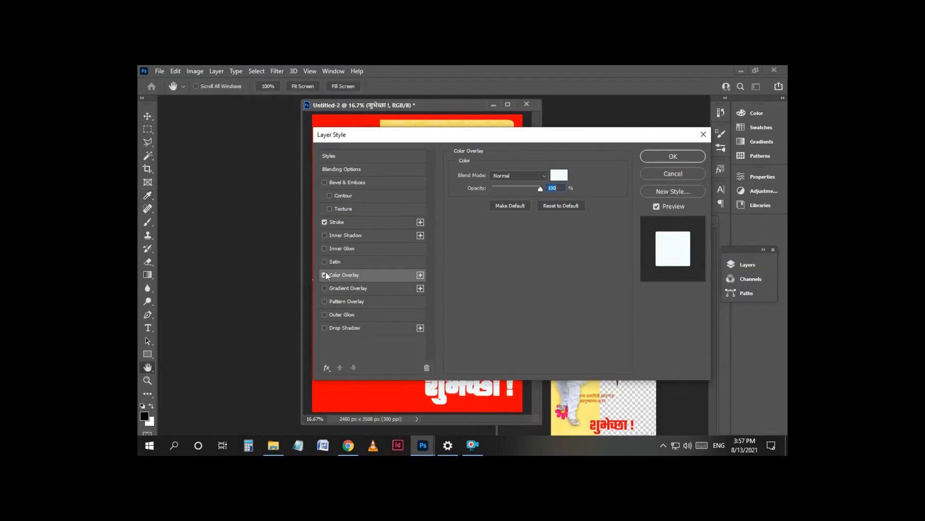
mouse_move(422, 448)
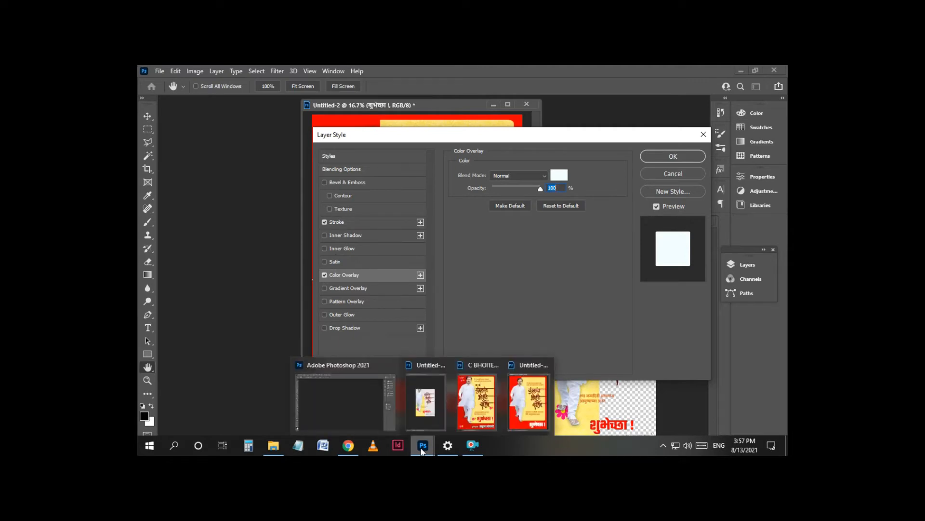
left_click(668, 174)
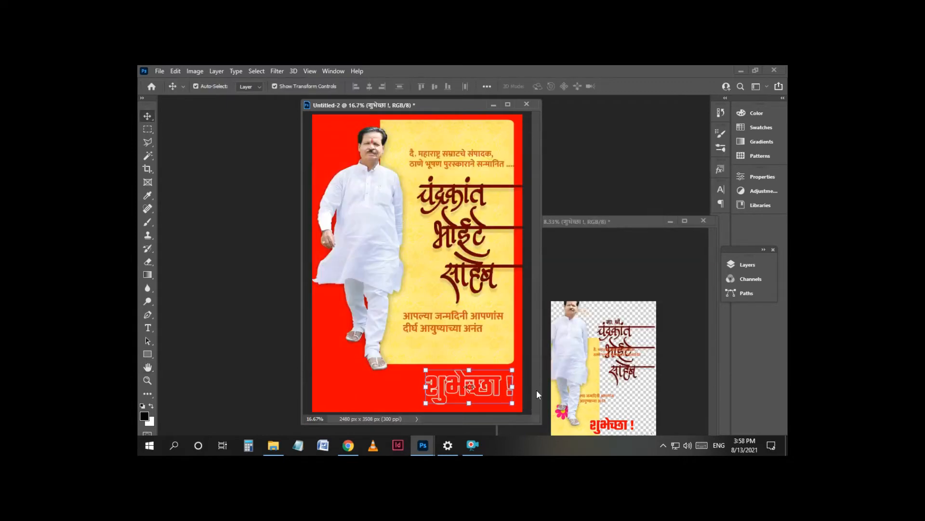
Move the greeting "शुभेच्छा !" onto the lower end of the yellow panel and nudge the birthday wish text slightly up above it.
left_click_drag(489, 396, 483, 357)
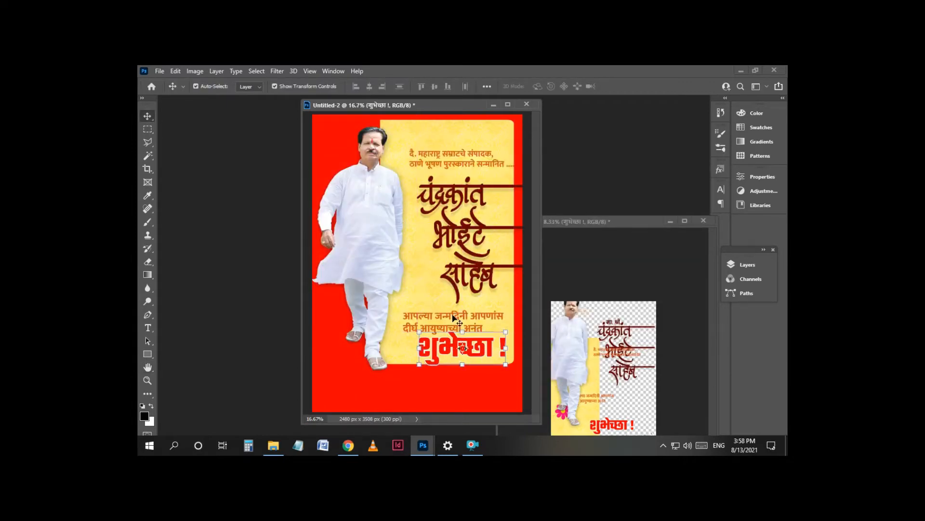
right_click(453, 317)
left_click(473, 321)
left_click_drag(458, 317, 460, 316)
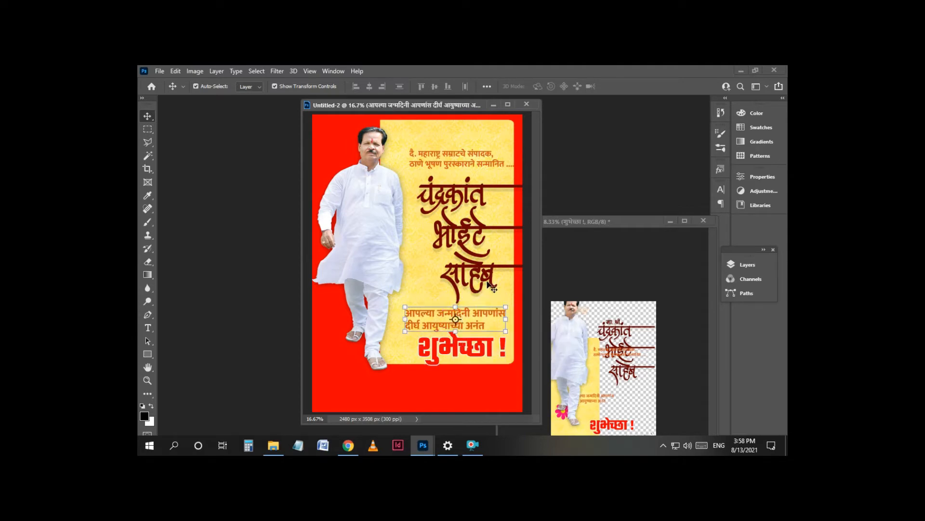
left_click(487, 158)
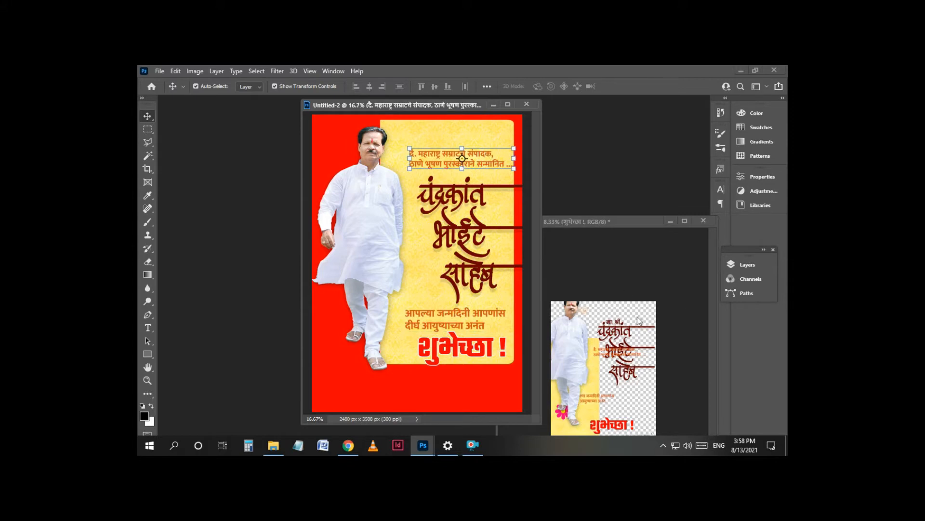
Copy the well-wisher's credit line beginning "शुभेच्छुक" from Untitled-1 into the red lower-right corner of the Untitled-2 poster.
mouse_move(429, 452)
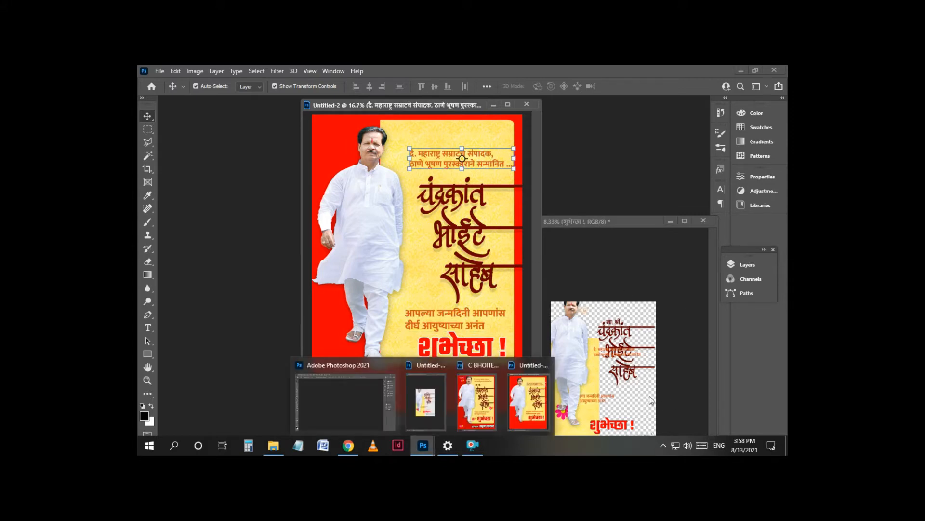
left_click(635, 395)
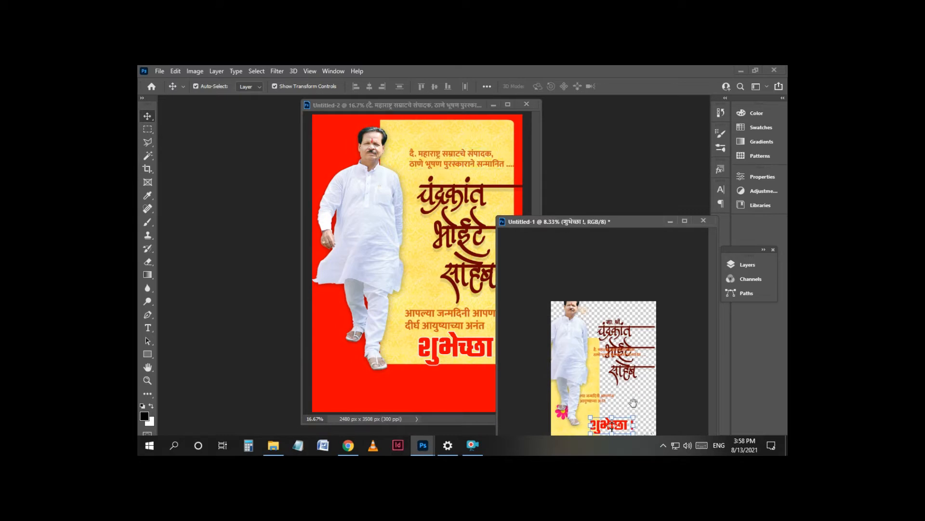
left_click_drag(643, 220, 640, 192)
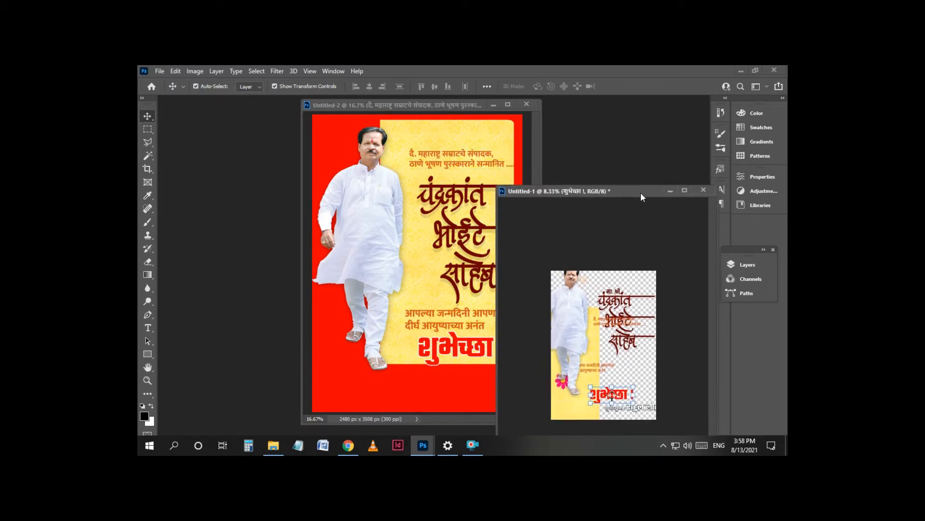
right_click(638, 404)
left_click(644, 410)
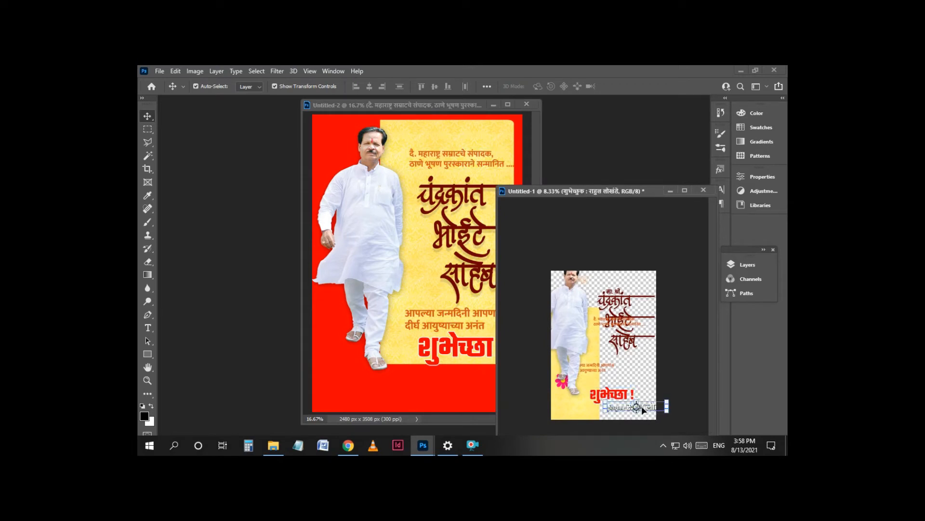
left_click_drag(643, 411, 496, 400)
Stretch the poster's yellow panel downward from its lower edge to about 105.8% height, ending just above the well-wisher's credit line.
left_click(498, 365)
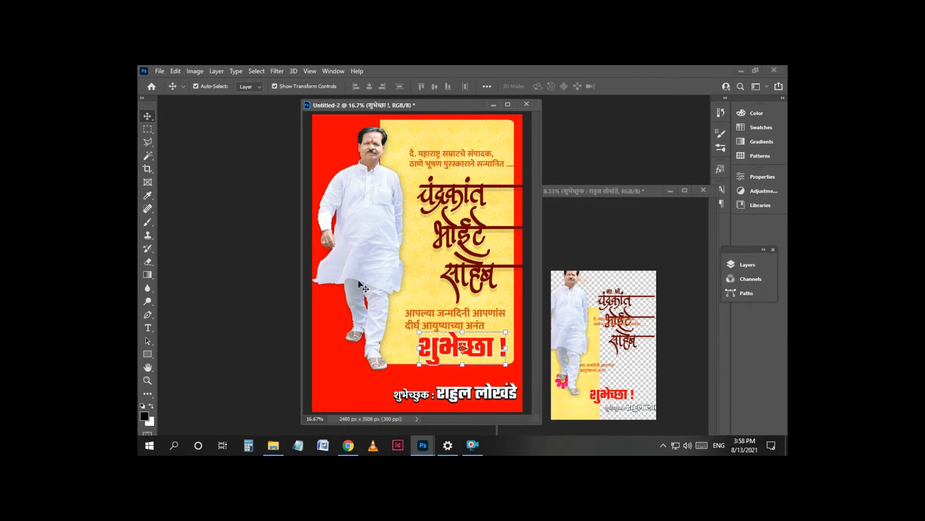
left_click(391, 344)
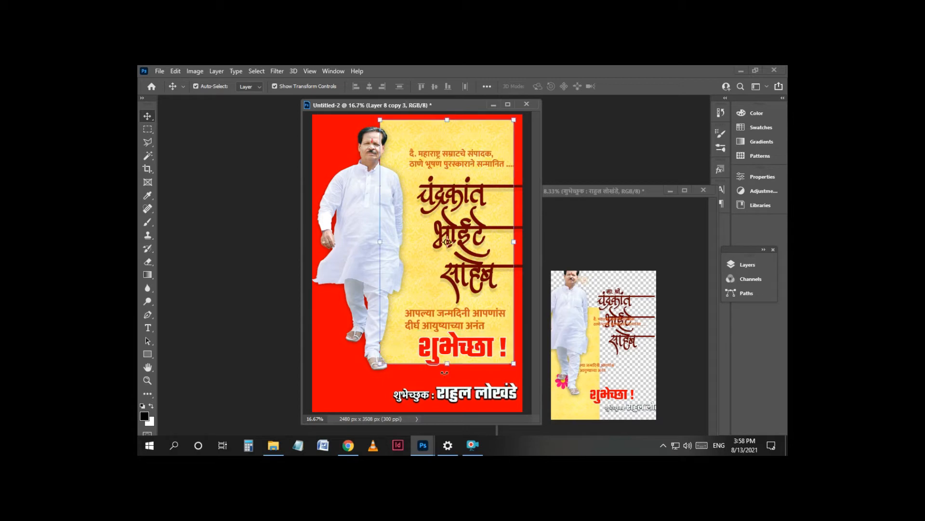
left_click_drag(448, 363, 448, 377)
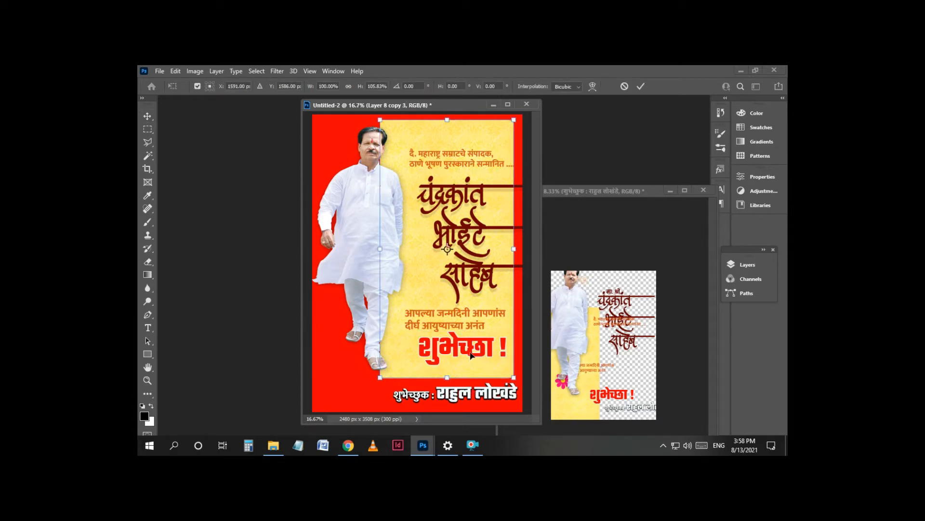
left_click(147, 117)
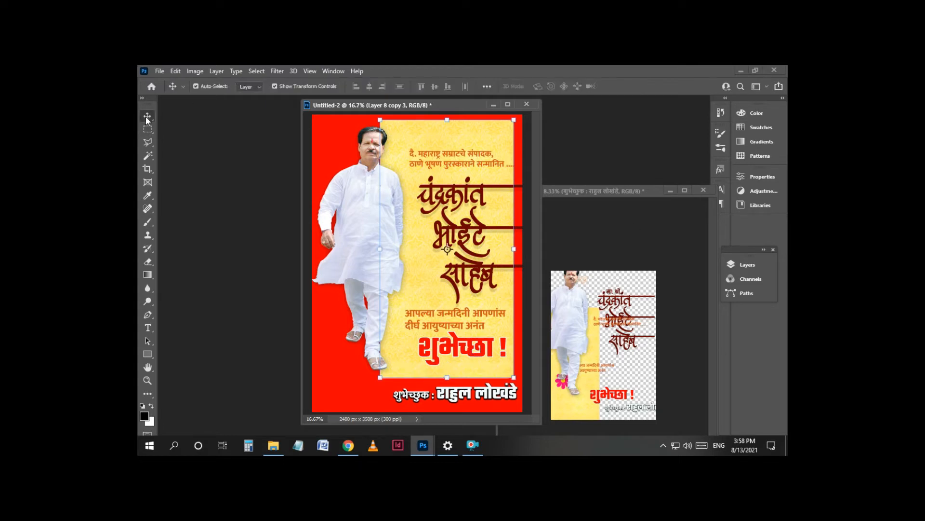
Move the Untitled-1 window down out of the way and widen the Untitled-2 poster window slightly.
left_click(565, 342)
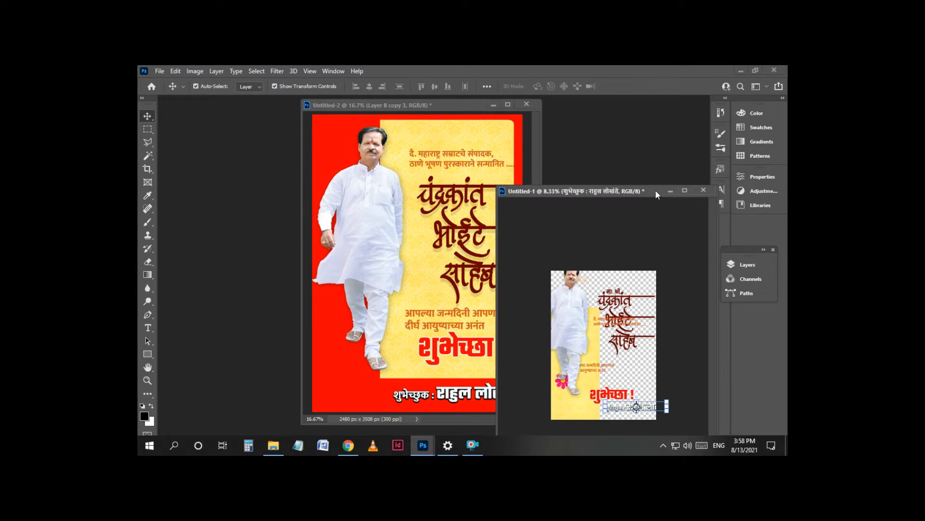
left_click_drag(656, 190, 634, 290)
left_click(537, 265)
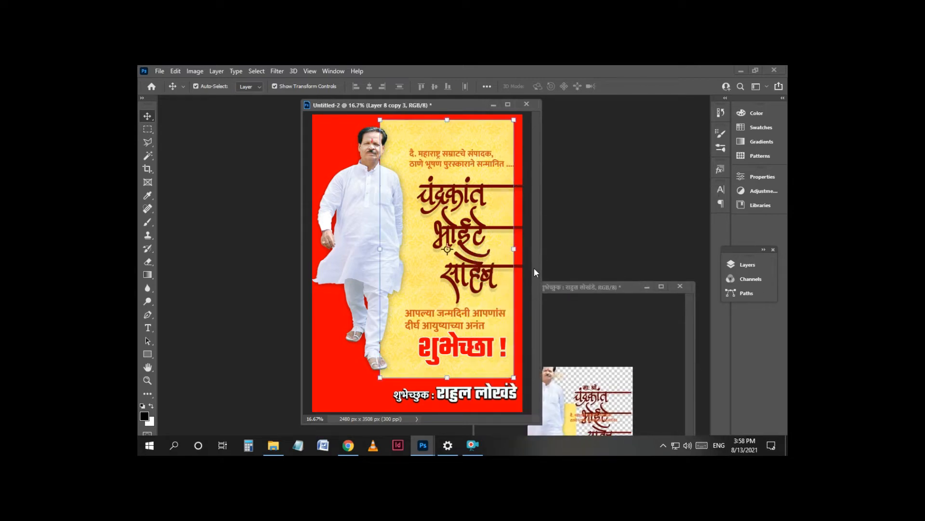
left_click_drag(541, 267, 560, 268)
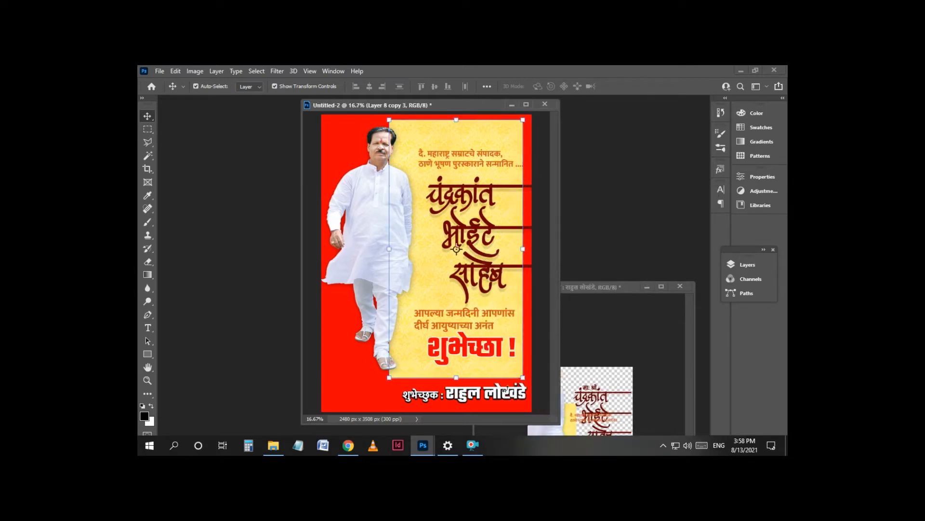
Move the greeting "शुभेच्छा !" straight down about 105 px and shift the birthday wish text above it slightly down.
left_click_drag(463, 350, 463, 357)
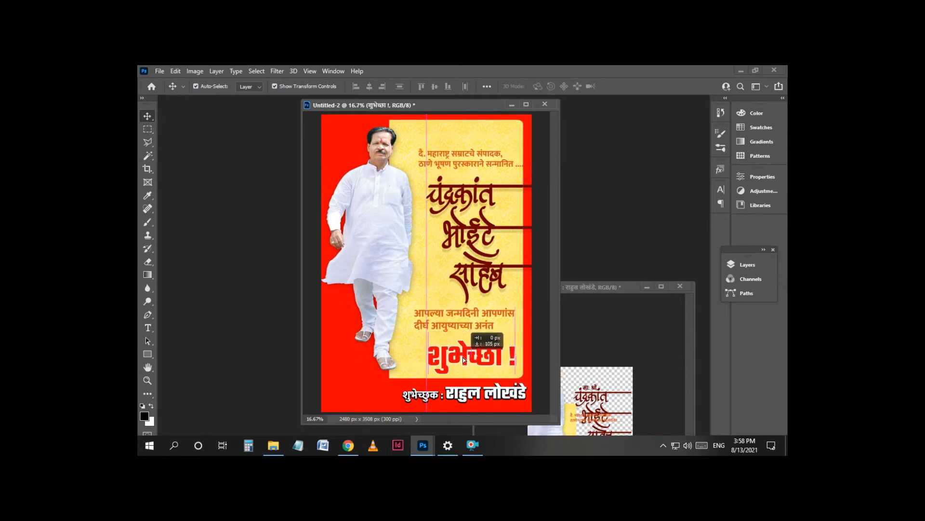
left_click_drag(463, 357, 463, 357)
left_click(474, 315)
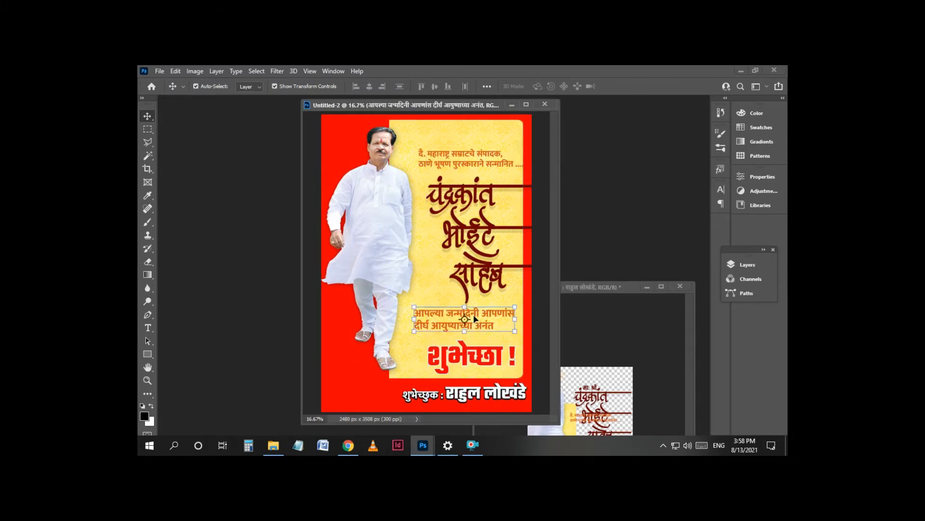
left_click_drag(475, 316, 476, 321)
In Untitled-1, move the man's cutout down clear of the small date text near the canvas's upper edge.
left_click(583, 389)
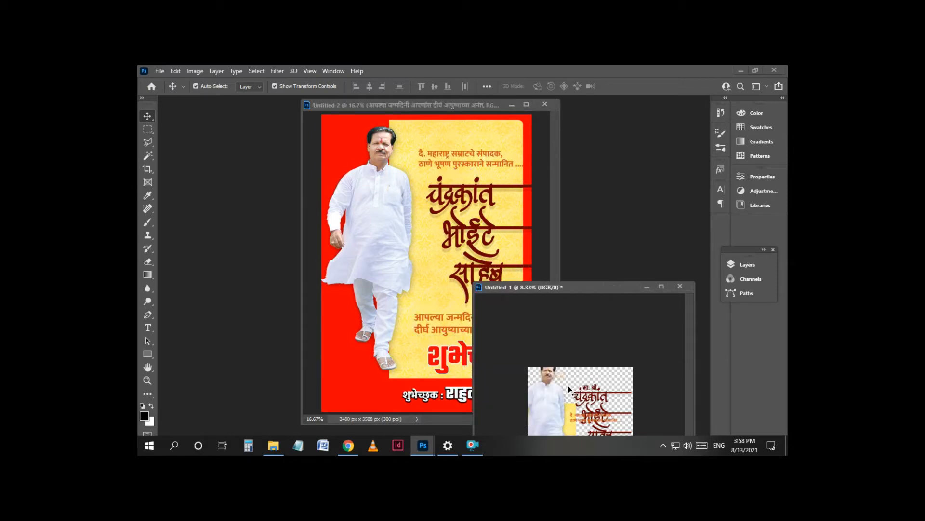
scroll(566, 381, "up", 1)
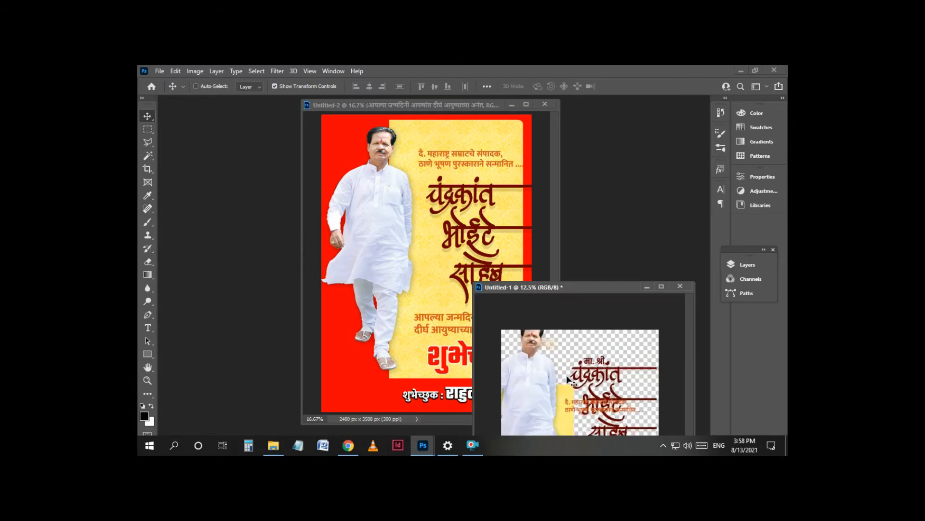
left_click_drag(531, 356, 534, 405)
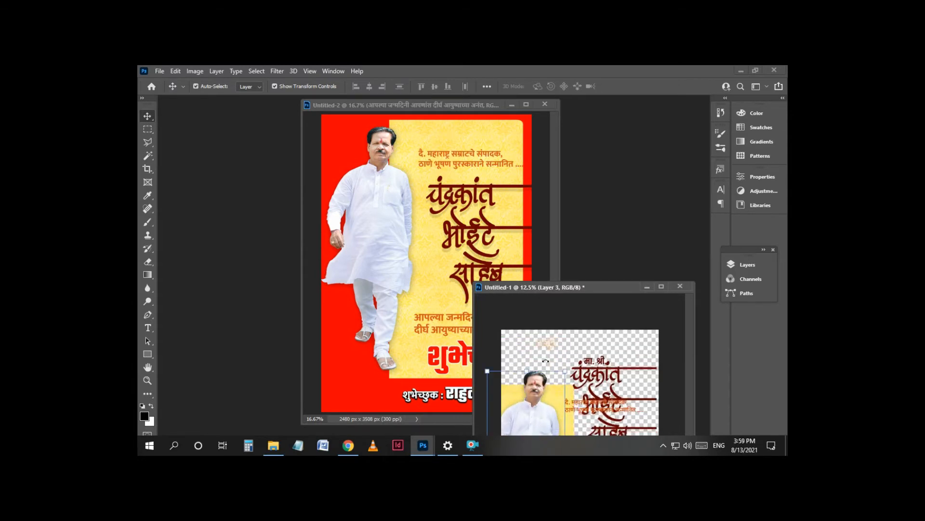
Stretch the small date text in Untitled-1 horizontally to about 177.62% width, keeping its height at 100%.
left_click(550, 344)
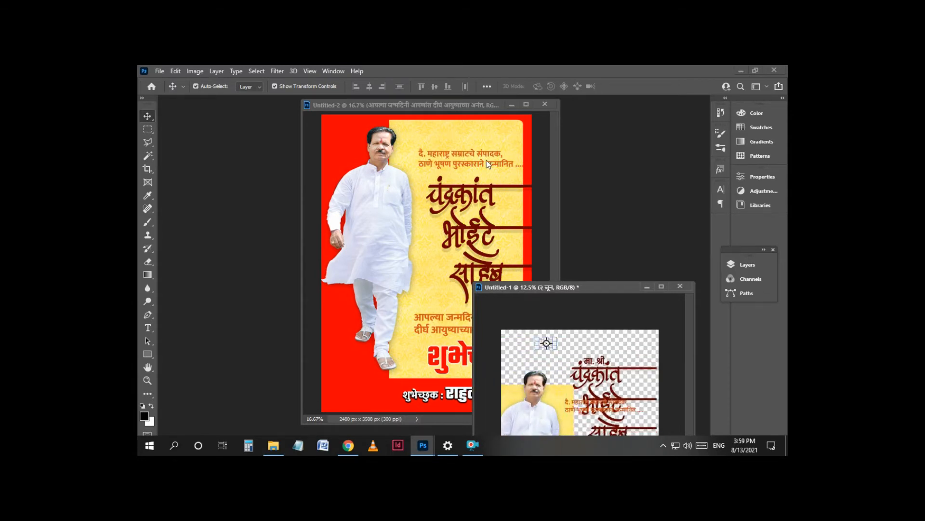
key("ctrl+t")
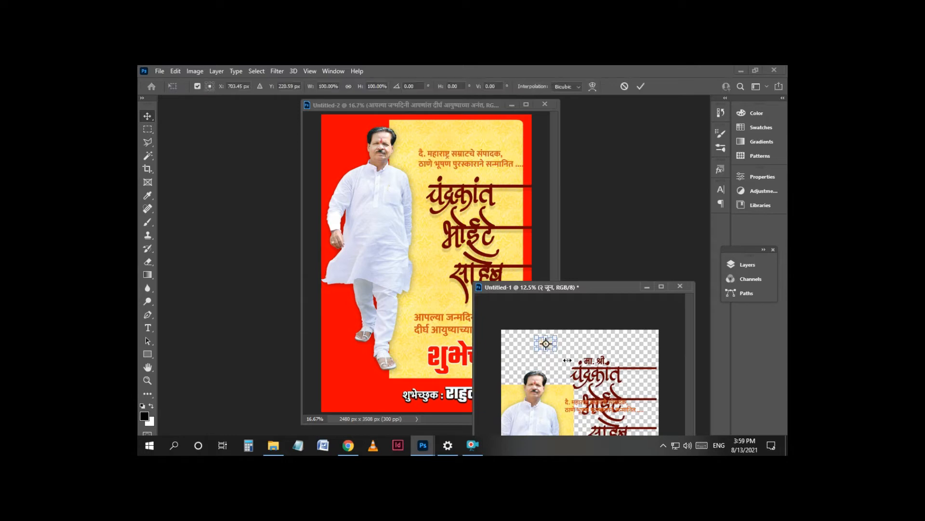
left_click_drag(557, 344, 393, 193)
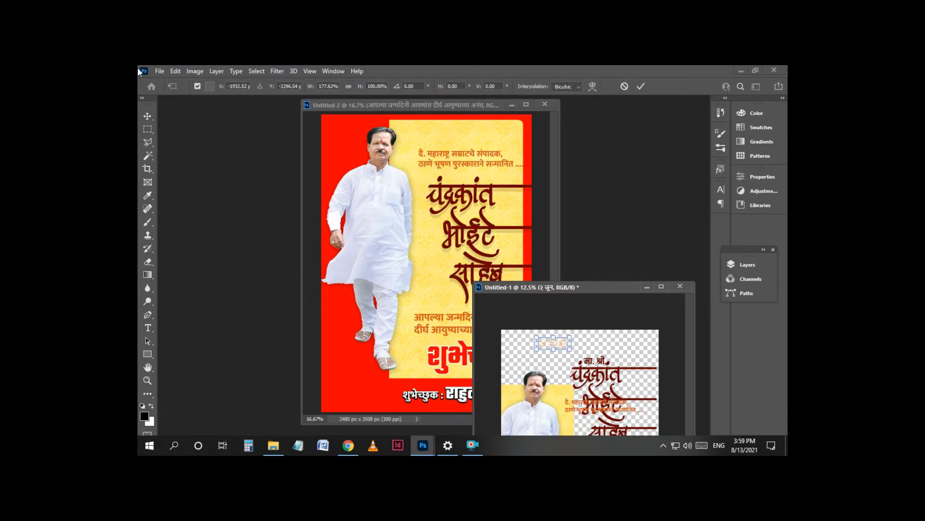
left_click(147, 115)
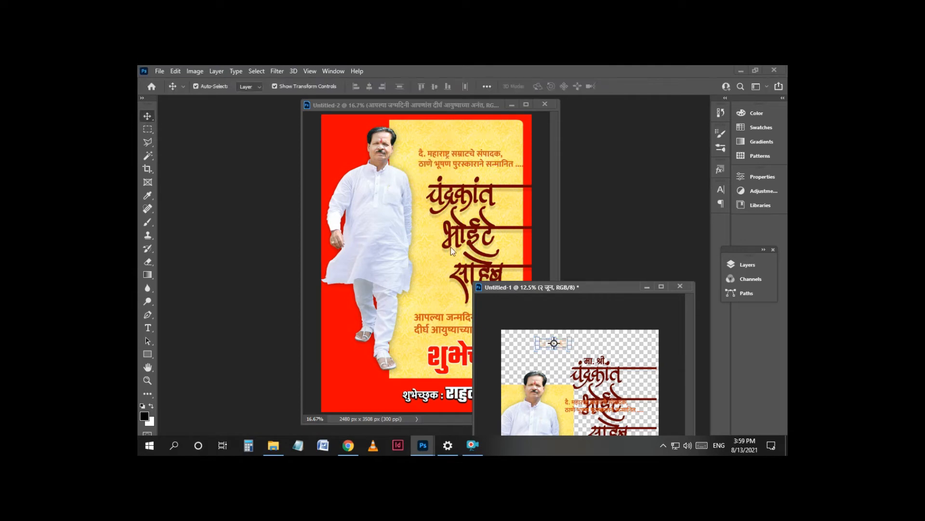
Copy the stretched date text from Untitled-1 into the upper-left corner of the Untitled-2 poster.
left_click_drag(562, 346, 321, 136)
key("ctrl+t")
left_click(148, 117)
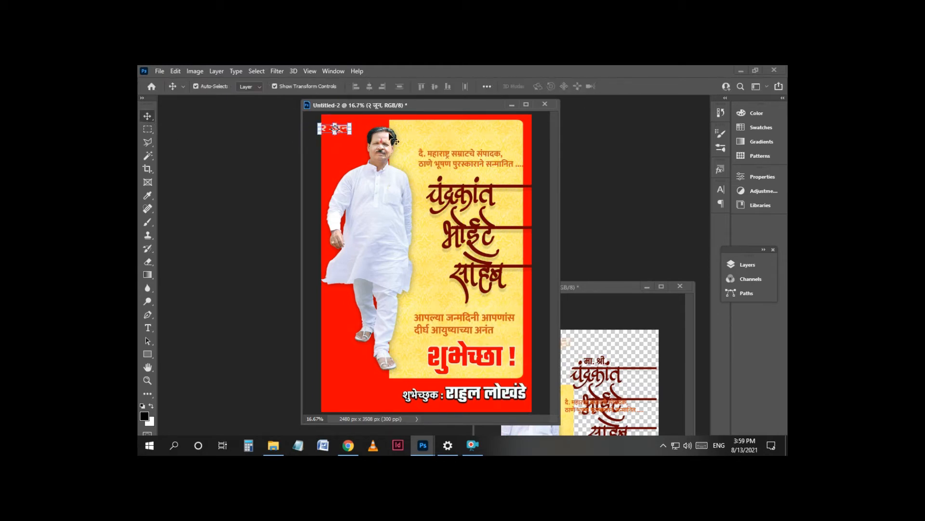
Scale the poster's date text down proportionally to about 91.92% and move it right, fully onto the red area beside the man's head.
left_click_drag(350, 132, 326, 138)
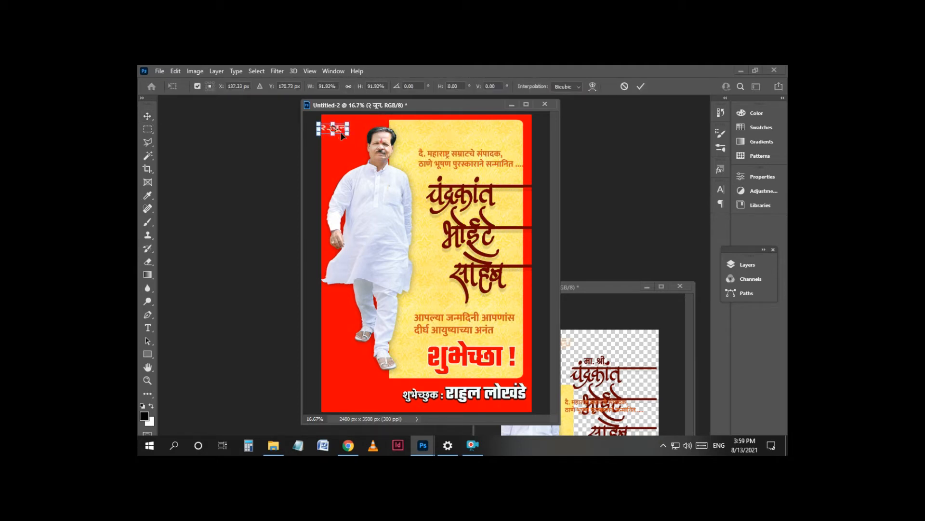
left_click_drag(340, 128, 358, 128)
left_click(149, 117)
left_click(358, 125, "ctrl")
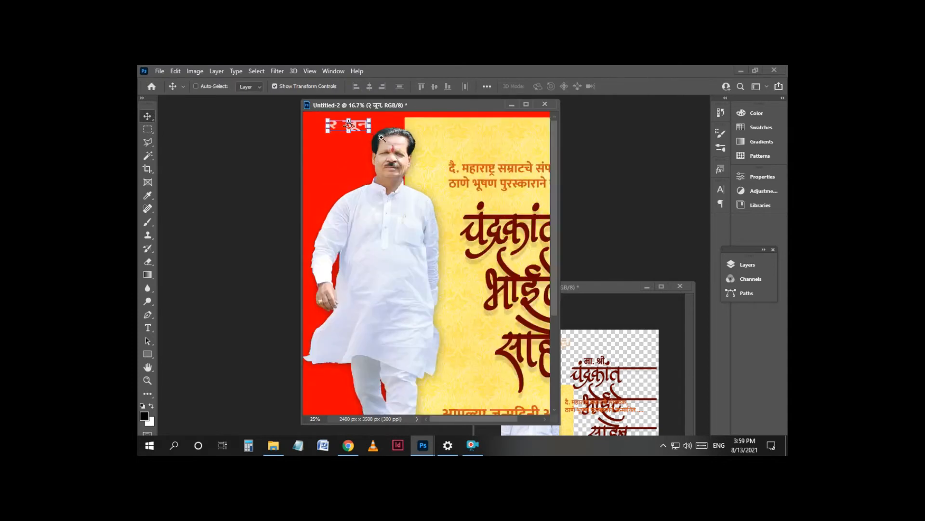
left_click(368, 119, "ctrl")
left_click(368, 118, "ctrl")
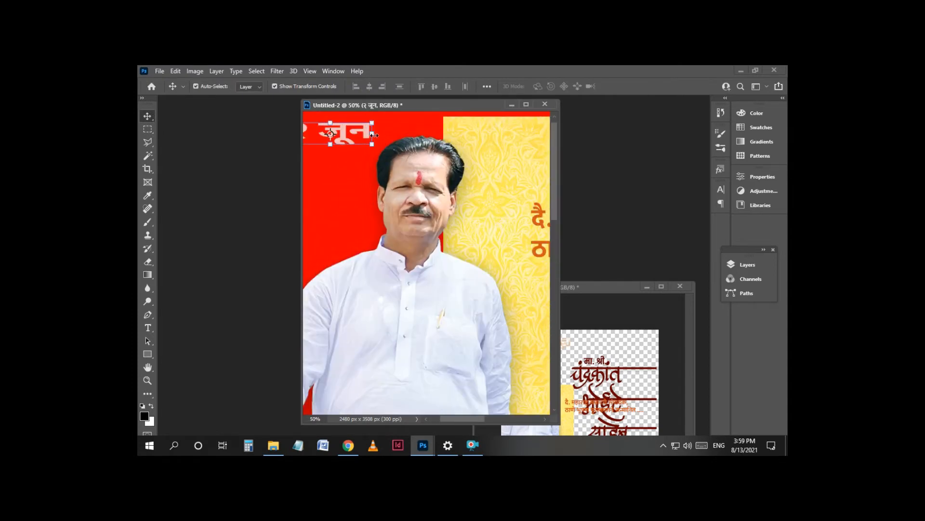
Narrow the poster's date text horizontally to about 76% width at 100% height and move it slightly up and right.
left_click_drag(374, 135, 352, 135)
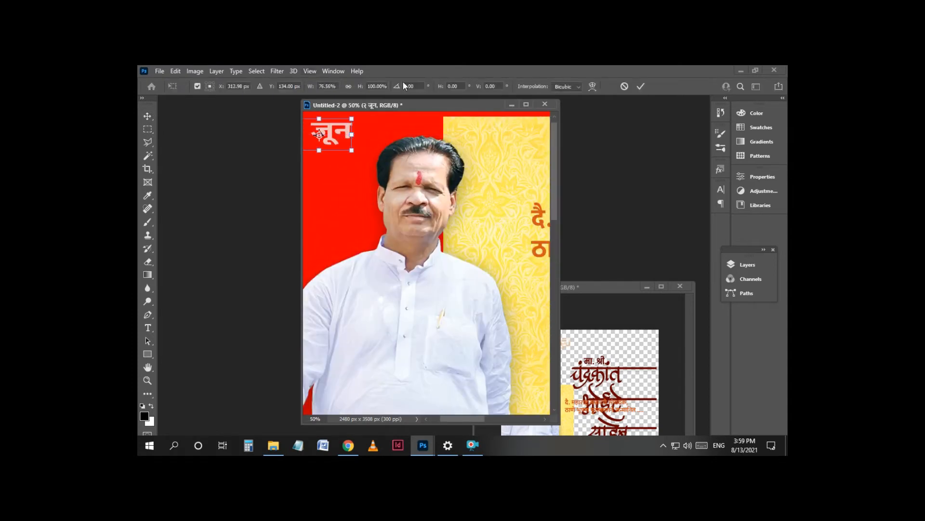
left_click(147, 116)
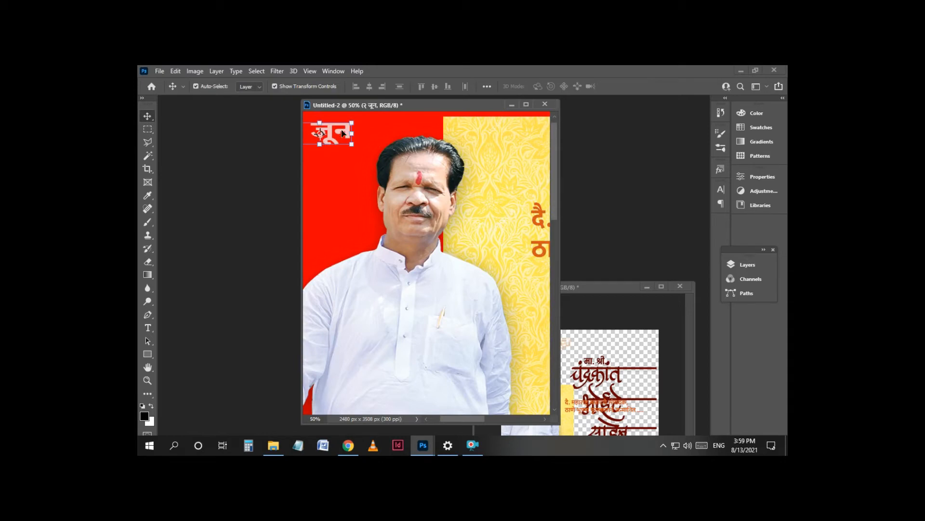
mouse_move(343, 133)
left_mouse_down()
mouse_move(369, 131)
mouse_move(356, 128)
left_mouse_up()
key("ctrl+minus")
key("ctrl+minus")
key("ctrl+minus")
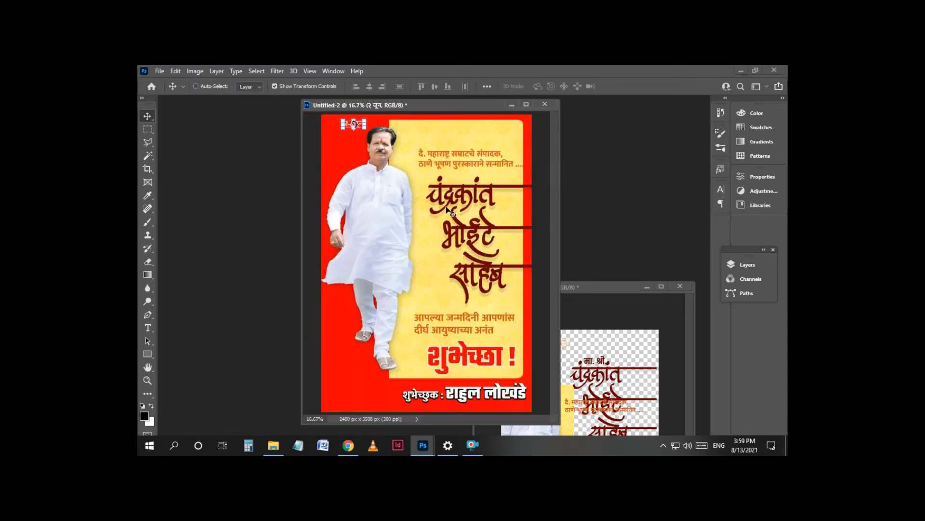
In Untitled-1, move the man's cutout off the pink flower and copy the flower into Untitled-2 beside the red शुभेच्छा greeting.
left_click(619, 393)
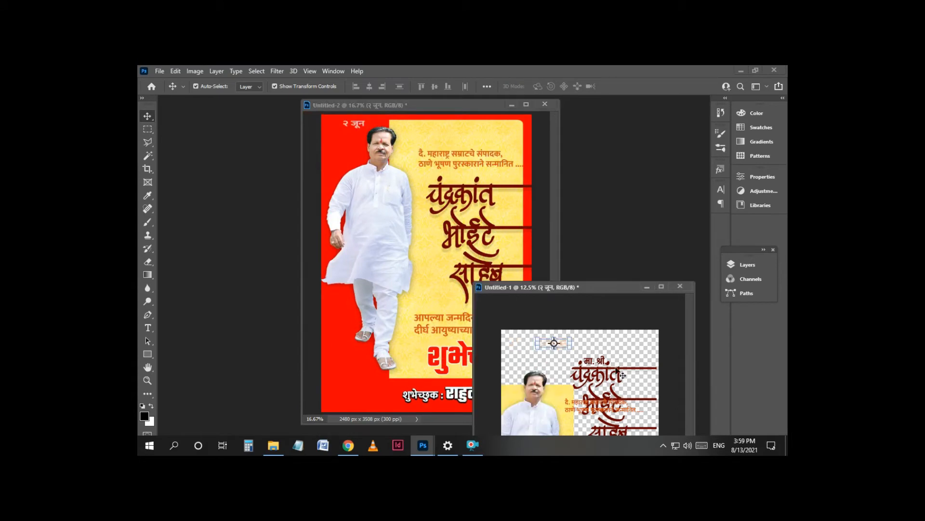
left_click_drag(603, 291, 639, 194)
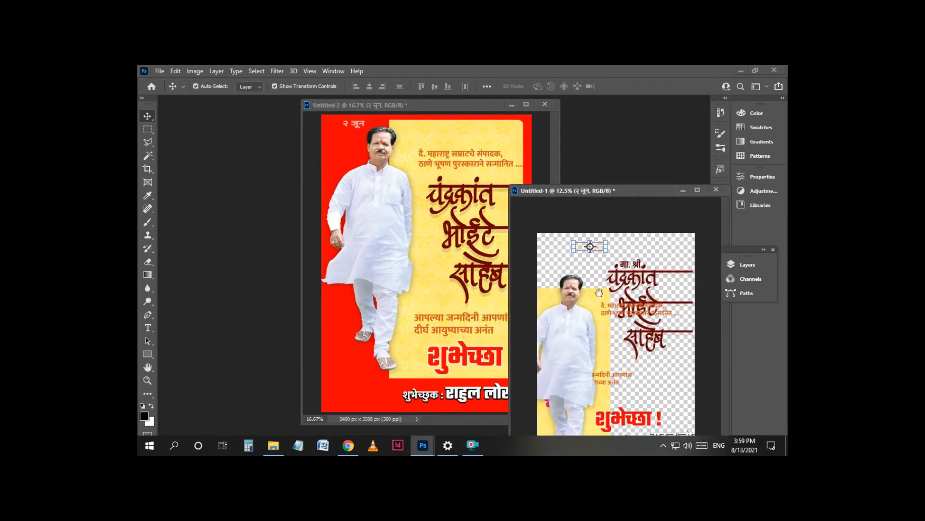
left_click_drag(555, 398, 664, 386)
left_click(563, 404)
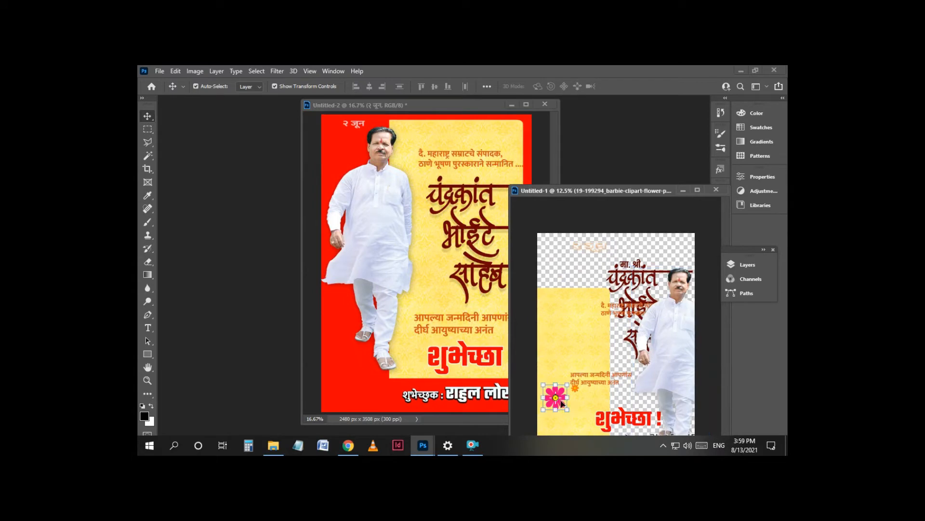
left_click_drag(562, 396, 419, 366)
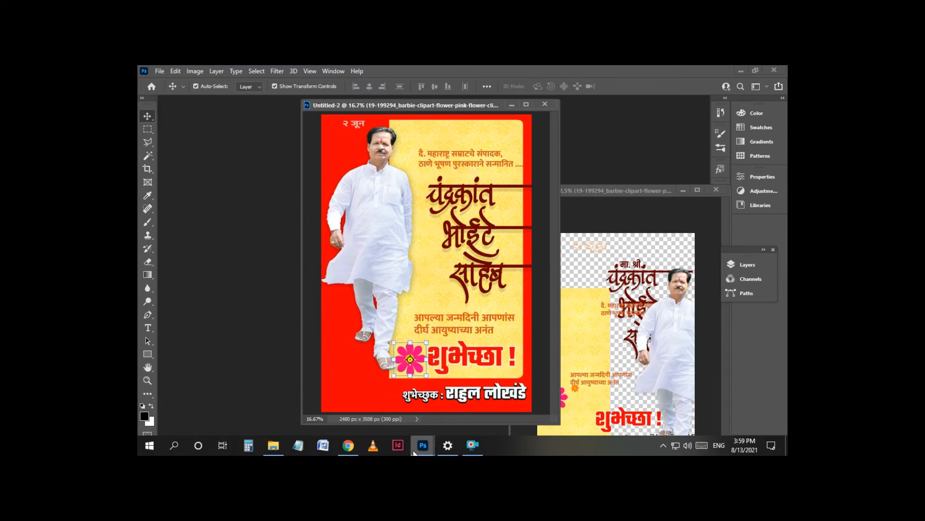
Minimize the Untitled-1 document and scale the poster's pink flower down proportionally to about 10.07%.
mouse_move(414, 451)
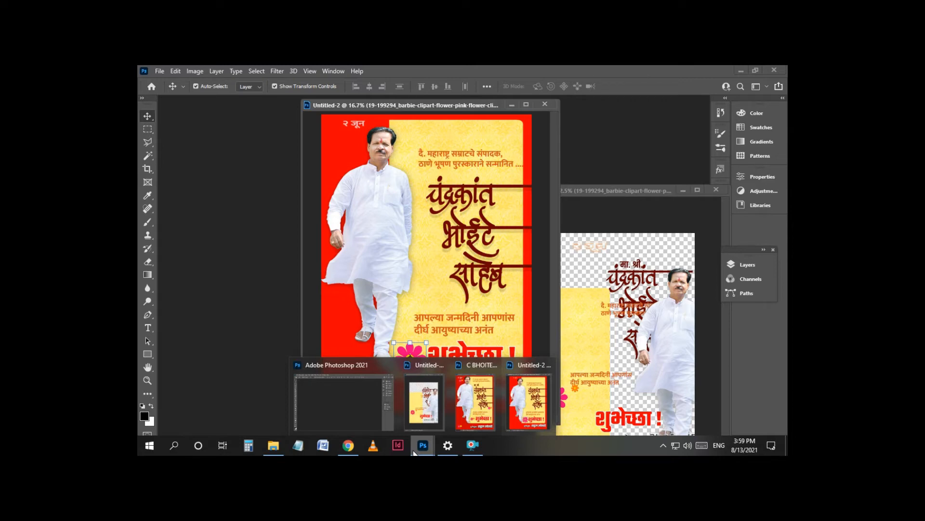
left_click(599, 401)
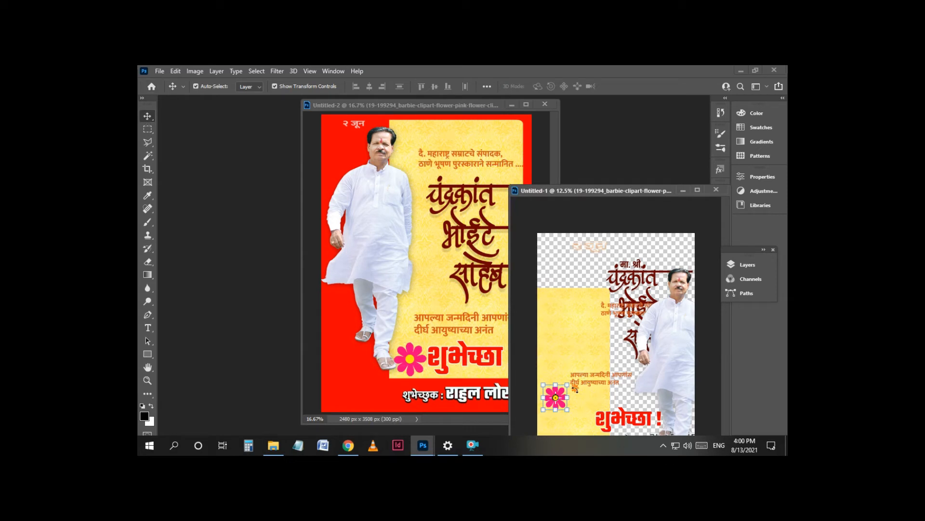
left_click(683, 191)
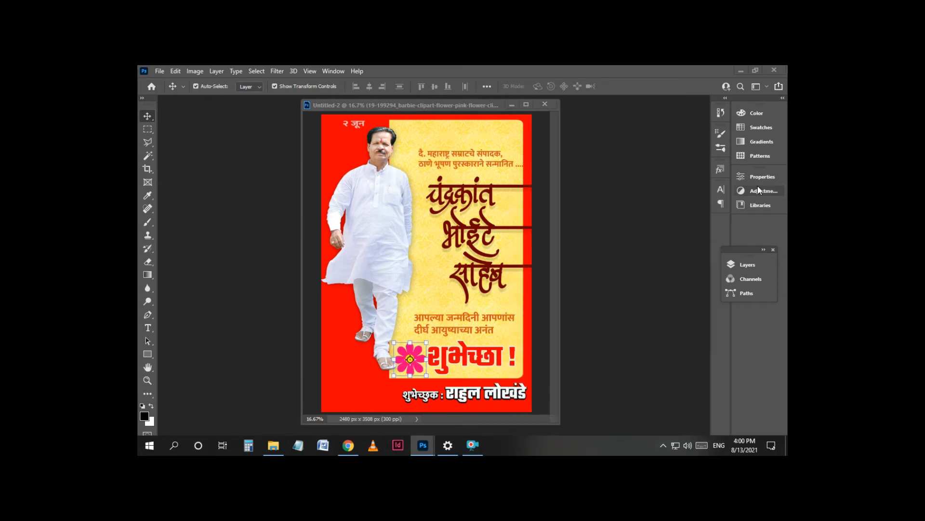
key("ctrl")
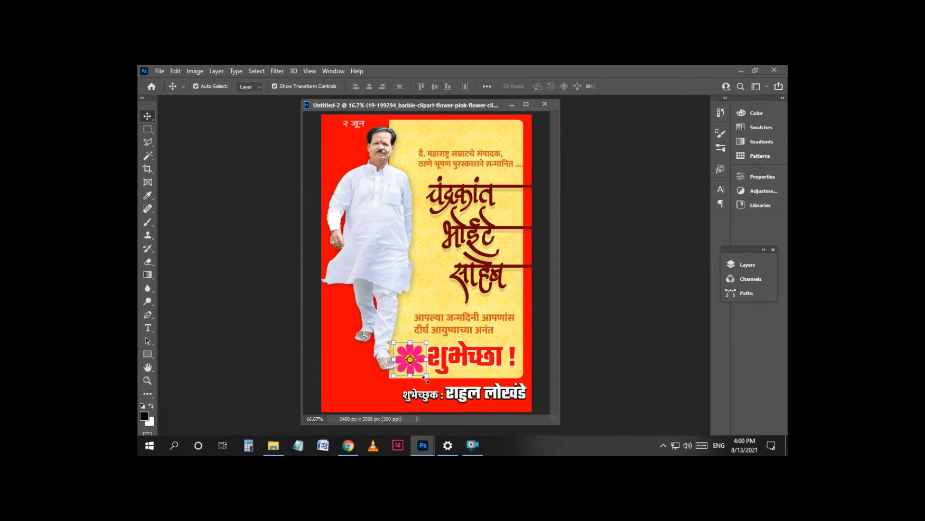
left_click_drag(426, 377, 391, 342)
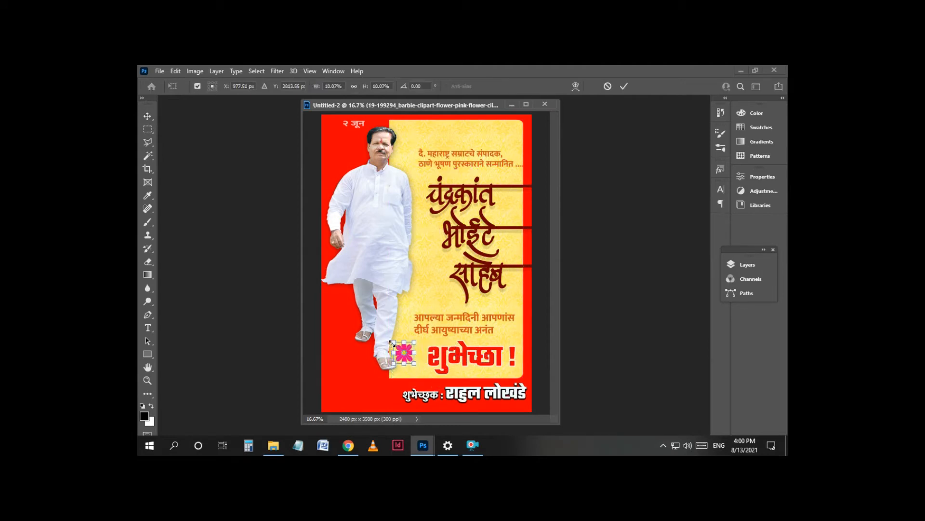
key("Return")
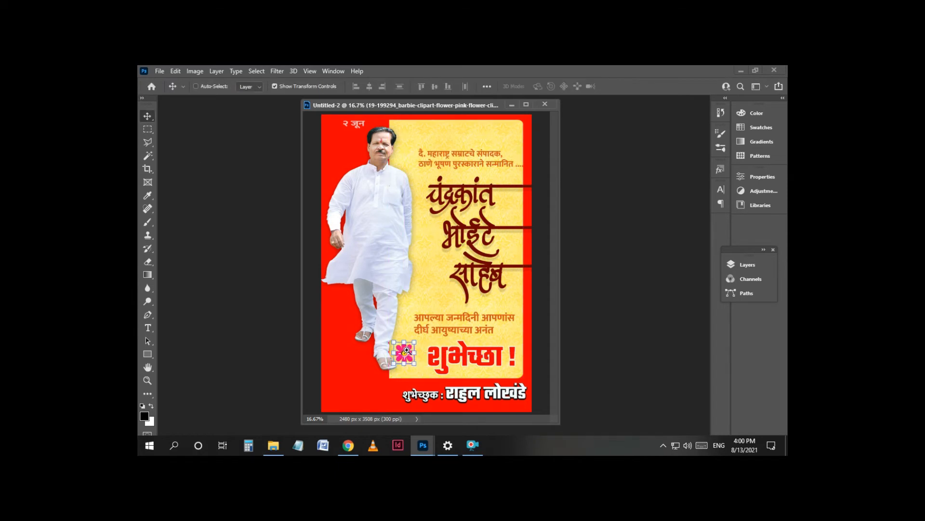
Duplicate the pink flower up and to its right, and scale the copy down proportionally to about 6.16%.
scroll(404, 353, "up", 1)
scroll(409, 352, "up", 2)
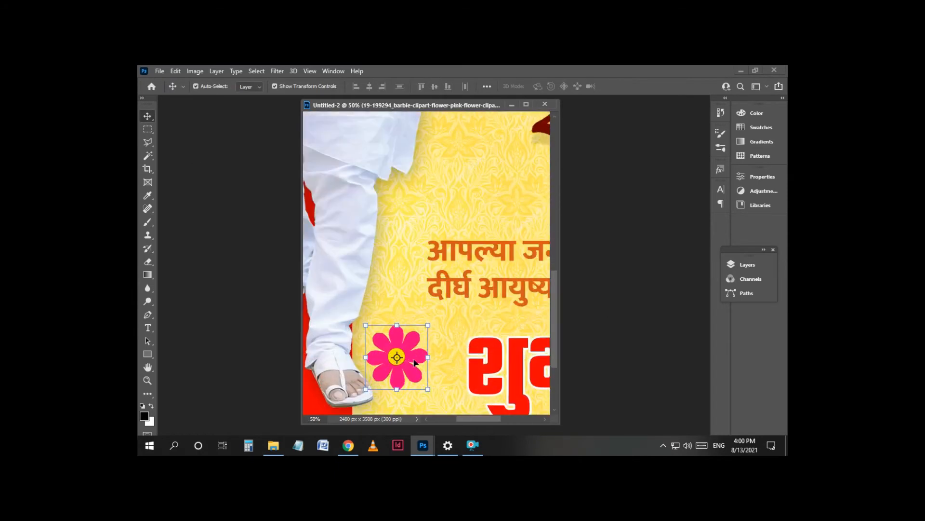
left_click_drag(416, 357, 460, 349)
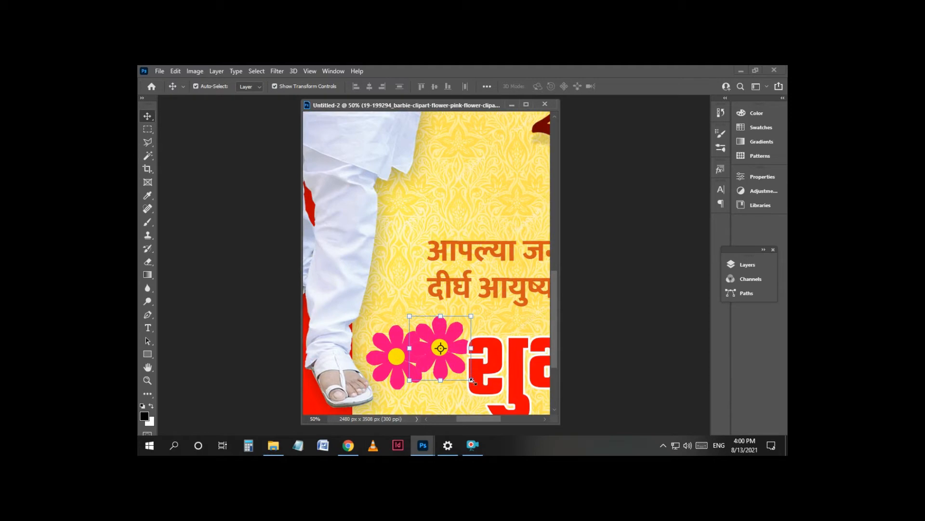
left_click_drag(472, 381, 447, 355)
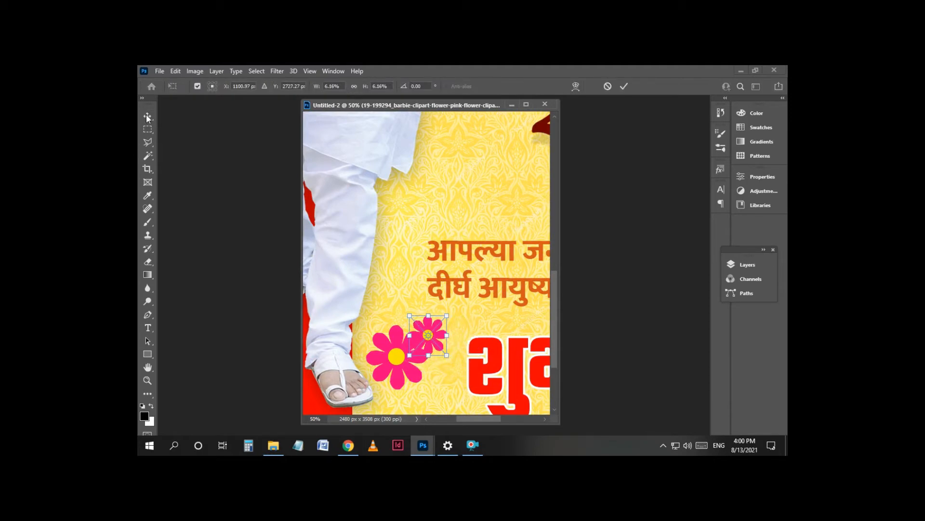
left_click(148, 115)
Recolor the small flower copy orange with a Hue/Saturation adjustment, setting Hue to +50.
left_click(218, 72)
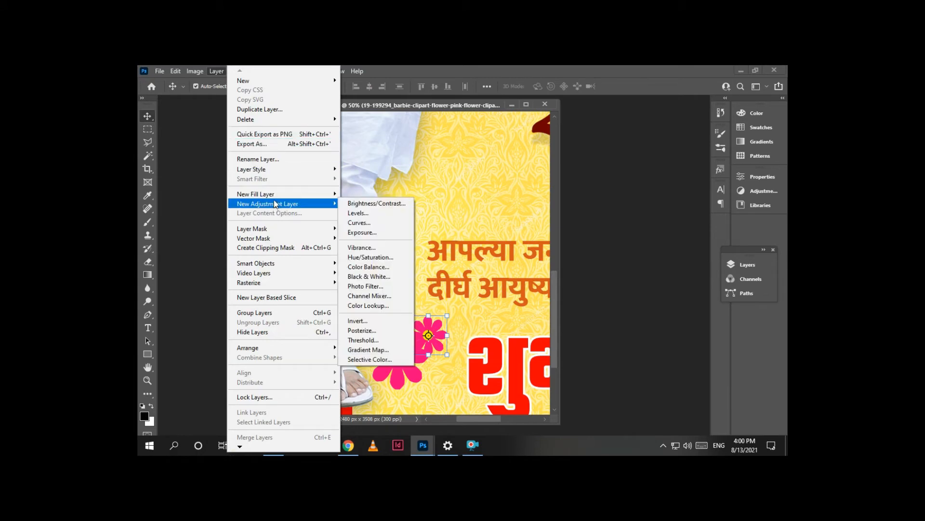
mouse_move(197, 71)
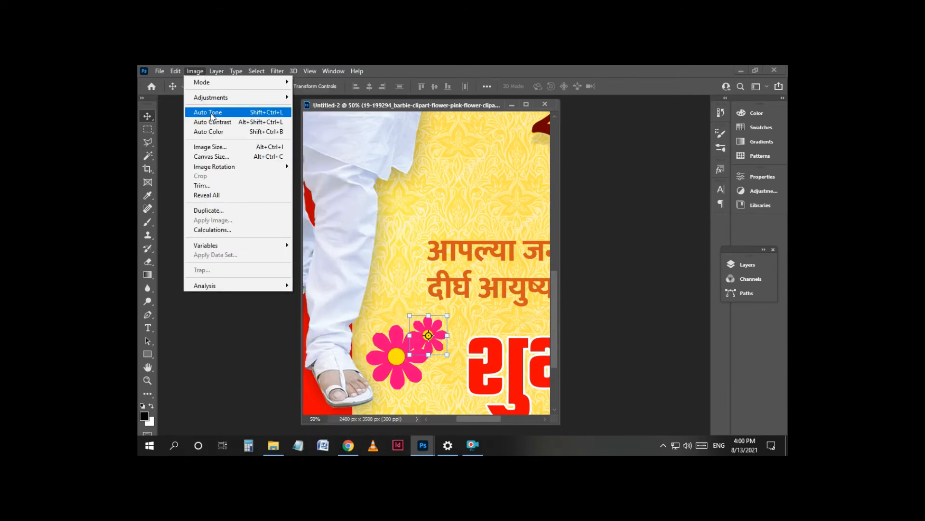
mouse_move(214, 98)
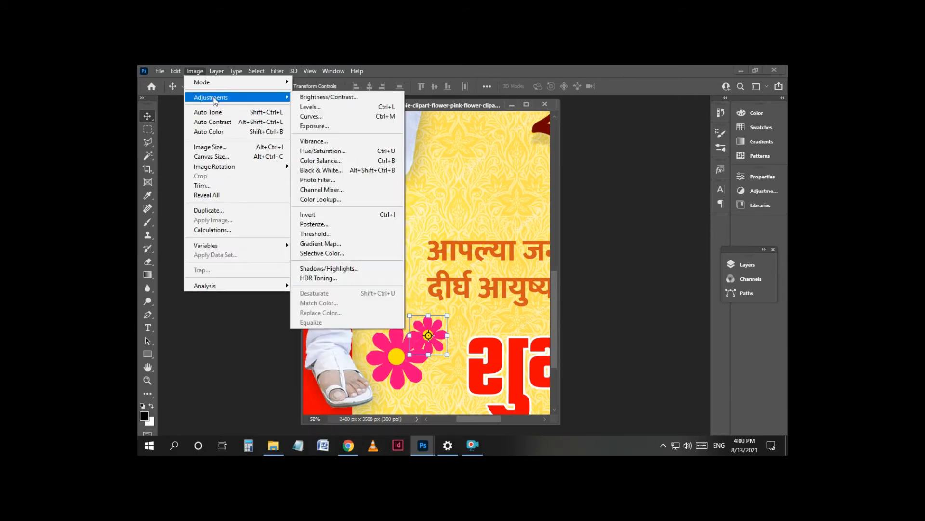
left_click(344, 151)
left_click_drag(435, 189, 457, 190)
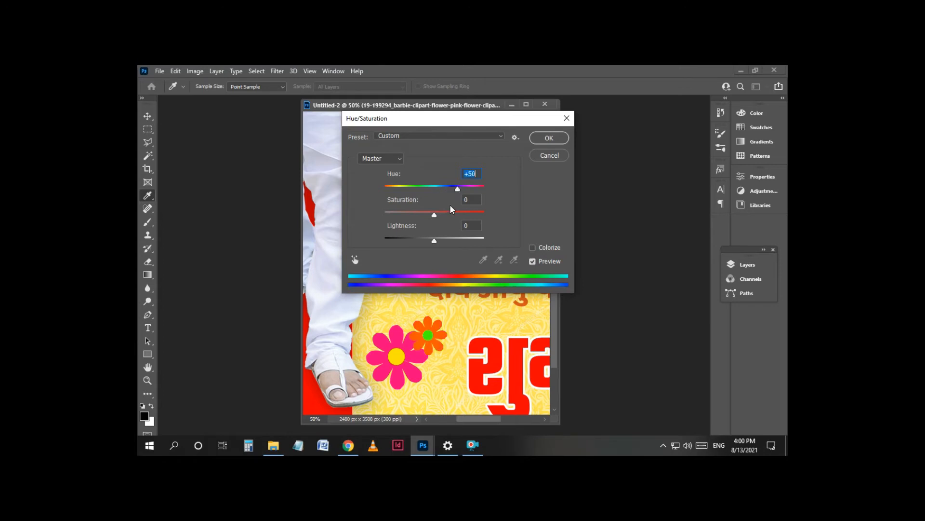
left_click(554, 137)
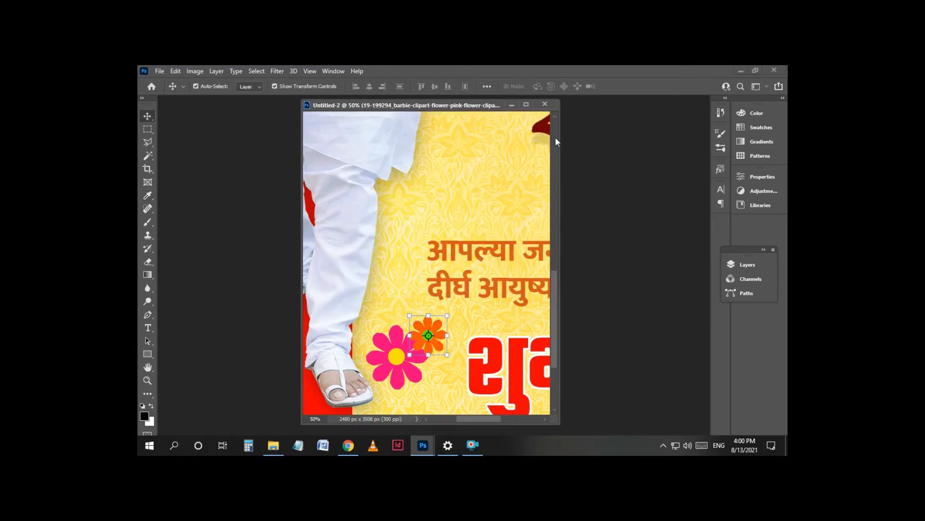
left_click(411, 314)
left_click(471, 219)
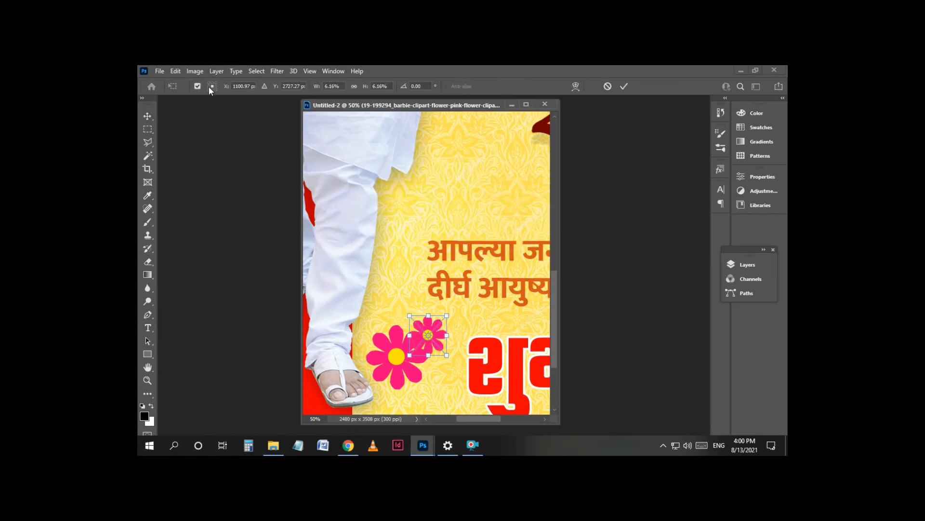
left_click(195, 72)
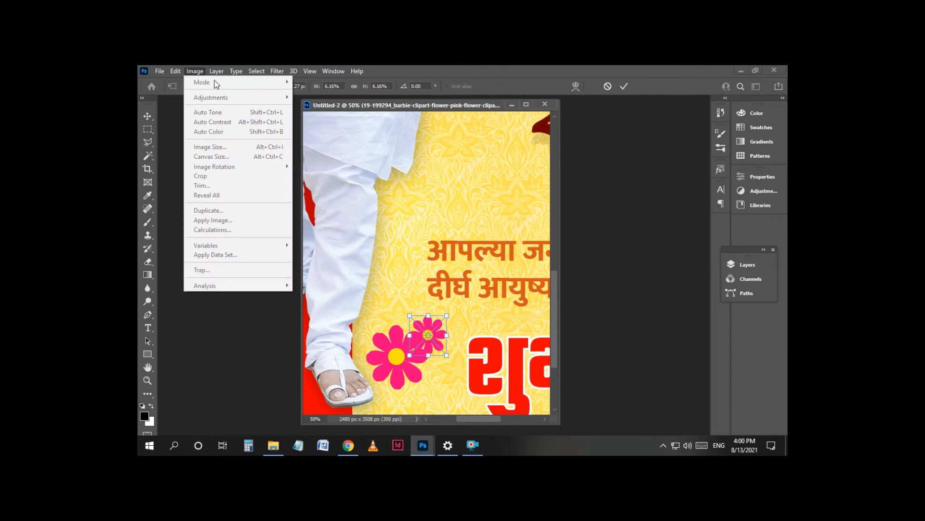
left_click(427, 339)
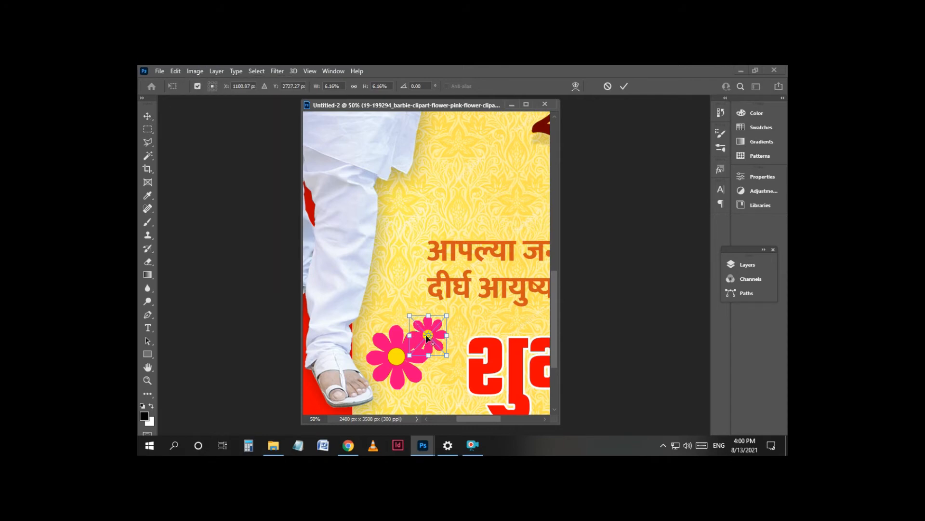
left_click(195, 72)
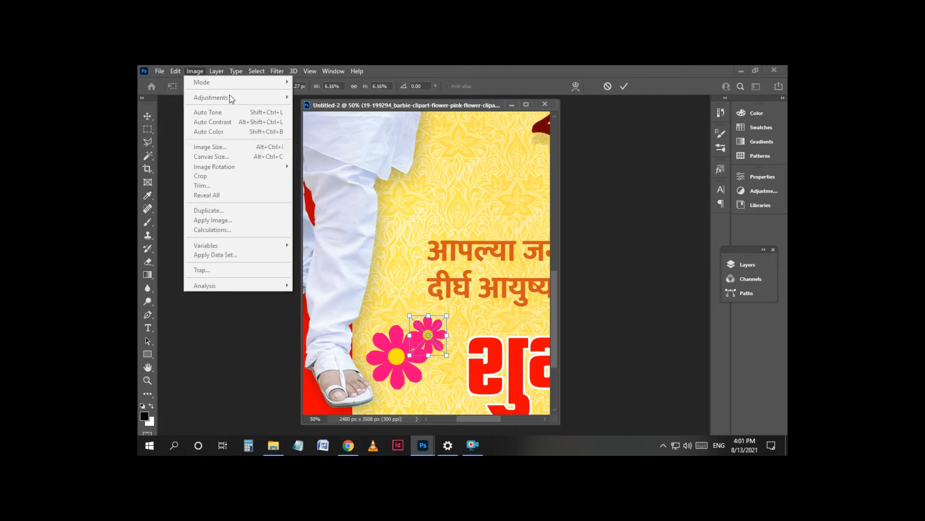
left_click(148, 114)
left_click(147, 116)
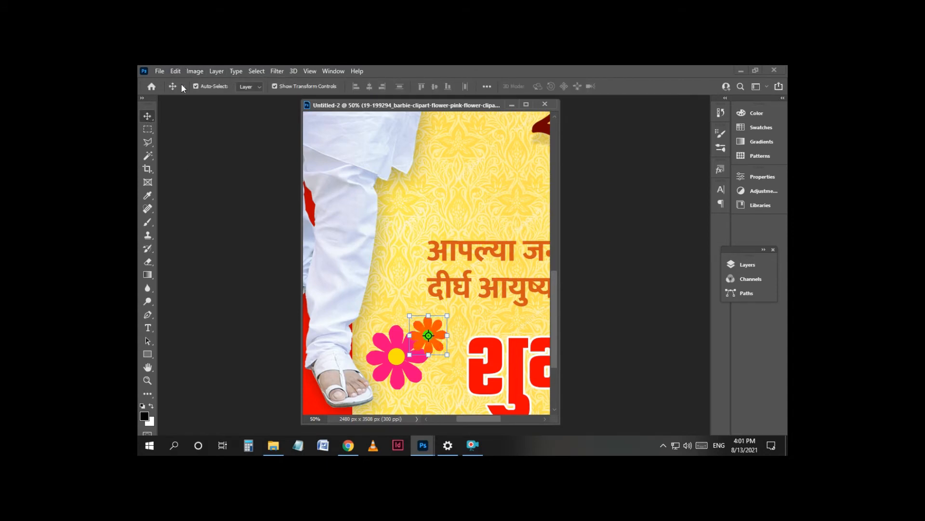
Try moving the small orange flower right, away from the pink flower, and undo the move.
left_click_drag(436, 348, 447, 350)
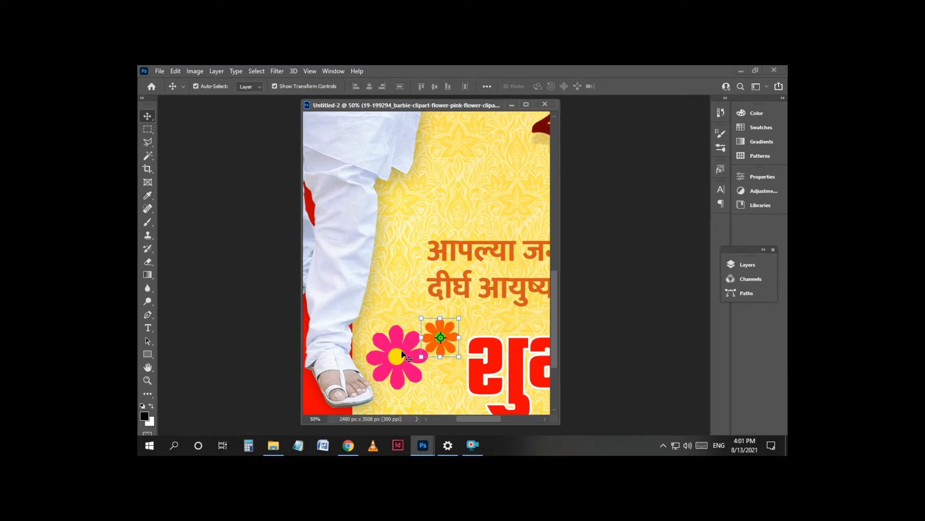
right_click(423, 351)
left_click(429, 371)
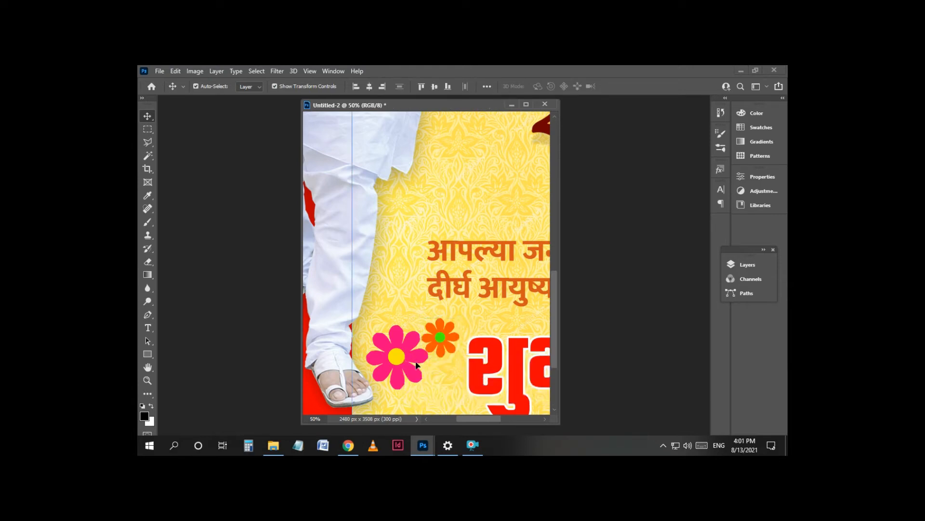
key("ctrl+z")
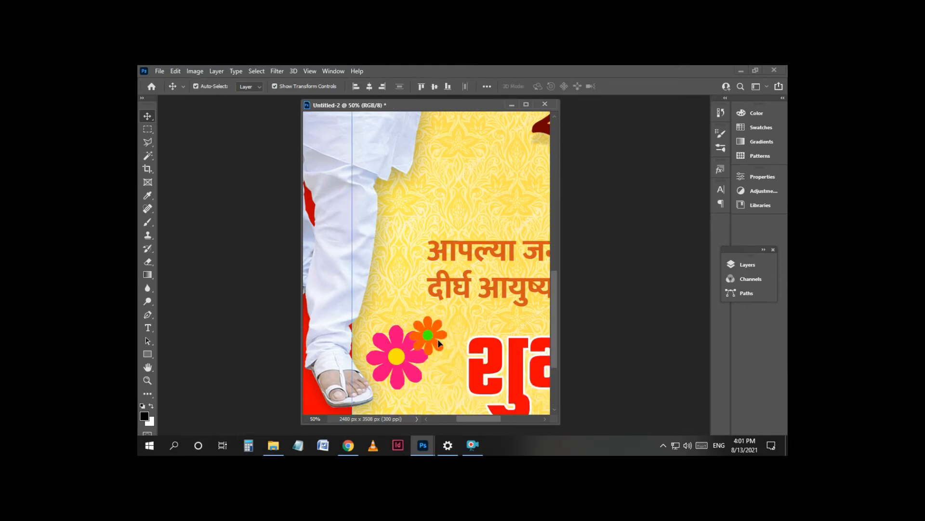
Shift the small orange flower and yellow panel slightly right, and move both flowers together a little closer to the शुभेच्छा greeting.
left_click_drag(439, 343, 448, 343)
left_click(414, 356)
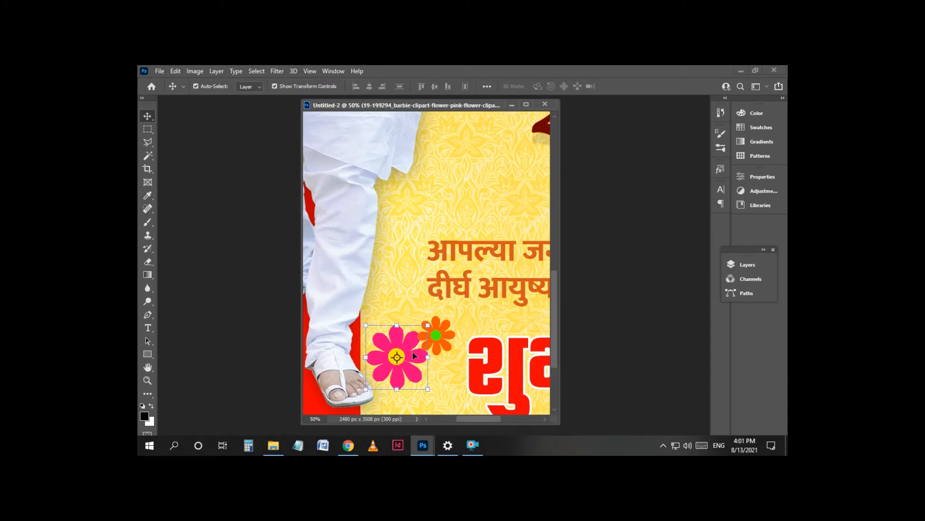
right_click(449, 335)
left_click(468, 340)
left_click_drag(445, 337, 453, 337)
Try to select the pink flower and the small orange flower together beside the शुभेच्छा greeting.
scroll(446, 345, "down", 5)
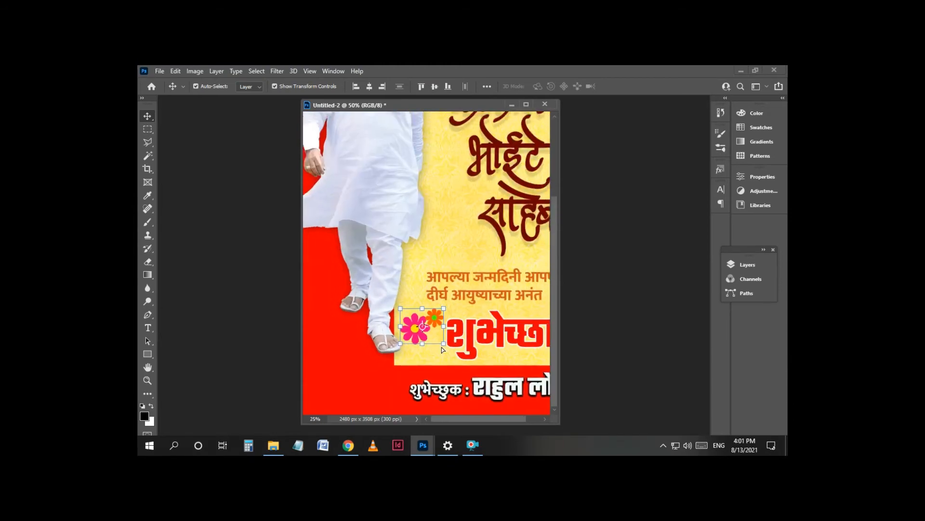
scroll(427, 265, "up", 1)
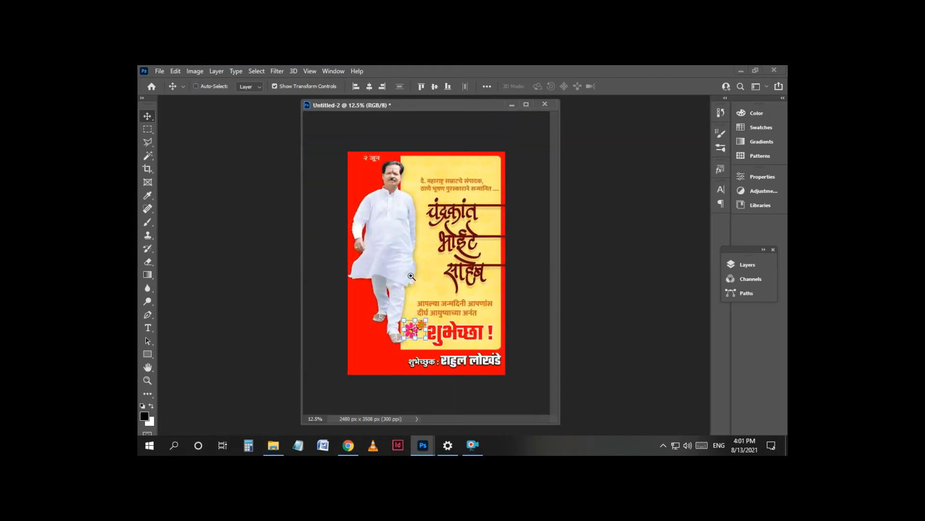
left_click(422, 300, "ctrl")
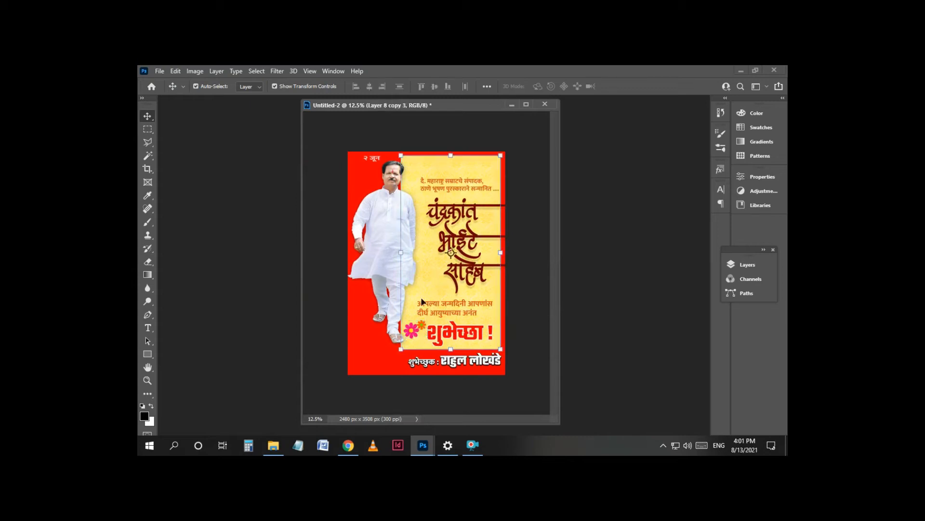
left_click(413, 332)
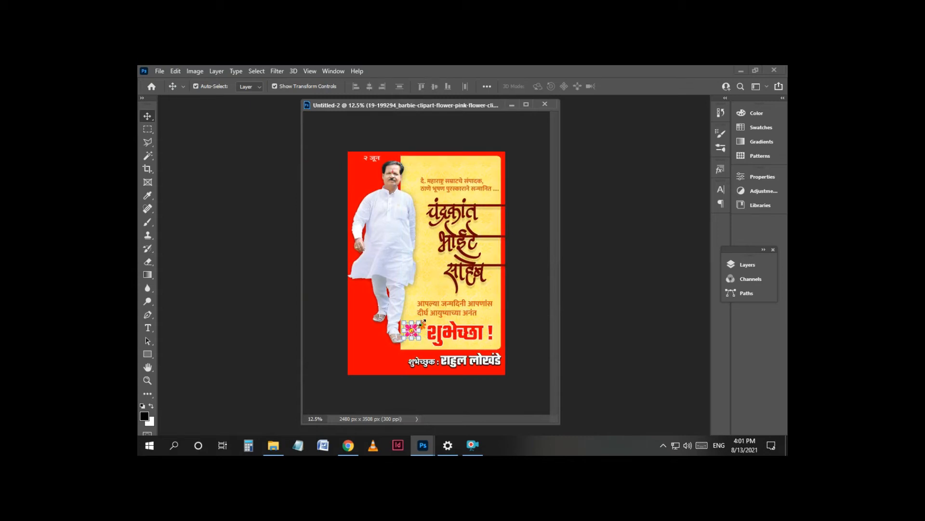
right_click(423, 322)
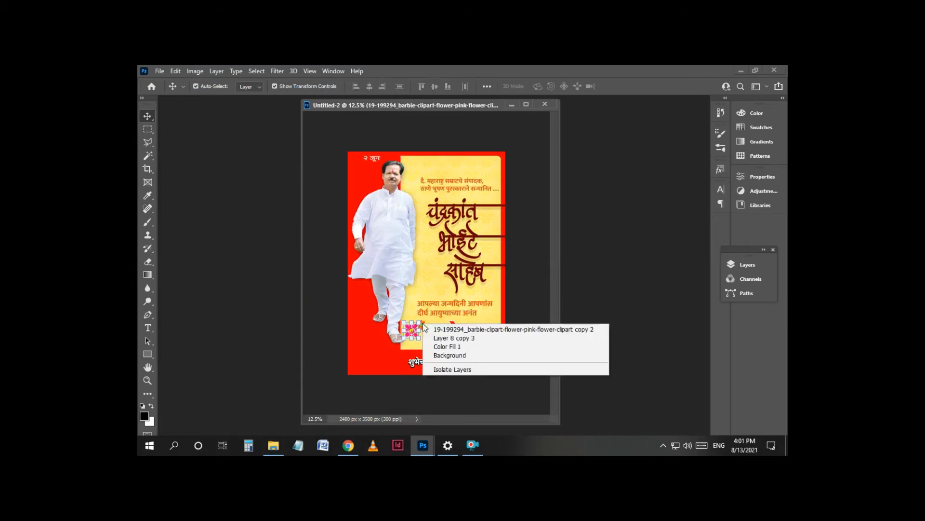
left_click(447, 338)
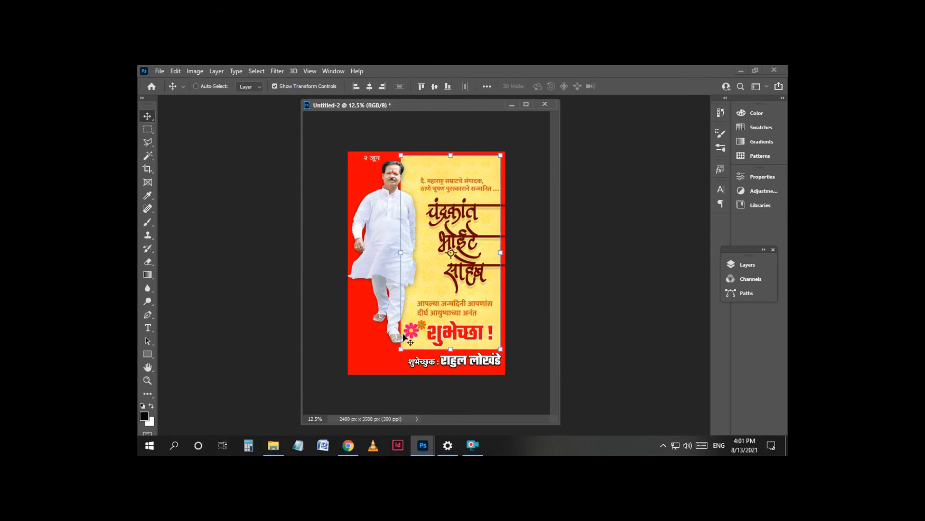
scroll(424, 337, "up", 2)
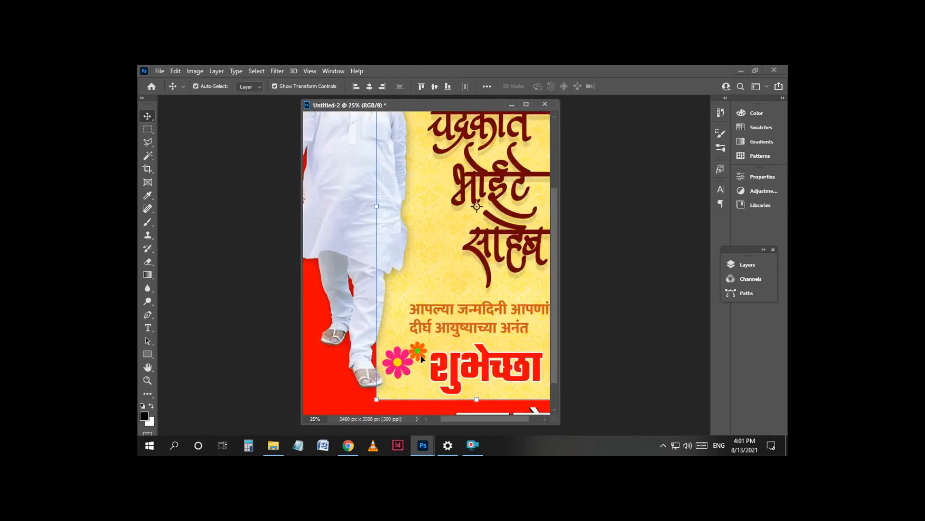
left_click(402, 371, "ctrl")
left_click(402, 371, "ctrl")
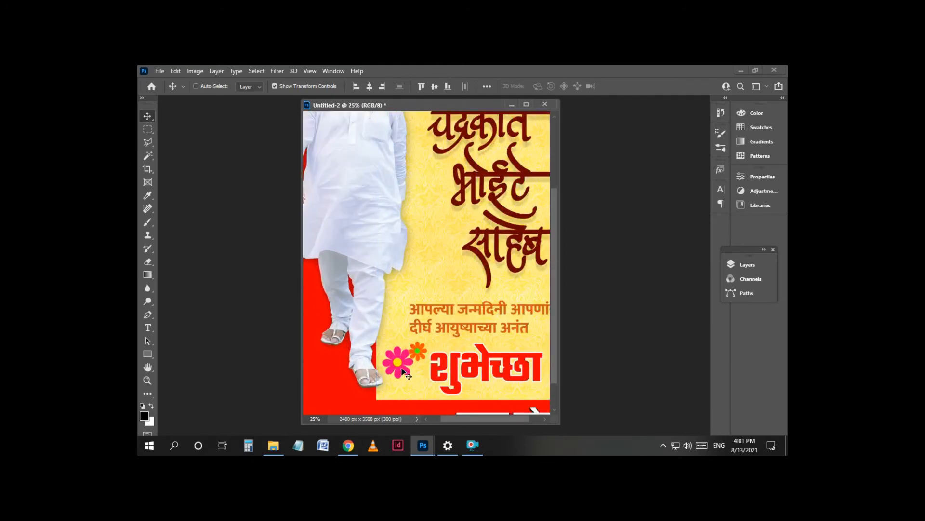
left_click(406, 374, "ctrl")
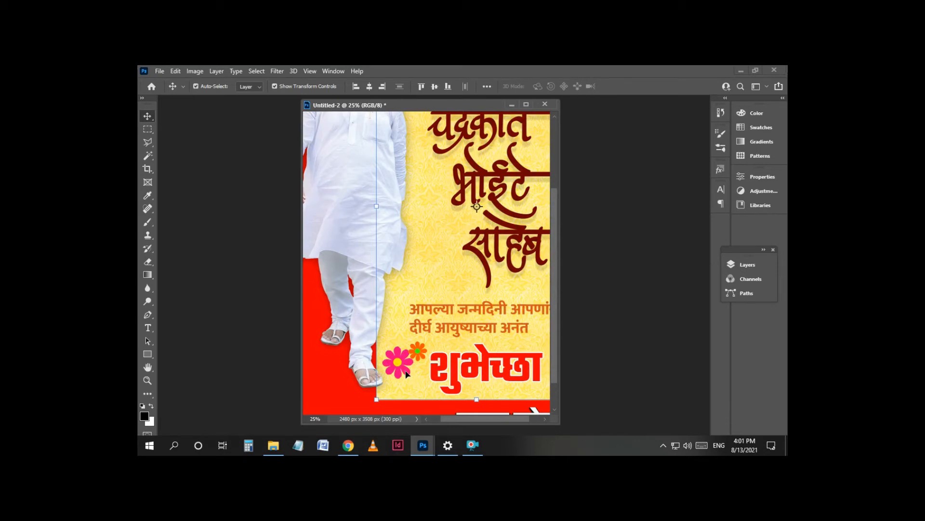
left_click(406, 371, "ctrl")
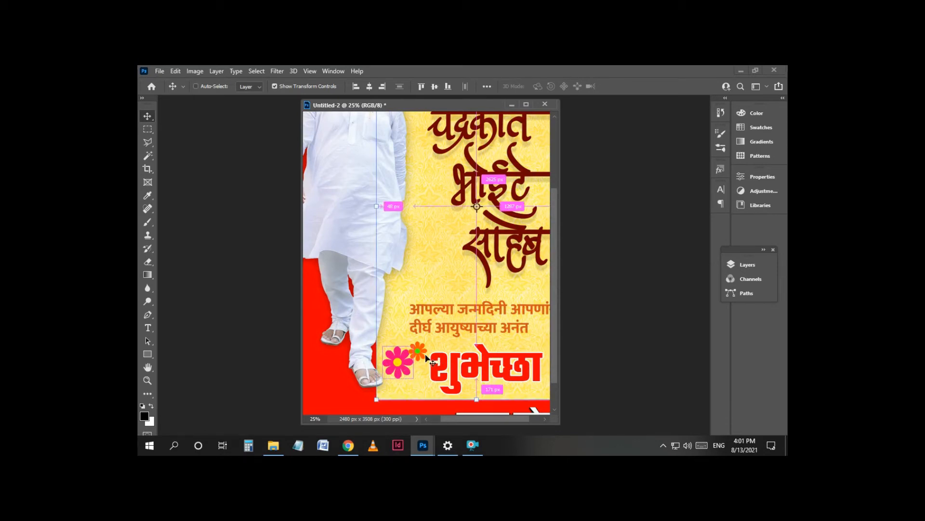
left_click(407, 371, "ctrl")
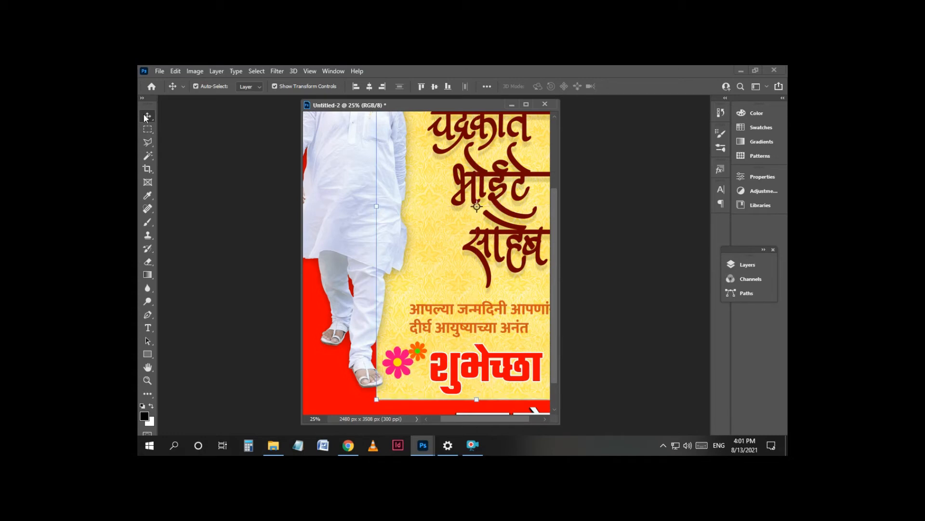
left_click(432, 307)
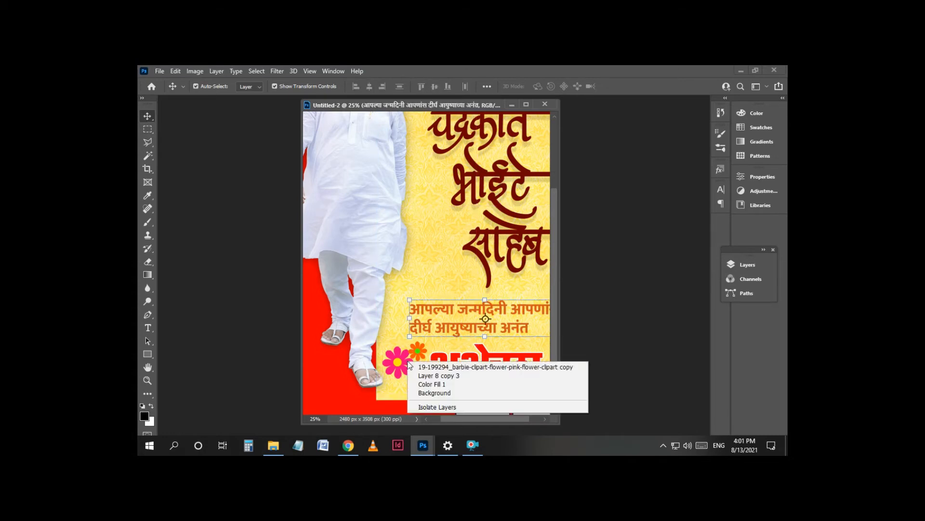
right_click(409, 363)
left_click(453, 375)
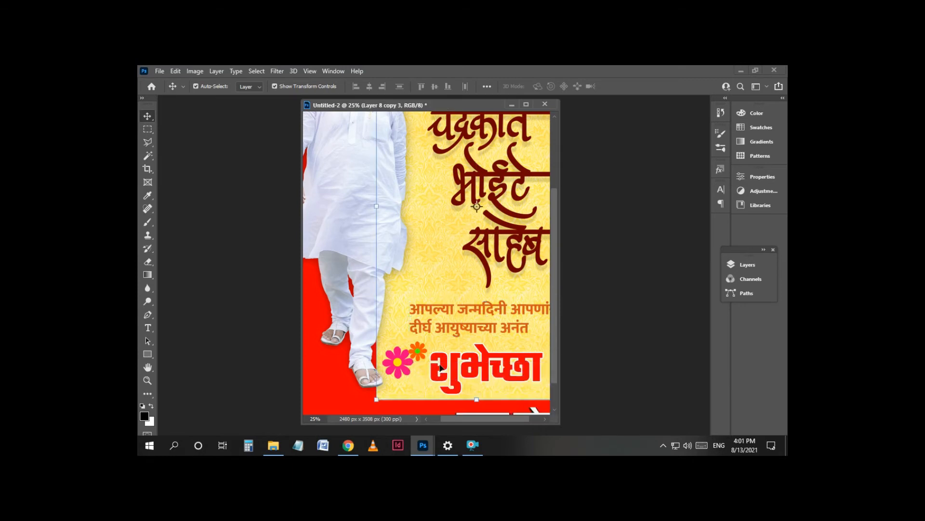
right_click(409, 372)
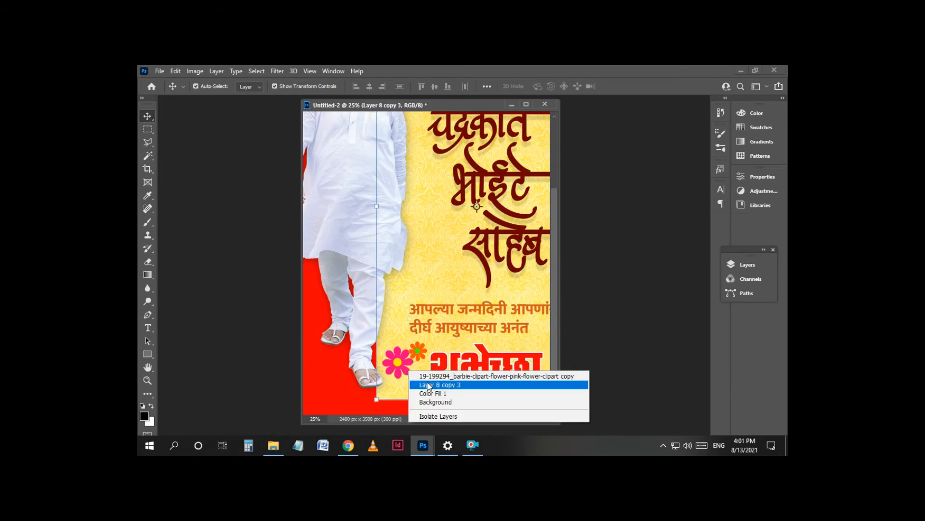
left_click(397, 376)
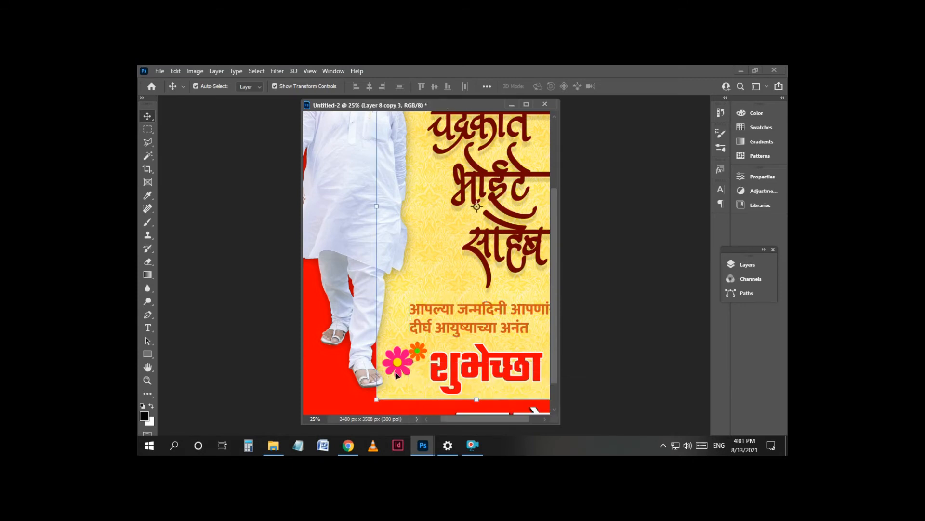
Select the pink flower and the small orange flower together, and link their two layers.
left_click(398, 377)
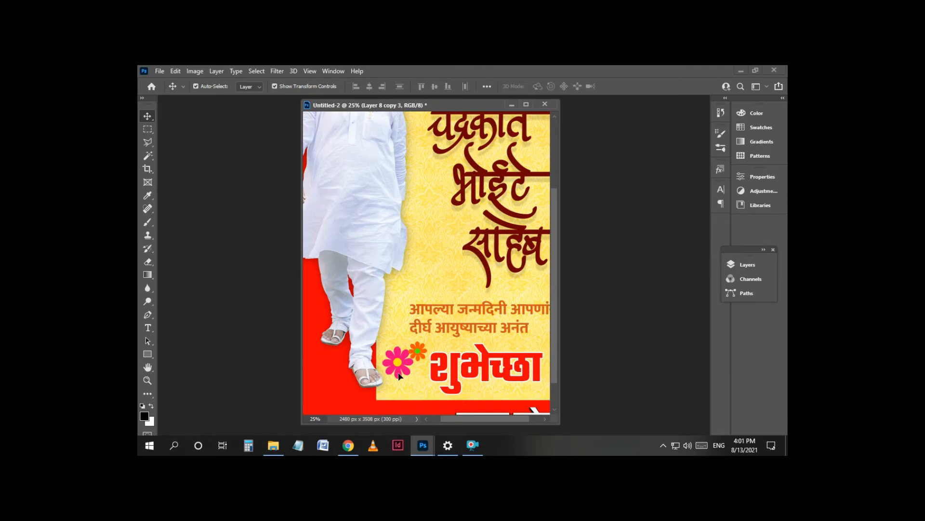
right_click(421, 348)
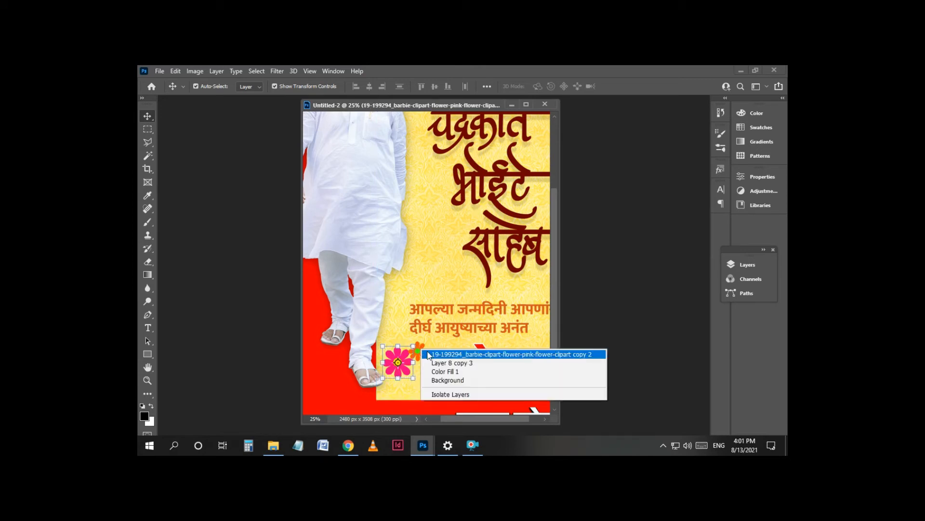
left_click(427, 354)
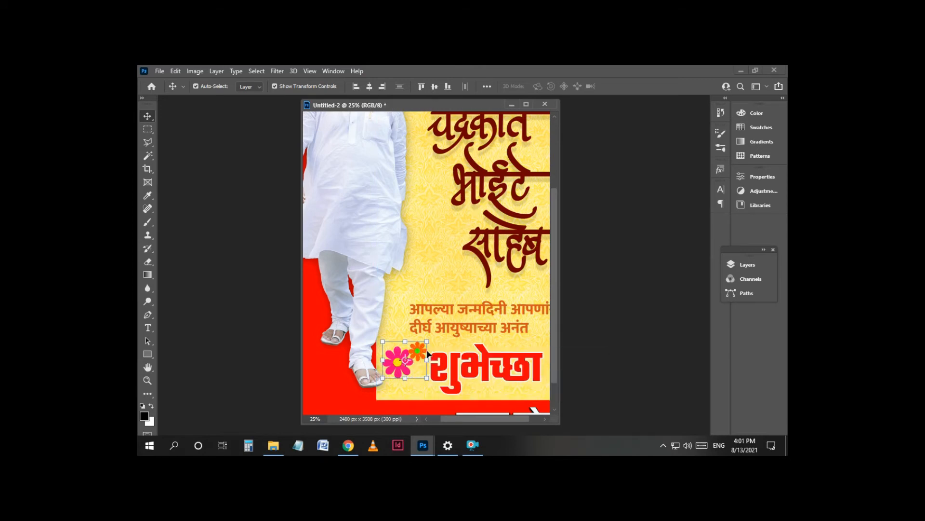
left_click(752, 264)
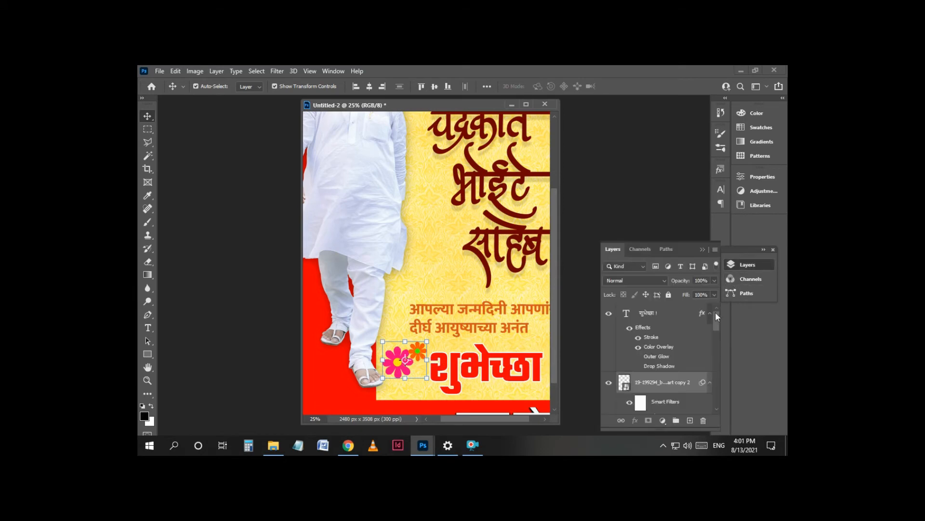
left_click(703, 250)
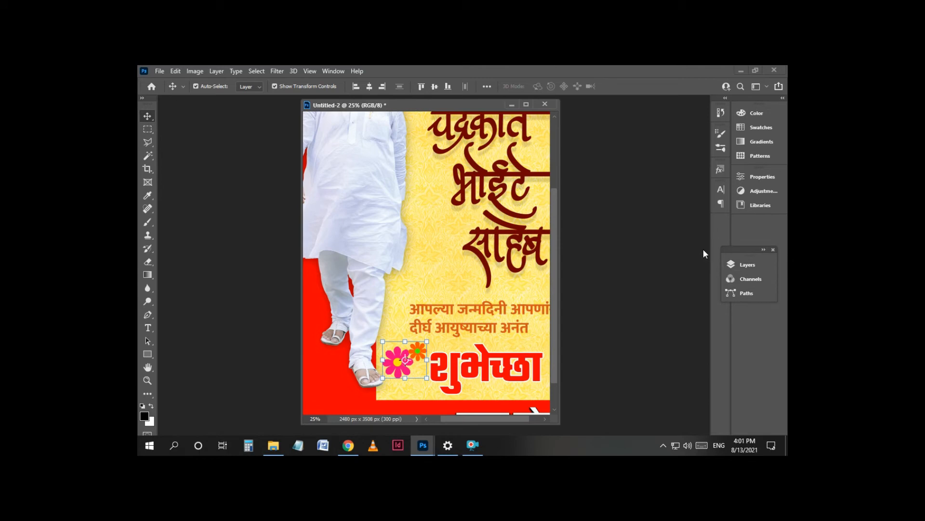
left_click(762, 250)
left_click_drag(766, 249, 668, 230)
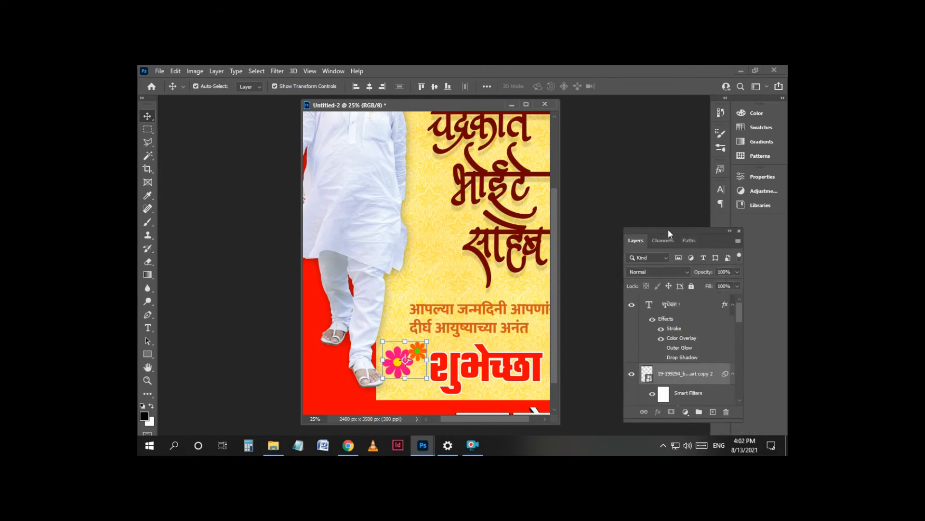
left_click(738, 240)
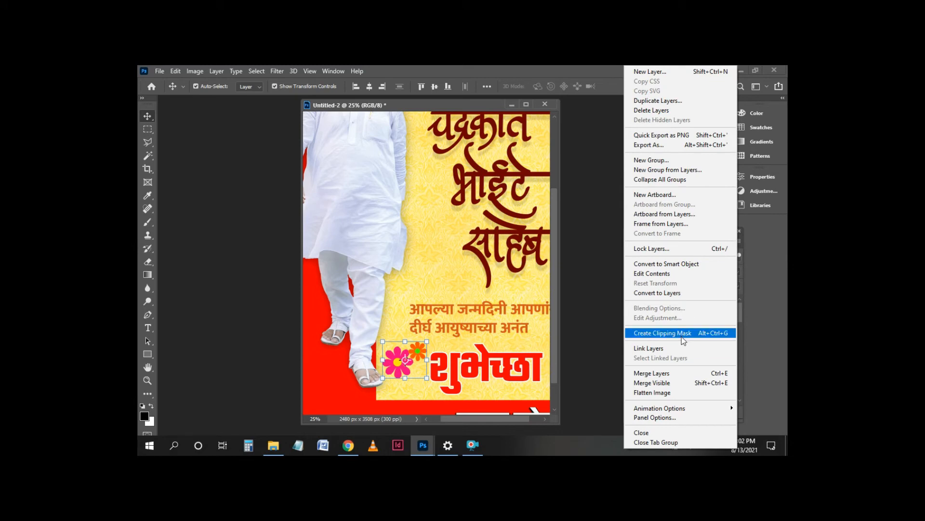
left_click(662, 349)
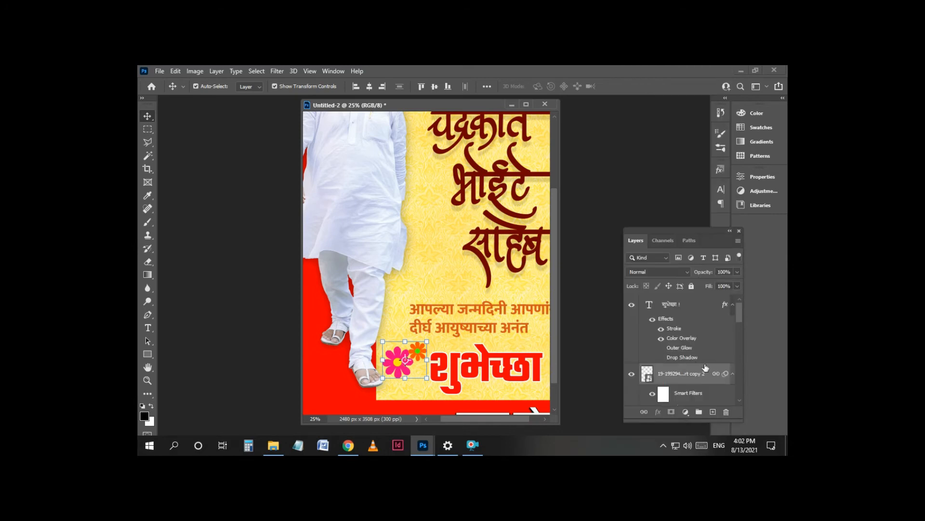
Duplicate the linked flower pair and place the copy in the poster's lower-left red corner, below the man's feet.
left_click(422, 354)
left_click_drag(423, 354, 340, 401)
key("ctrl+z")
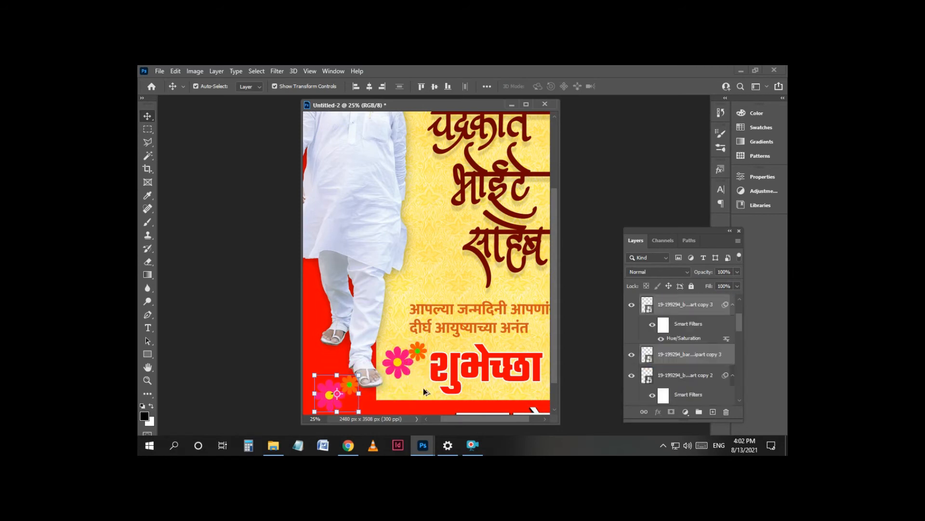
key("ctrl+minus")
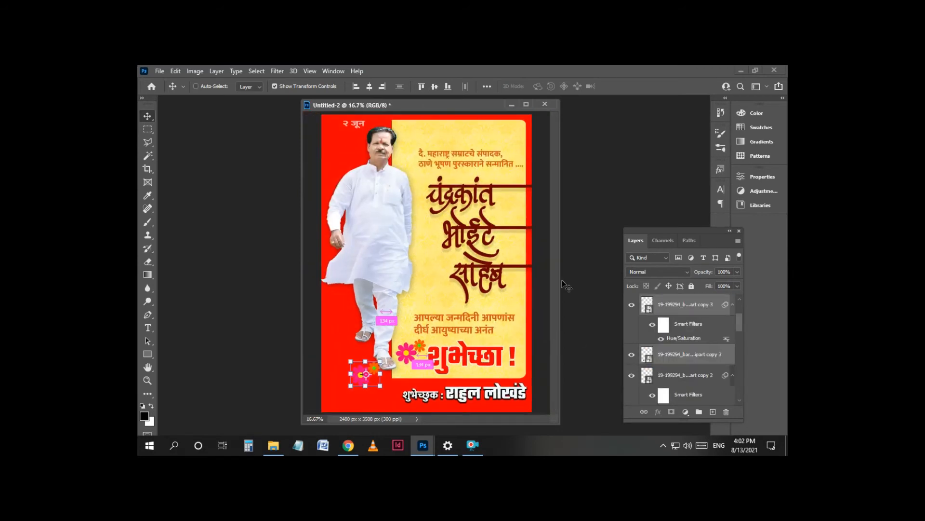
left_click_drag(358, 384, 332, 398)
Duplicate the flower pair to the yellow panel's upper-right corner and to the red area below the २ जून date.
left_click(412, 358, "ctrl")
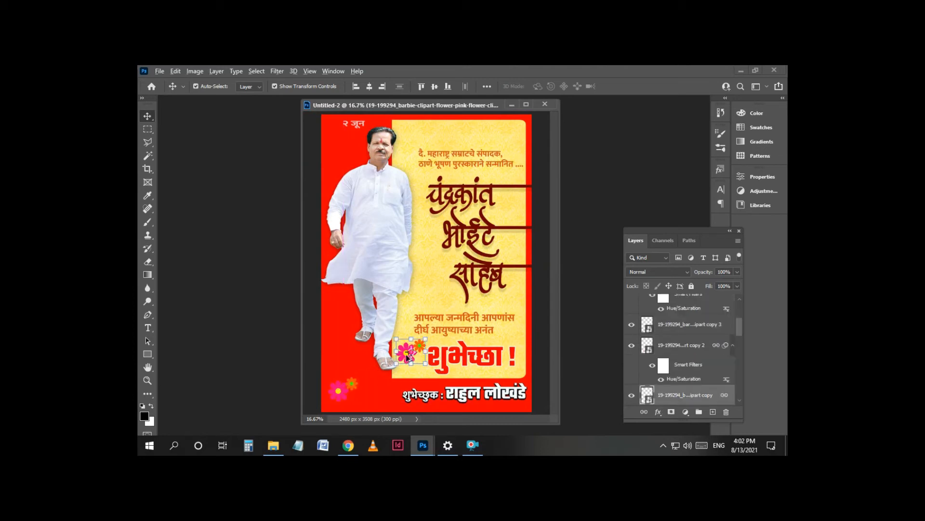
left_click_drag(408, 359, 505, 143)
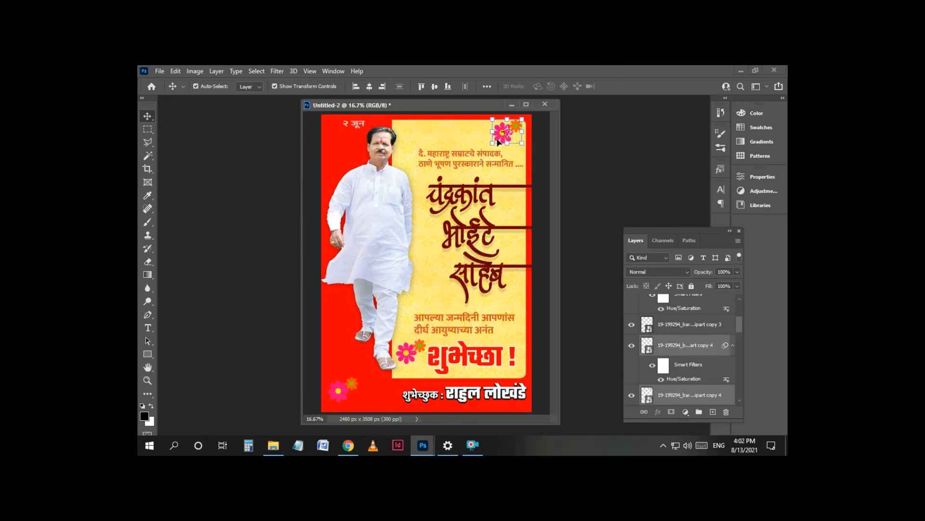
left_click_drag(499, 140, 335, 152)
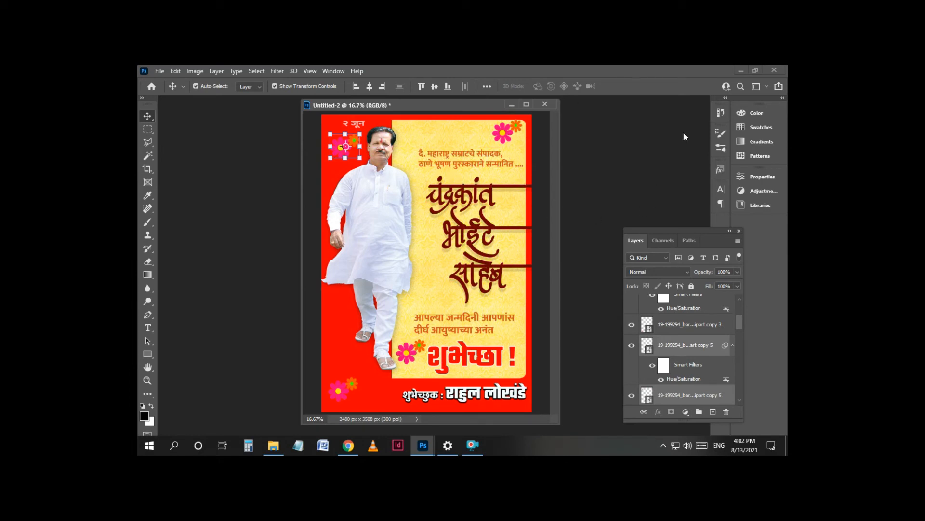
scroll(351, 166, "up", 1)
scroll(351, 169, "up", 1)
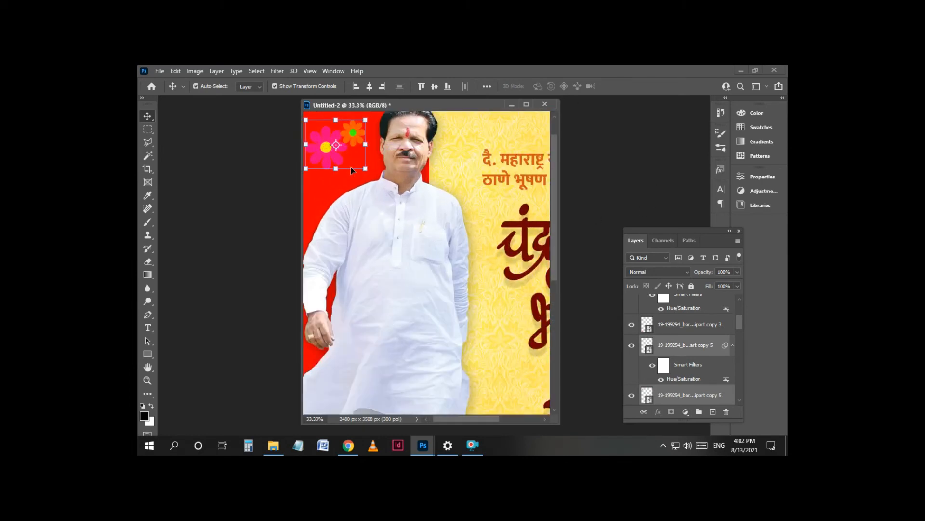
scroll(351, 170, "up", 3)
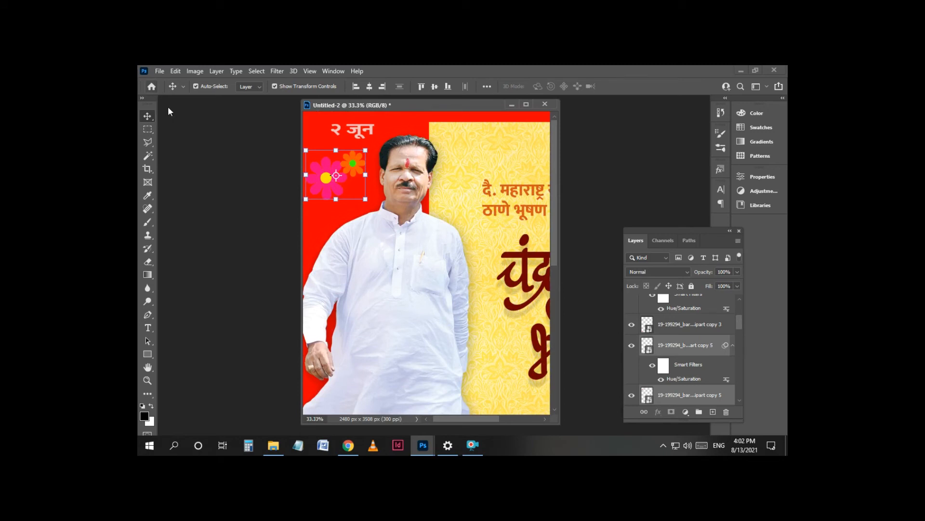
left_click(195, 71)
left_click(148, 117)
left_click(194, 70)
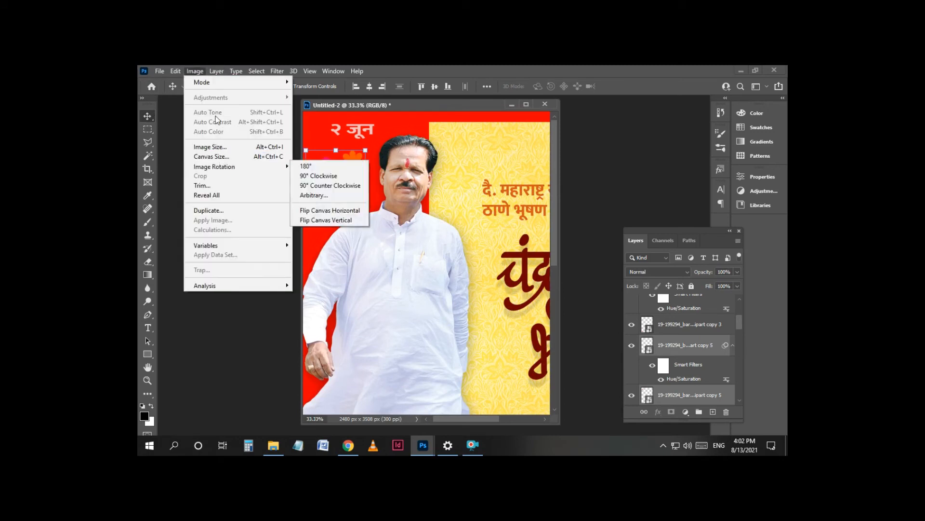
left_click(343, 156)
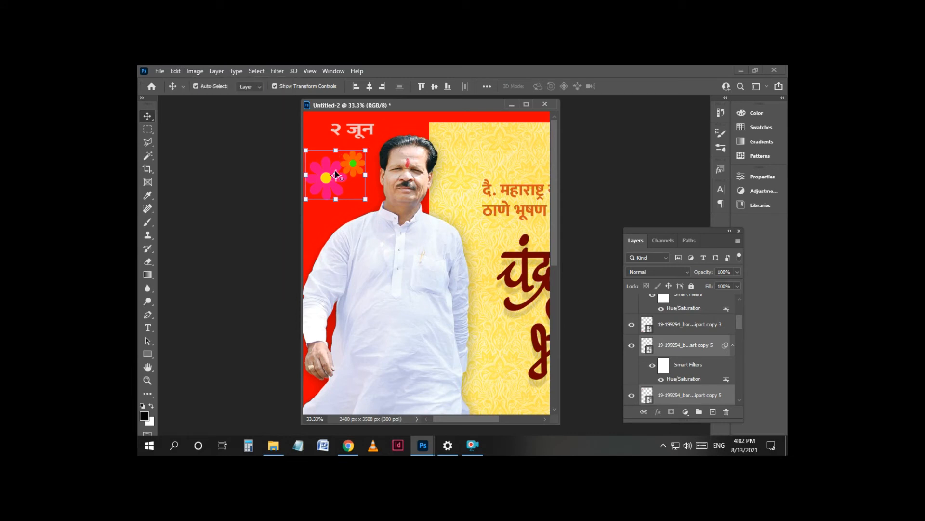
left_click(337, 176)
left_click(458, 226)
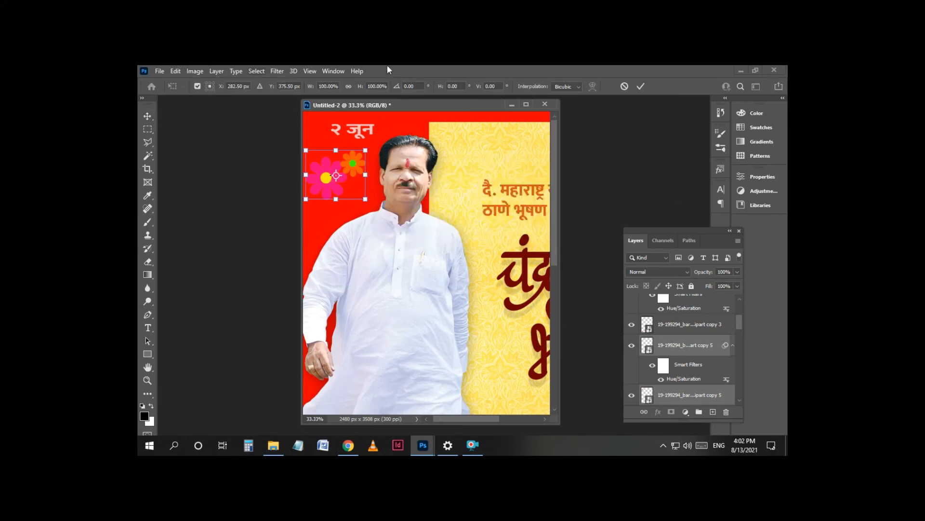
left_click(148, 117)
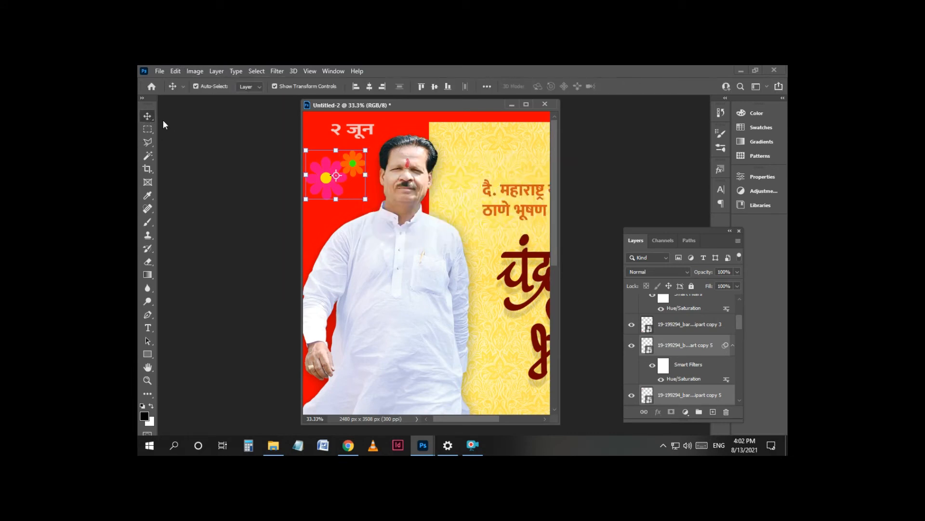
left_click(200, 72)
left_click(645, 190)
left_click(309, 216)
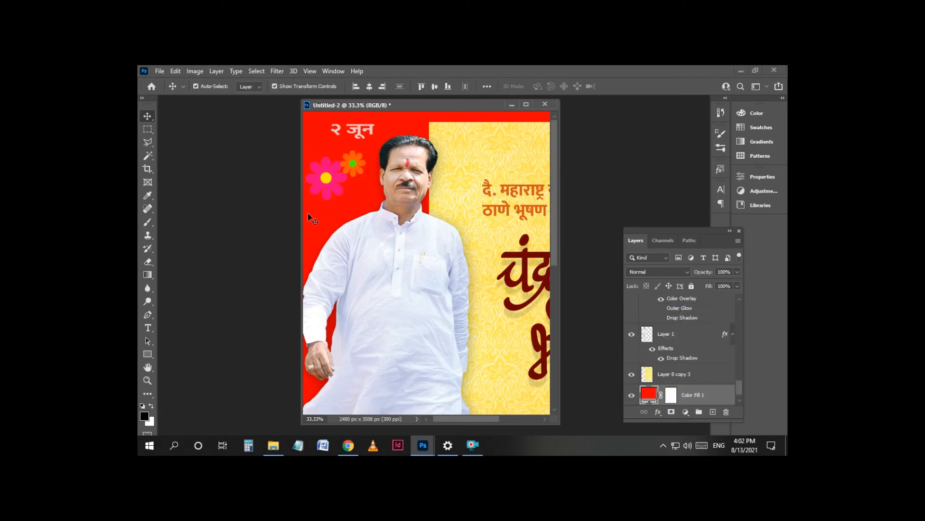
Merge the pink and orange flower layers below the २ जून date and shift the merged pair slightly toward the man's face.
left_click(337, 176)
right_click(356, 161)
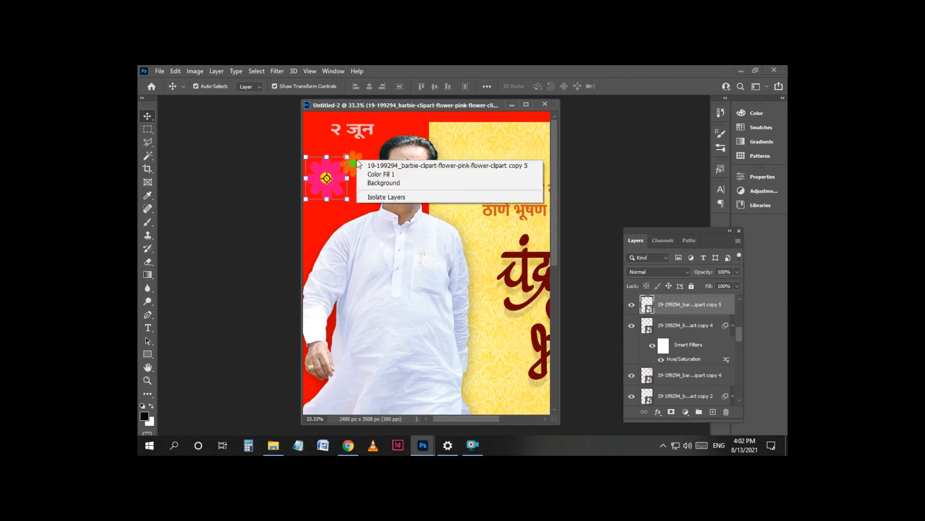
left_click(376, 164, "shift")
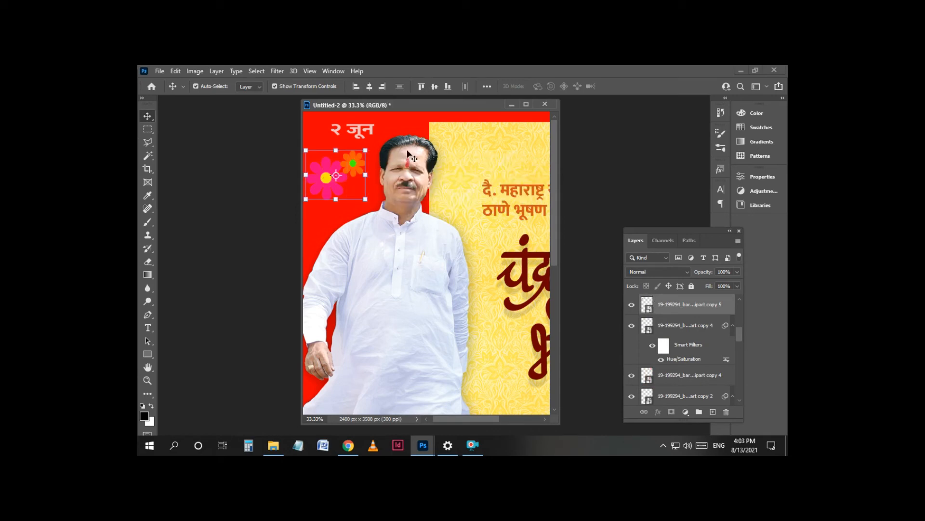
left_click(737, 241)
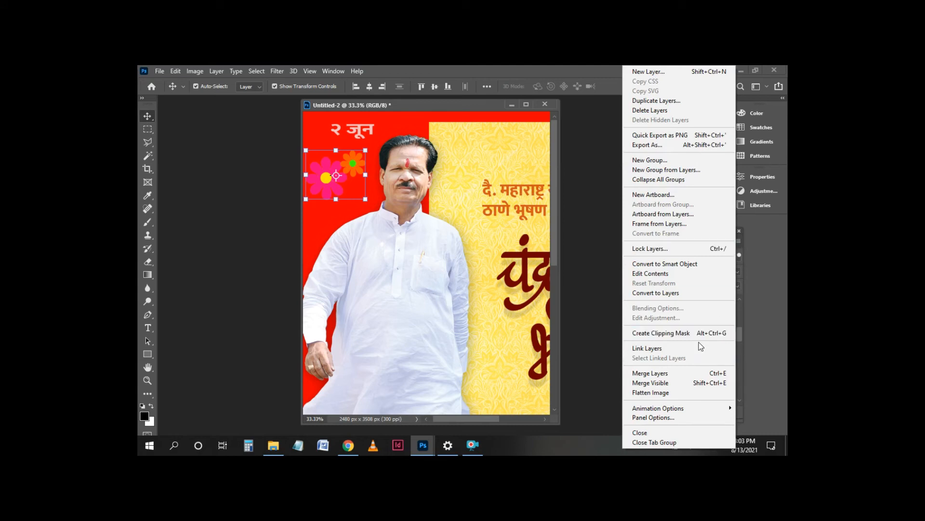
left_click(677, 377)
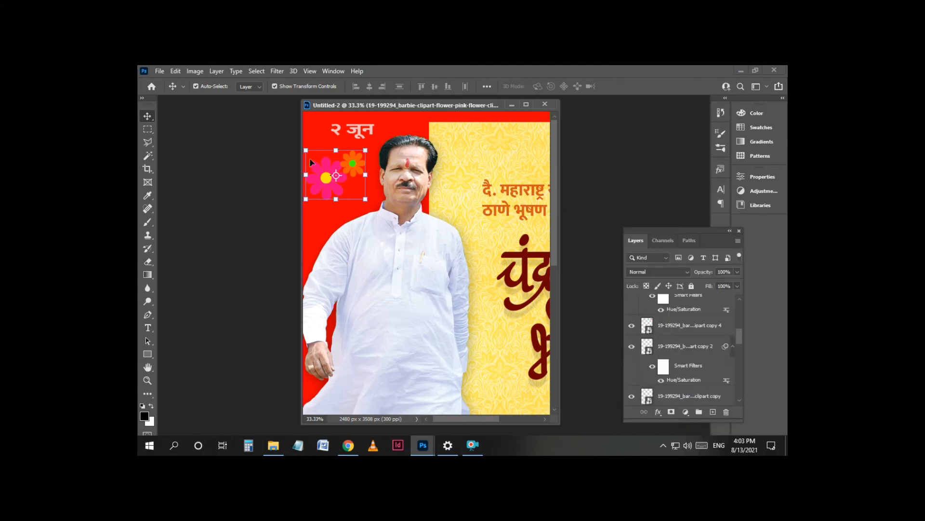
mouse_move(354, 171)
left_mouse_down()
mouse_move(358, 179)
mouse_move(360, 167)
left_mouse_up()
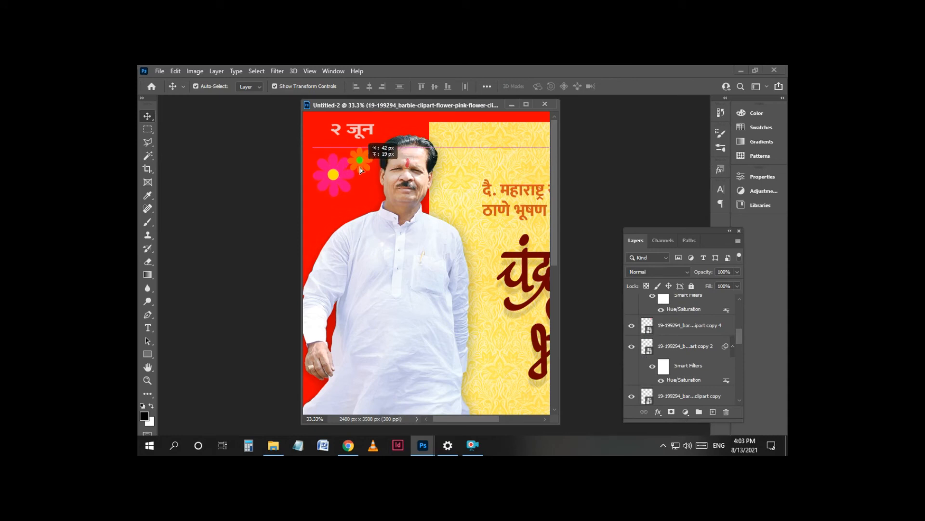
Apply Hue/Saturation to the merged flower pair with hue -5, saturation -16 and lightness +22.
left_click(192, 74)
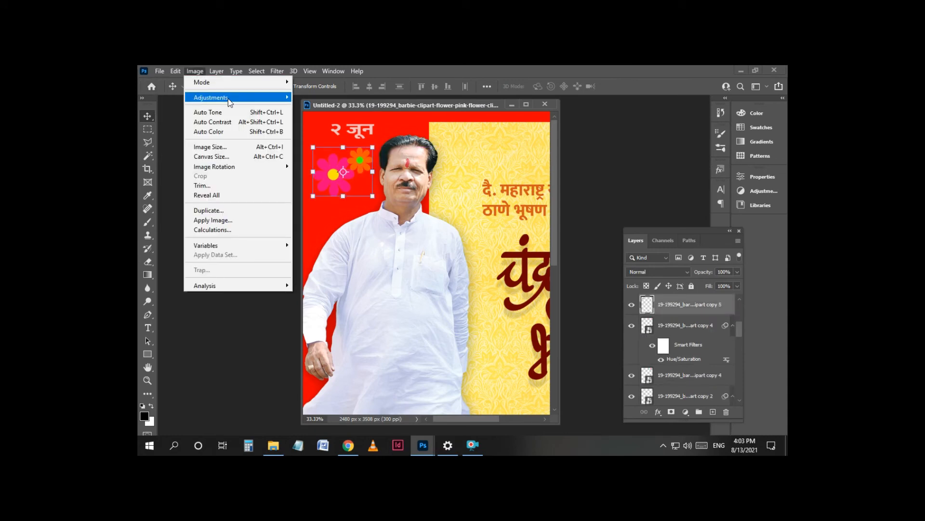
mouse_move(230, 98)
left_click(341, 151)
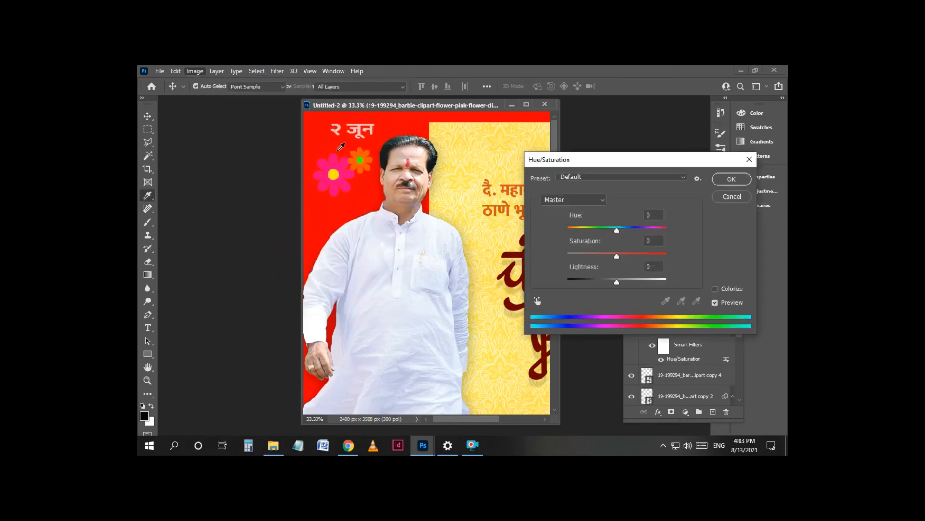
mouse_move(614, 231)
left_mouse_down()
mouse_move(599, 233)
mouse_move(633, 233)
mouse_move(609, 239)
mouse_move(632, 253)
mouse_move(617, 256)
mouse_move(606, 230)
left_mouse_up()
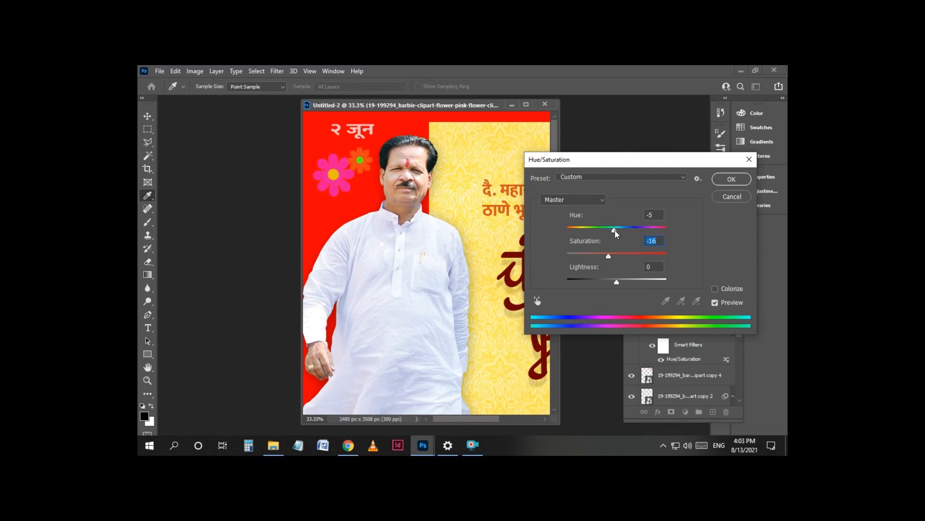
left_click(615, 229)
left_click_drag(615, 283, 627, 282)
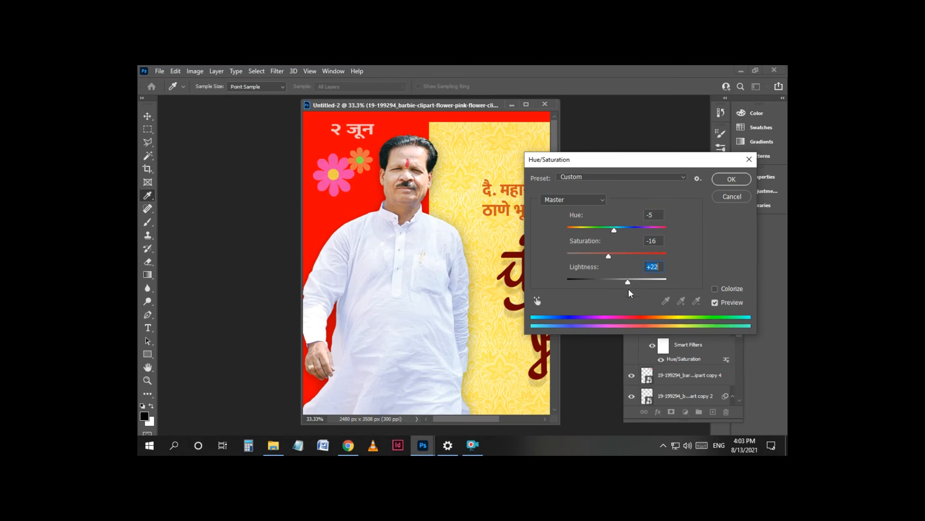
left_click(731, 179)
key("v")
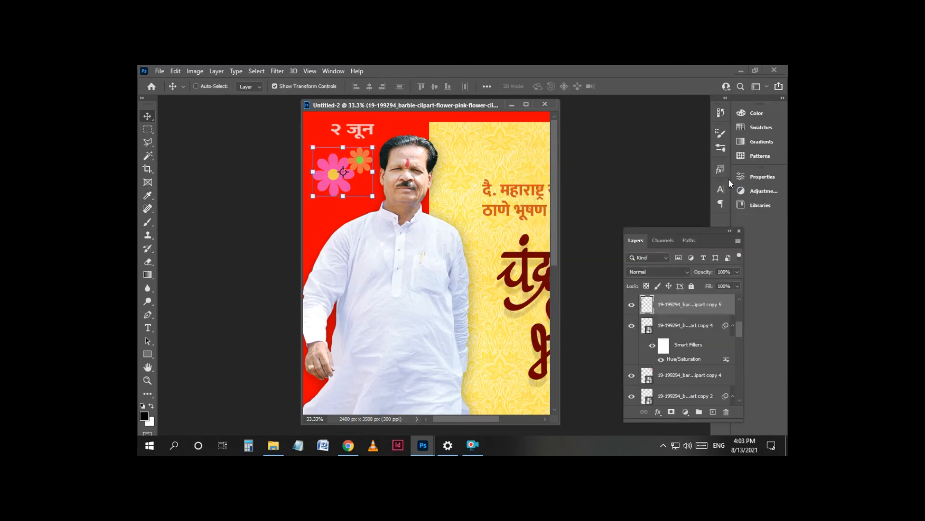
Try to move the recoloured flower pair from below the date down toward the man's feet.
key("ctrl+minus")
scroll(369, 260, "down", 3)
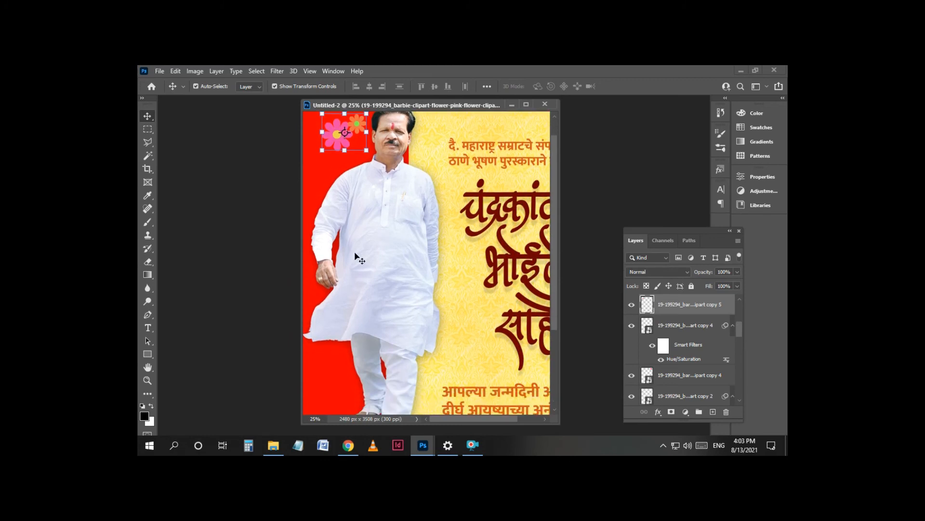
key("ctrl+minus")
key("ctrl+minus")
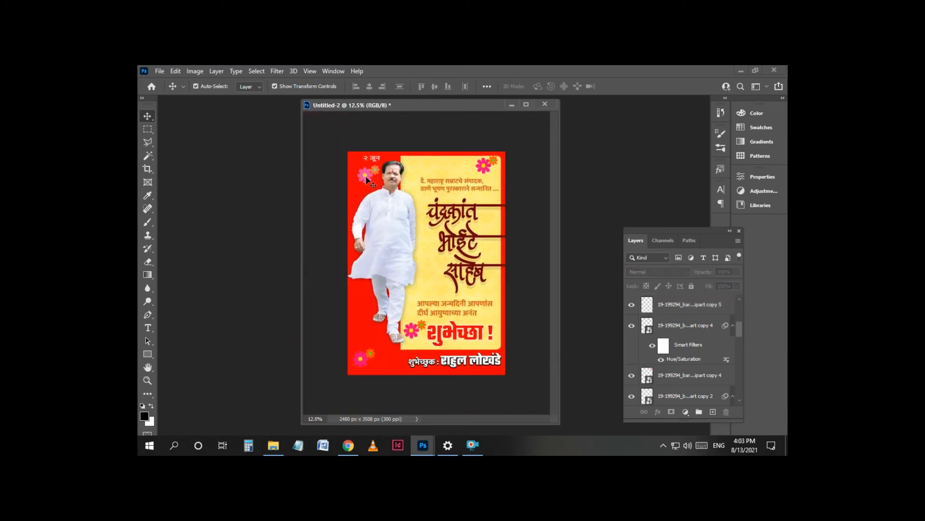
left_click_drag(366, 177, 363, 340)
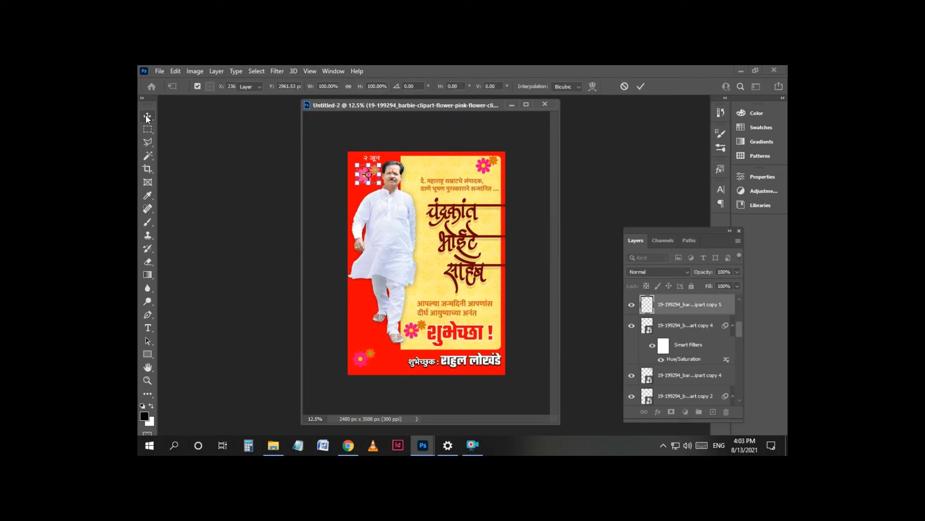
left_click(145, 116)
key("Return")
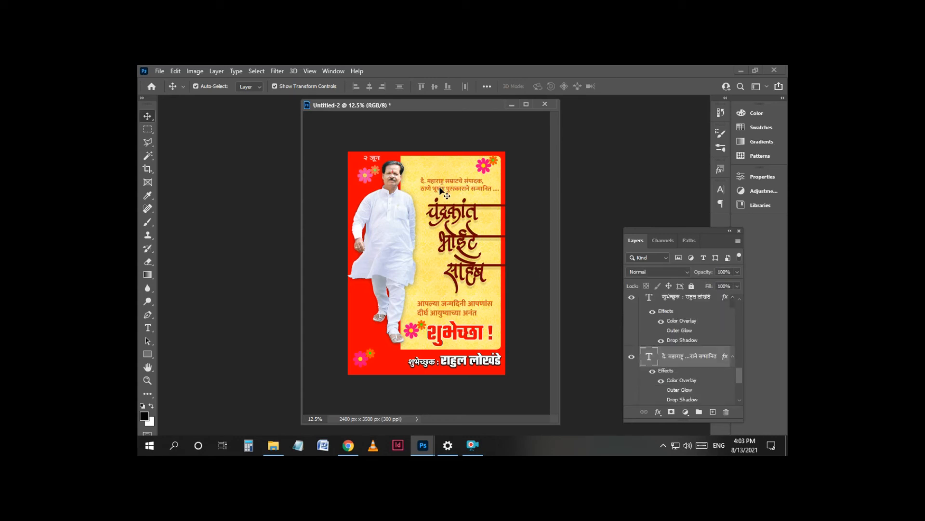
Nudge the orange दै. महाराष्ट्र सम्राटचे संपादक text slightly up and left on the yellow panel.
left_click(443, 192)
left_click_drag(443, 192, 440, 189)
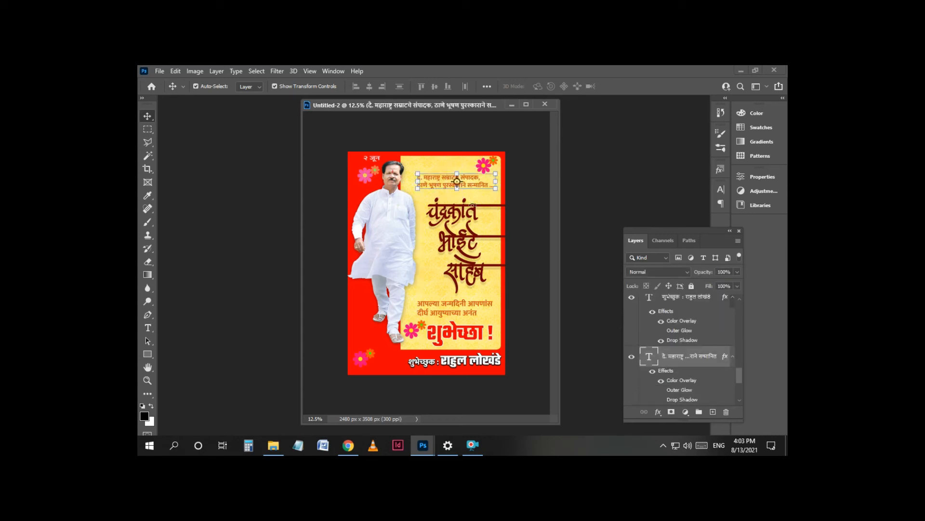
Copy the मा. श्री. text from the Untitled-1 document into the poster, above the man's large name.
mouse_move(423, 445)
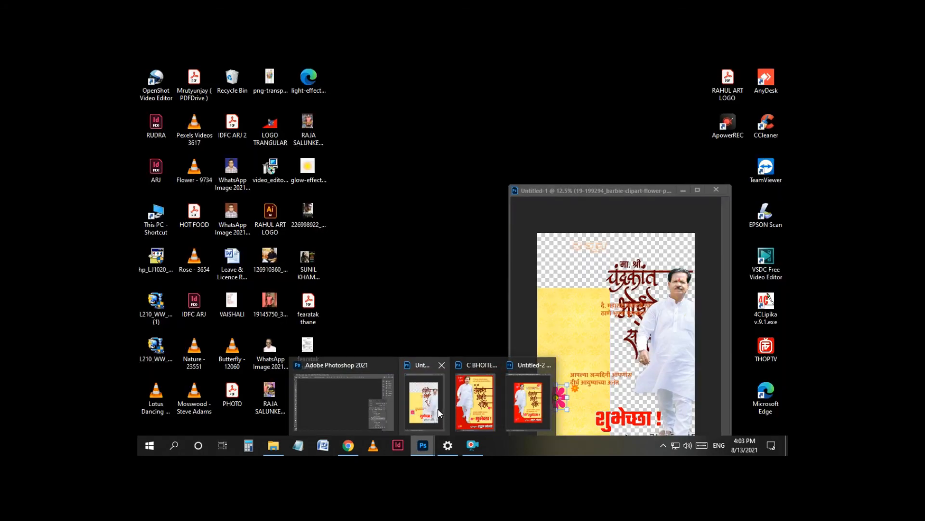
left_click(438, 408)
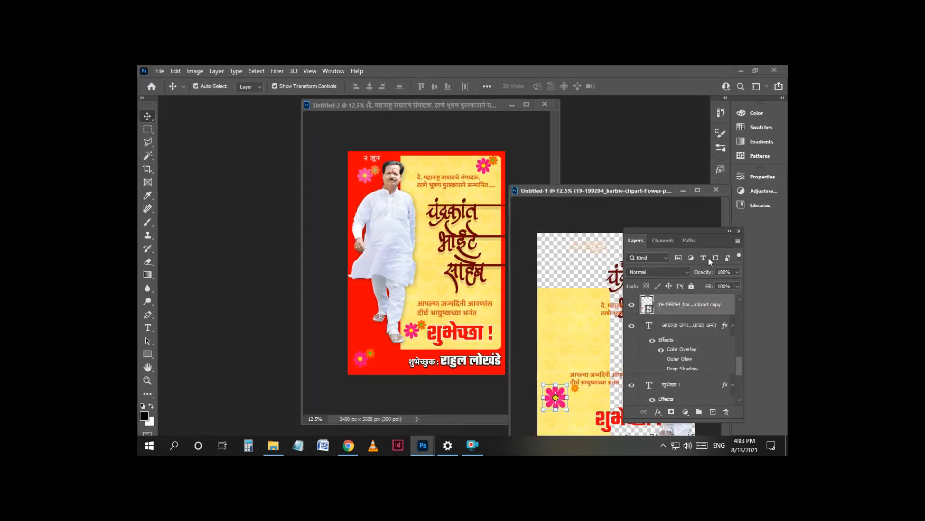
left_click(729, 230)
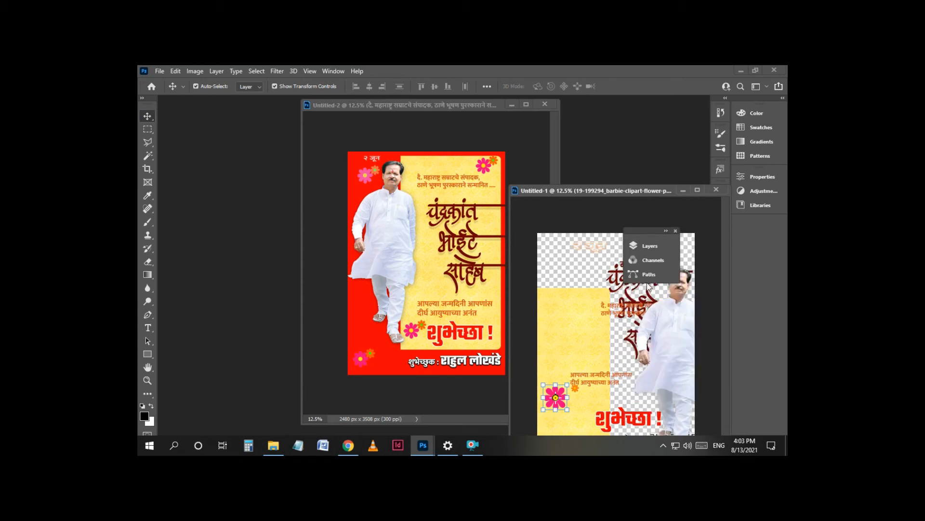
left_click_drag(648, 232, 729, 242)
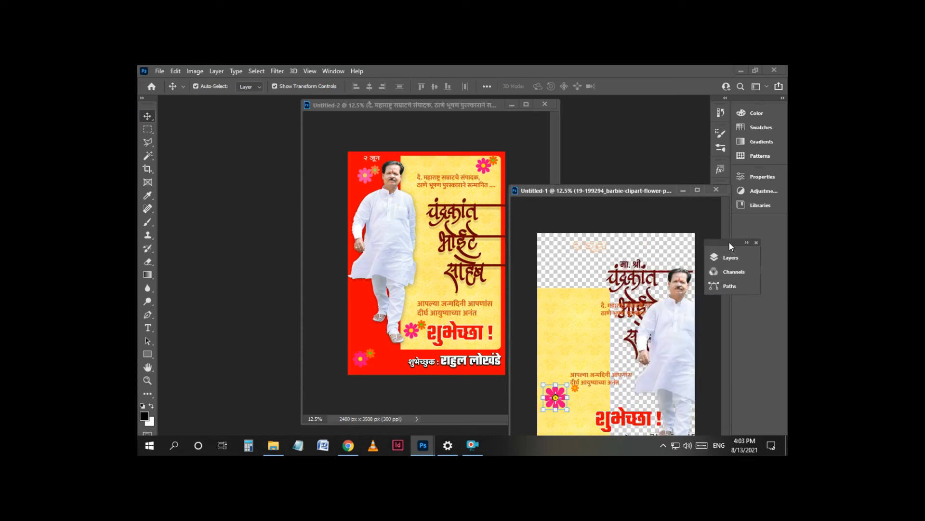
left_click(631, 264)
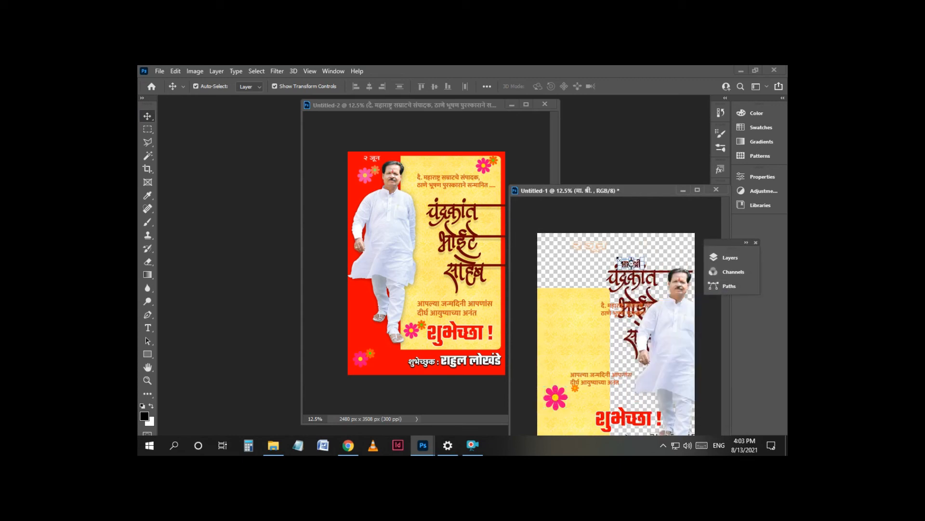
key("ctrl+plus")
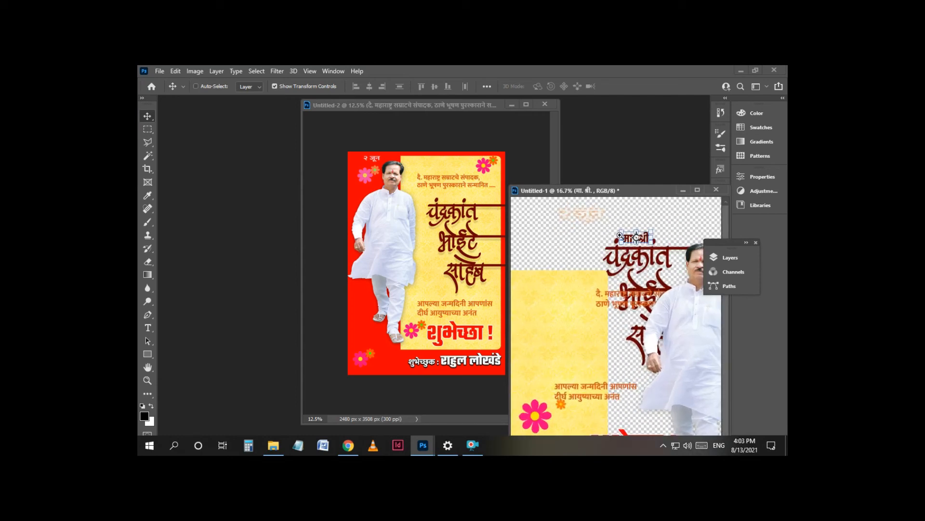
left_click_drag(630, 243, 425, 203)
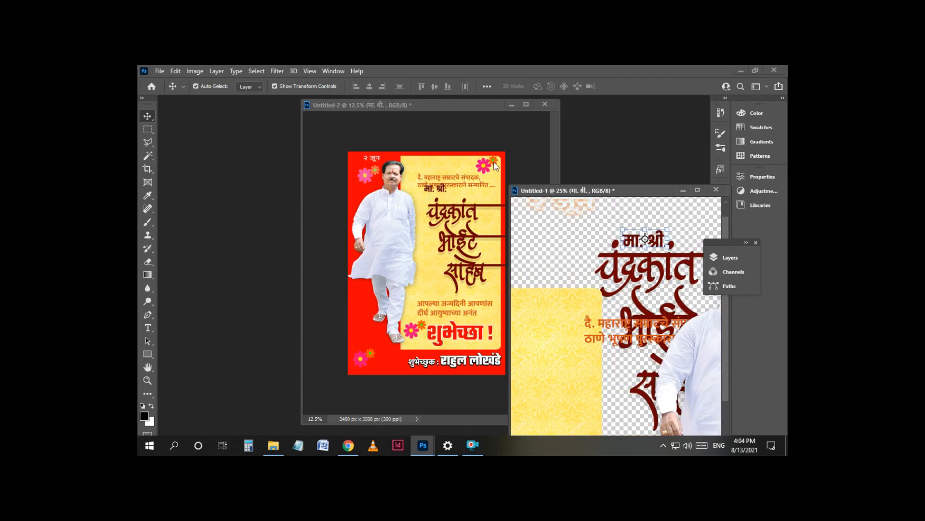
Place मा. श्री. just above the start of the man's name, and raise the orange two-line text above it for more spacing.
left_click(528, 105)
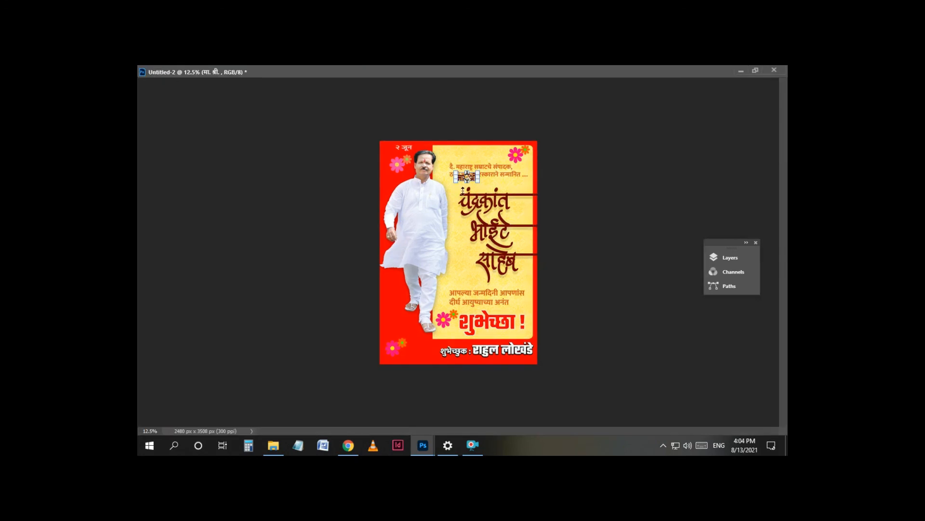
left_click(486, 165)
left_click(481, 162)
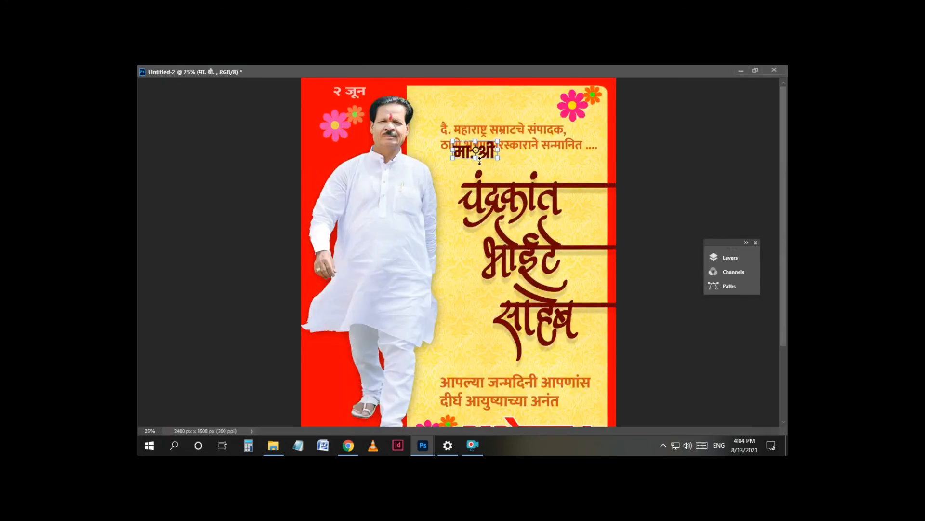
left_click_drag(489, 158, 468, 171)
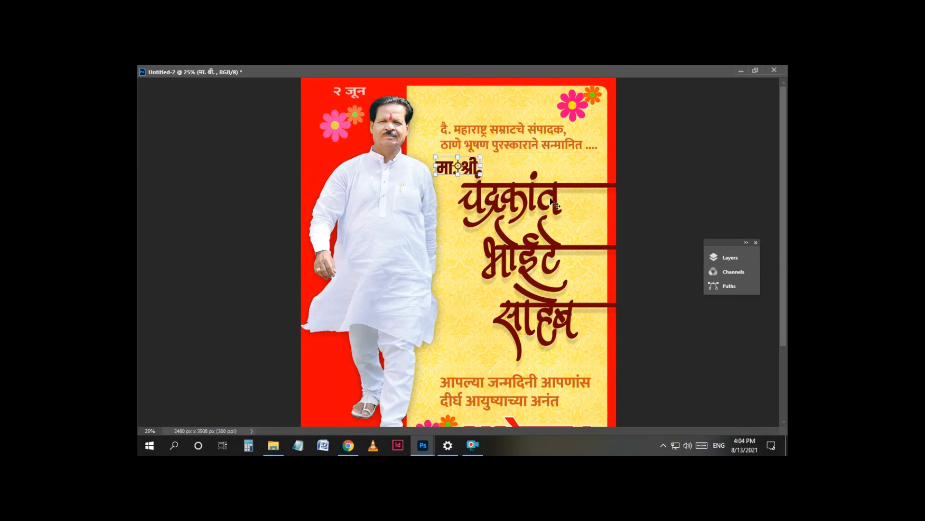
left_click_drag(519, 144, 515, 137)
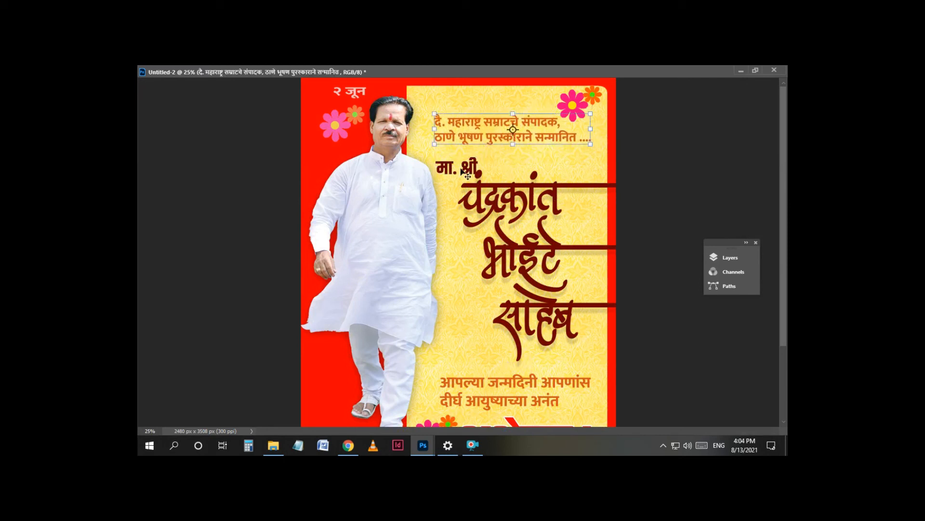
left_click_drag(464, 172, 463, 167)
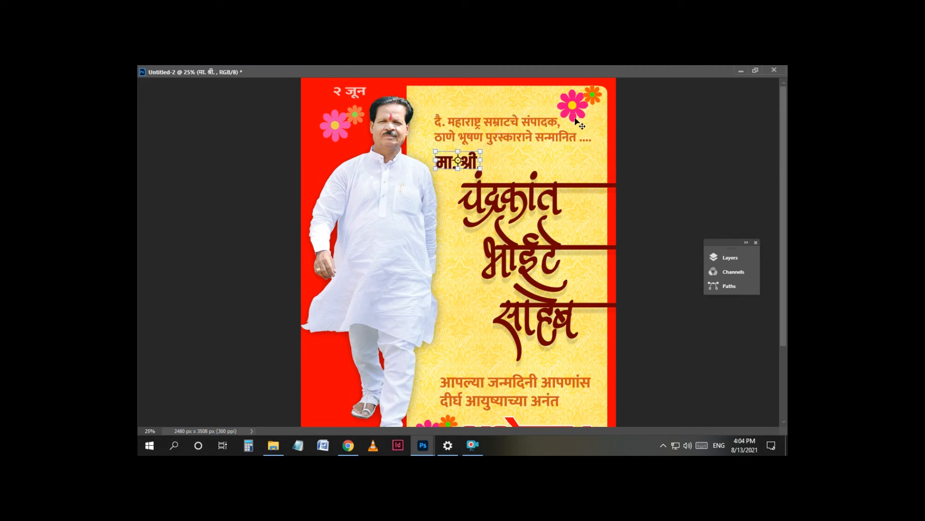
Try to select the pink and orange flowers together in the yellow panel's upper-right corner.
left_click(573, 120)
left_click_drag(575, 118, 580, 117)
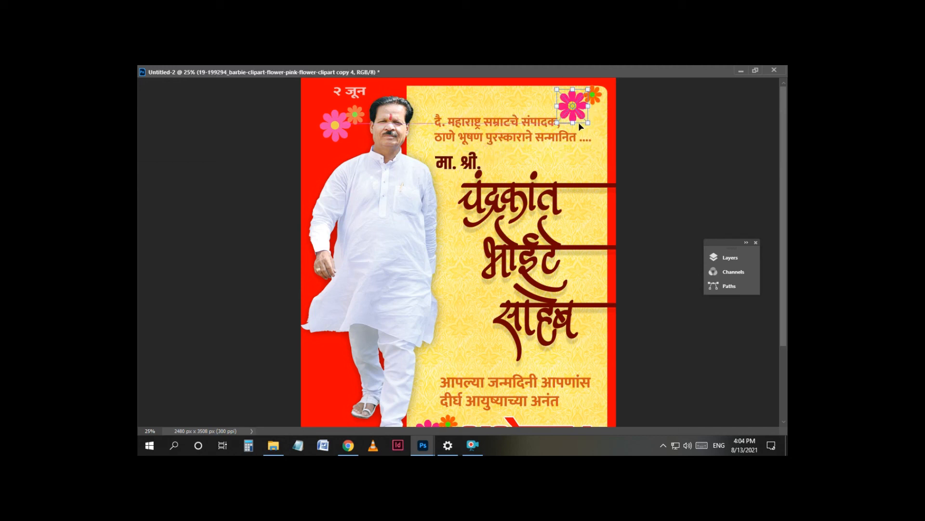
right_click(596, 93)
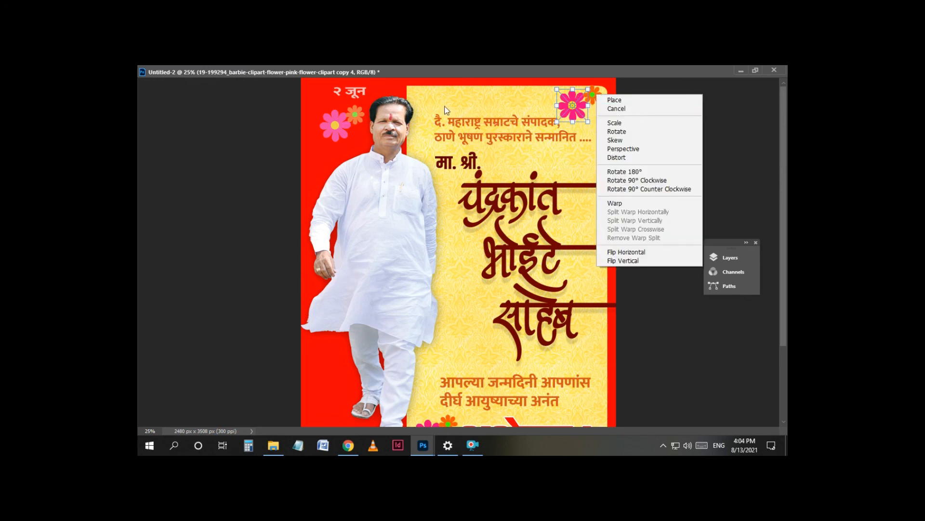
left_click(749, 120)
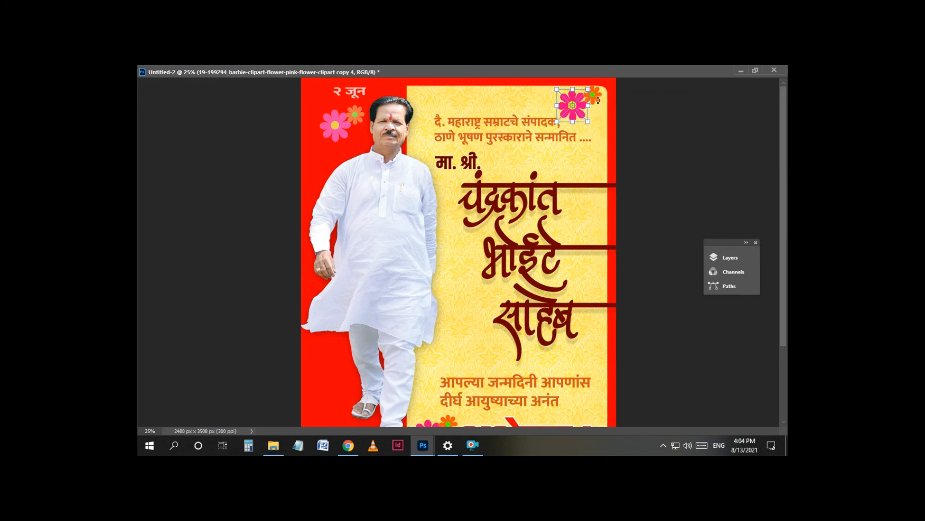
Restore the maximised poster window and widen it to the poster's right edge, with the Untitled-1 window moved aside.
left_click(753, 72)
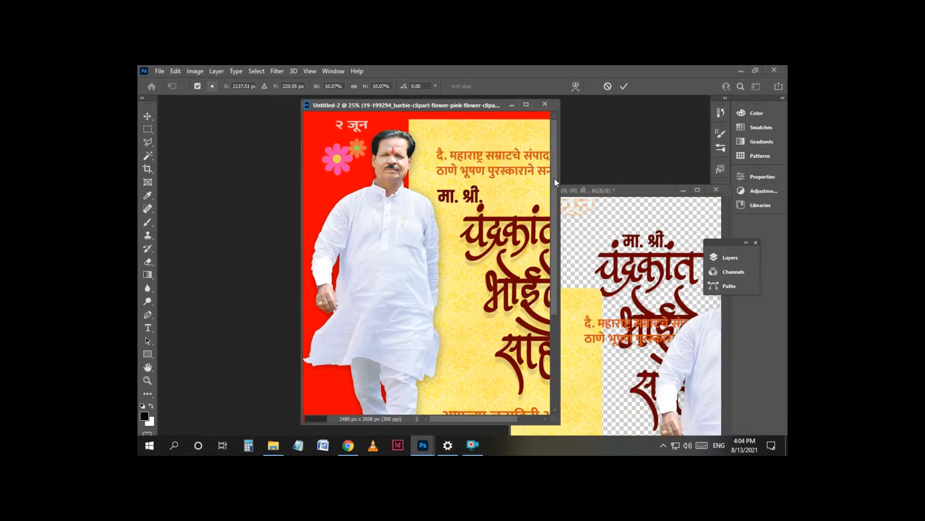
left_click_drag(560, 194, 643, 235)
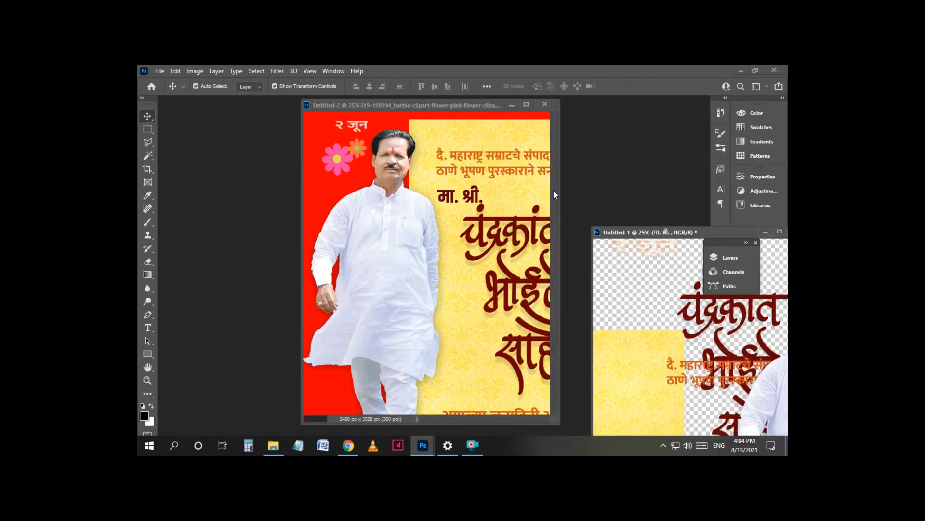
left_click_drag(559, 196, 639, 199)
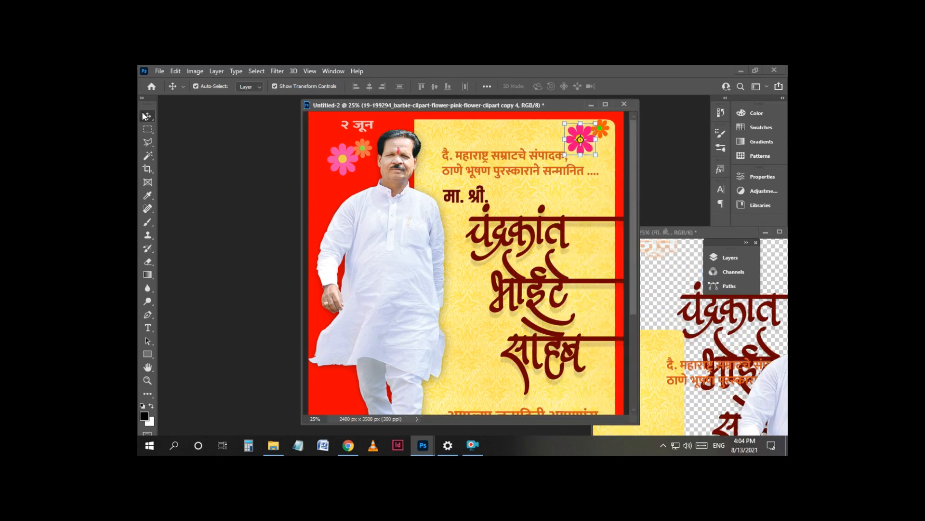
Select the pink and orange flowers in the yellow panel's upper-right corner together and move them about 50 px right and 78 px down.
right_click(602, 129)
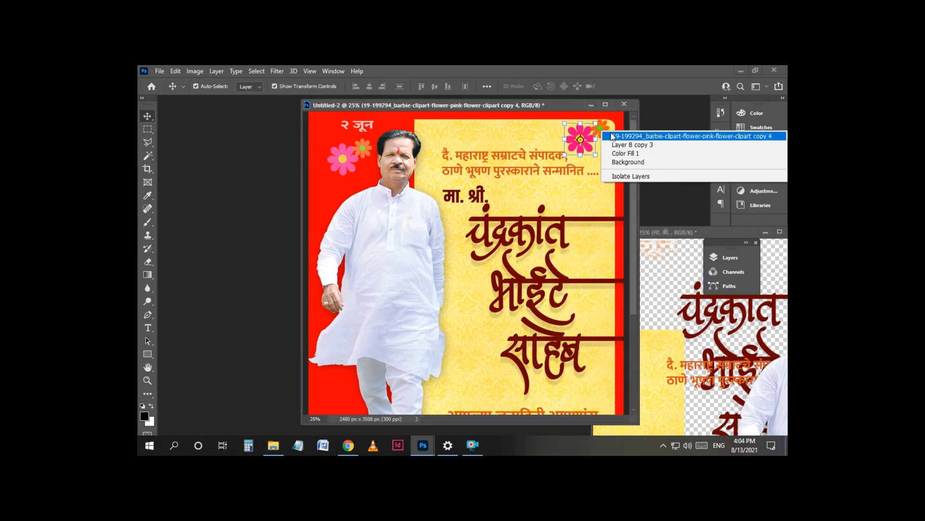
left_click(600, 133, "shift")
left_click_drag(577, 149, 589, 158)
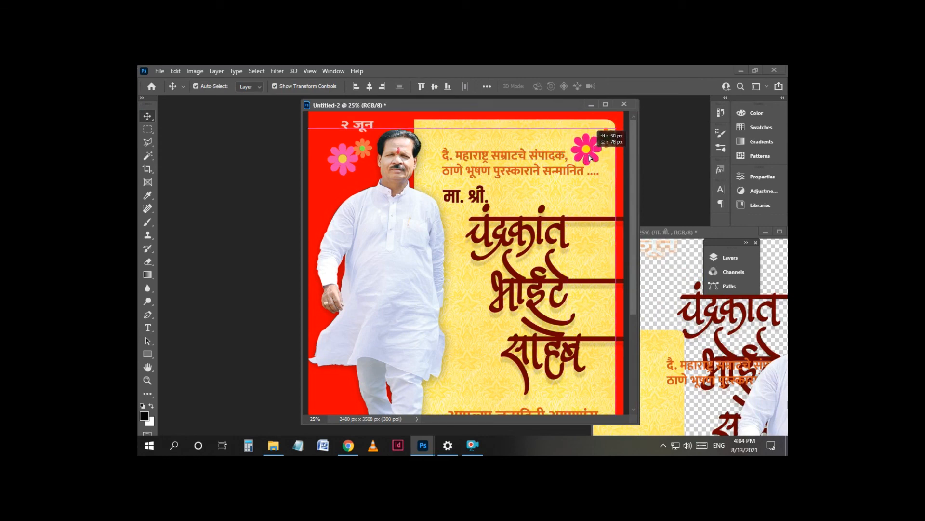
Duplicate the pink and orange flower pair beside शुभेच्छा ! and place the copy just before the last line of the man's name.
scroll(466, 257, "down", 4)
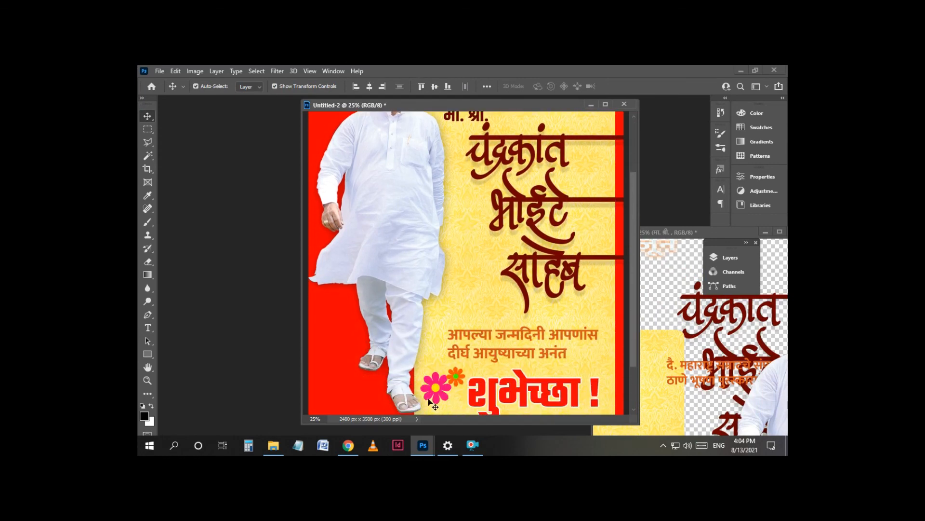
left_click(431, 400)
left_click_drag(435, 400, 471, 270)
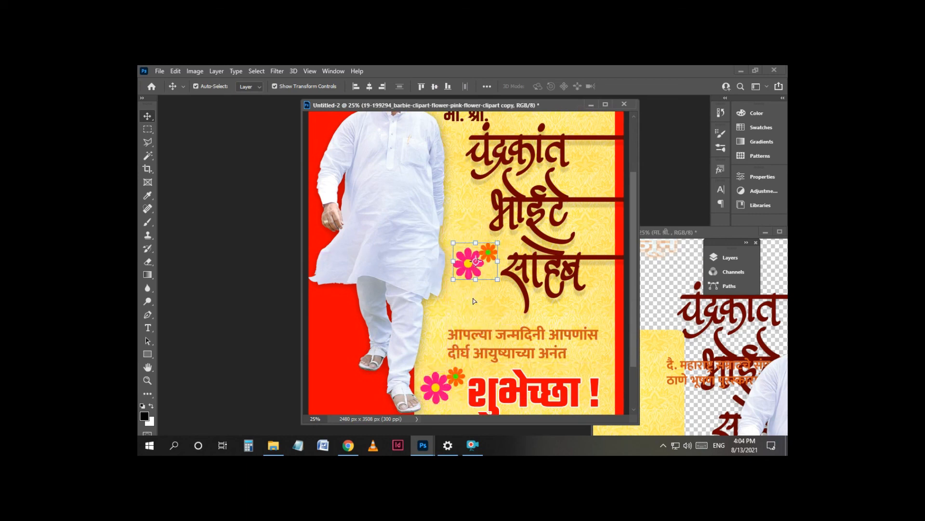
key("ctrl+minus")
key("ctrl+minus")
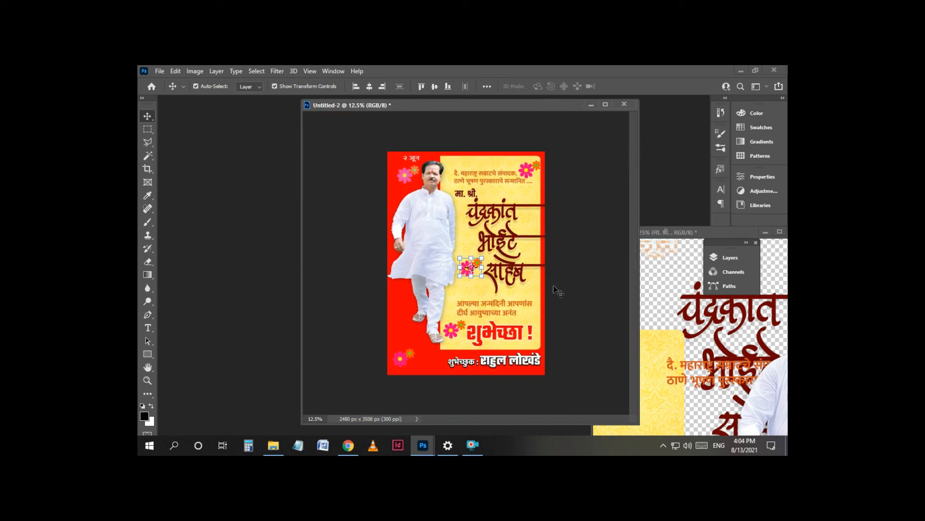
left_click(593, 270)
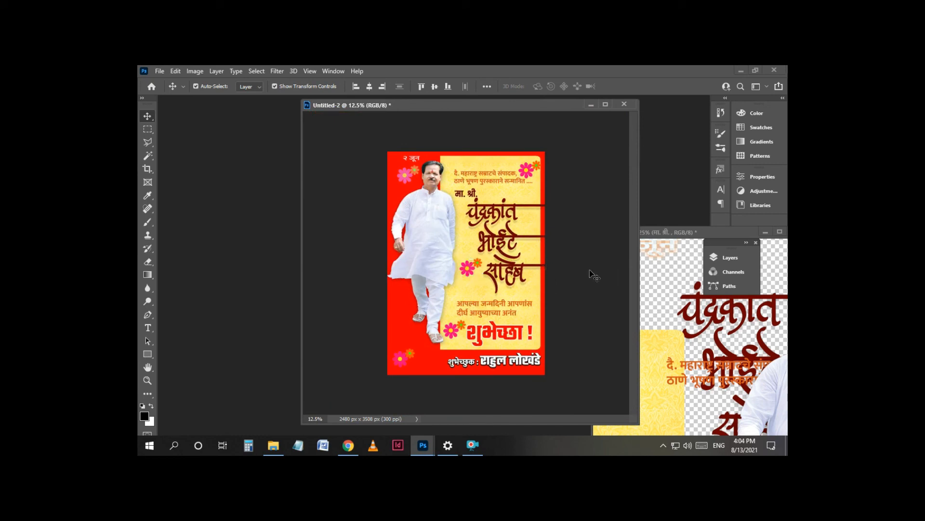
Scale the man's cutout up proportionally to about 103.6%, extending it down to the yellow panel's lower edge.
left_click(420, 326)
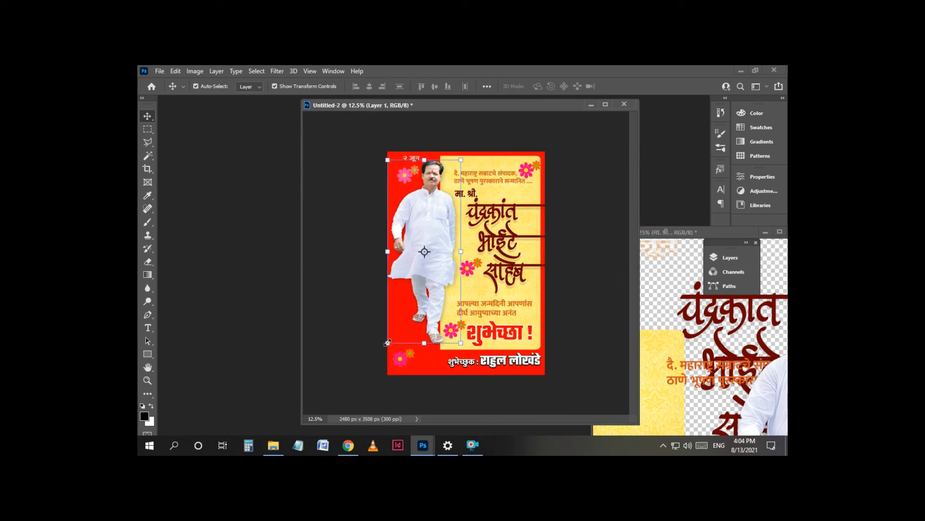
left_click_drag(461, 343, 463, 349)
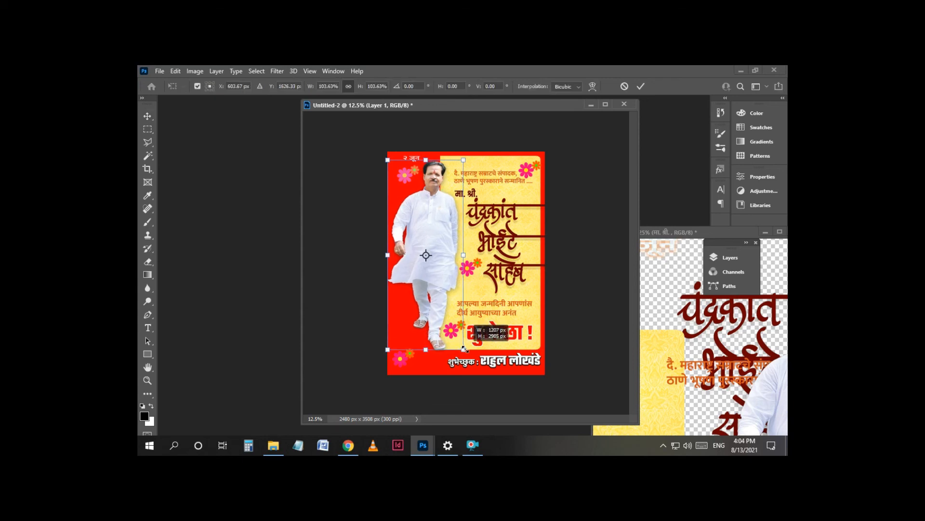
key("Return")
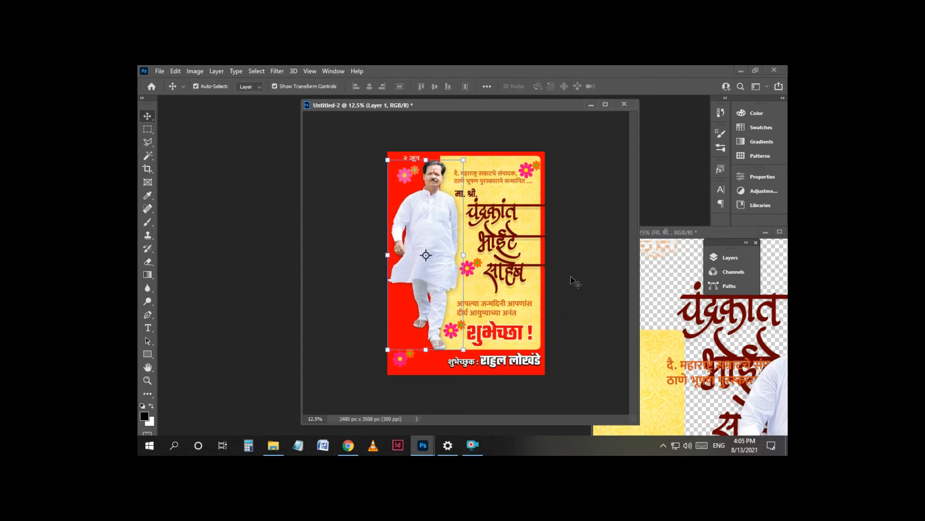
left_click(572, 307)
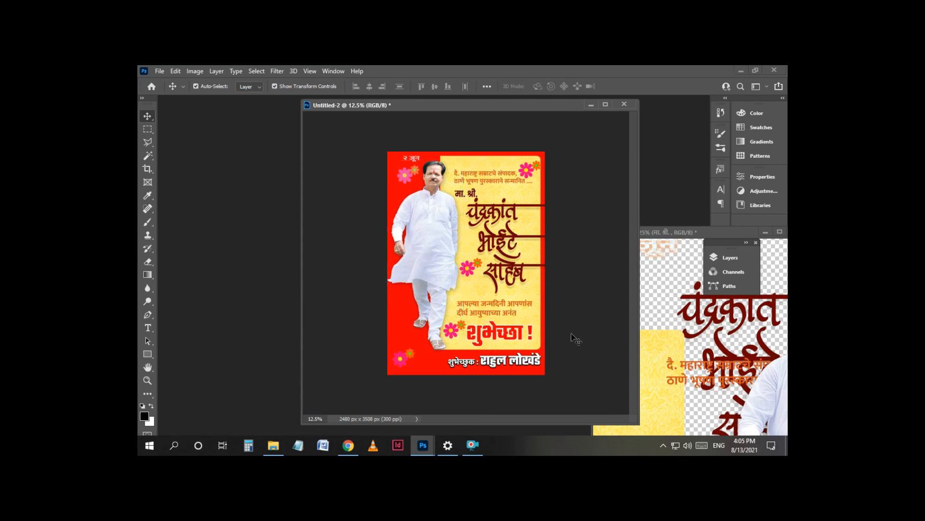
Maximise the poster window and show the whole poster at 16.67% zoom.
left_click(606, 105)
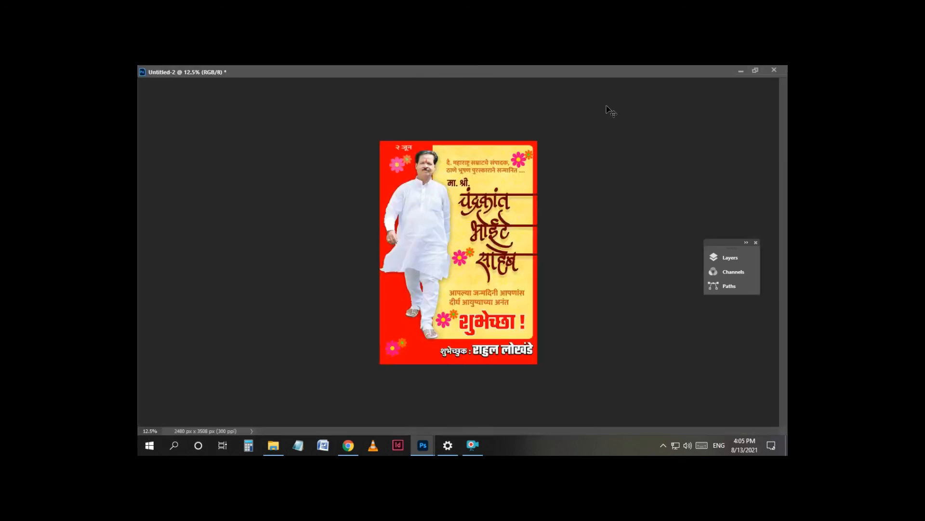
key("z")
left_click(568, 251)
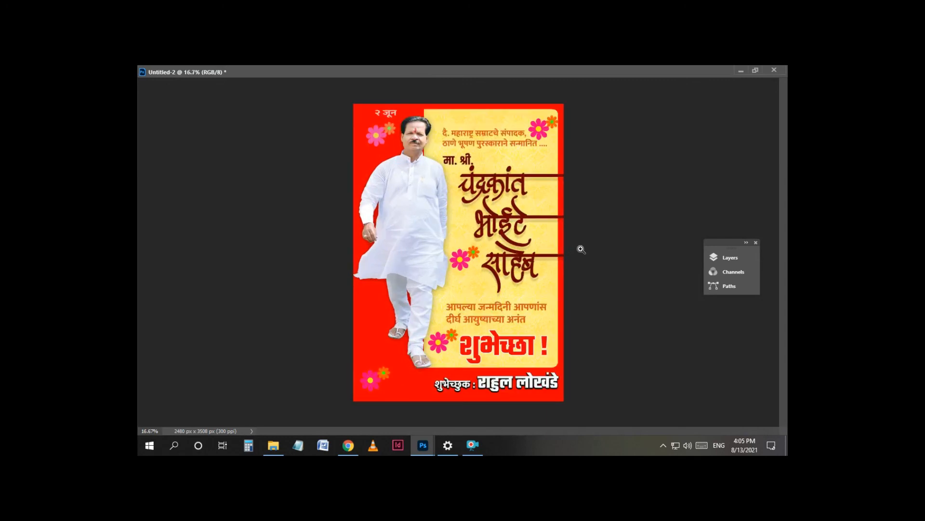
left_click(582, 249)
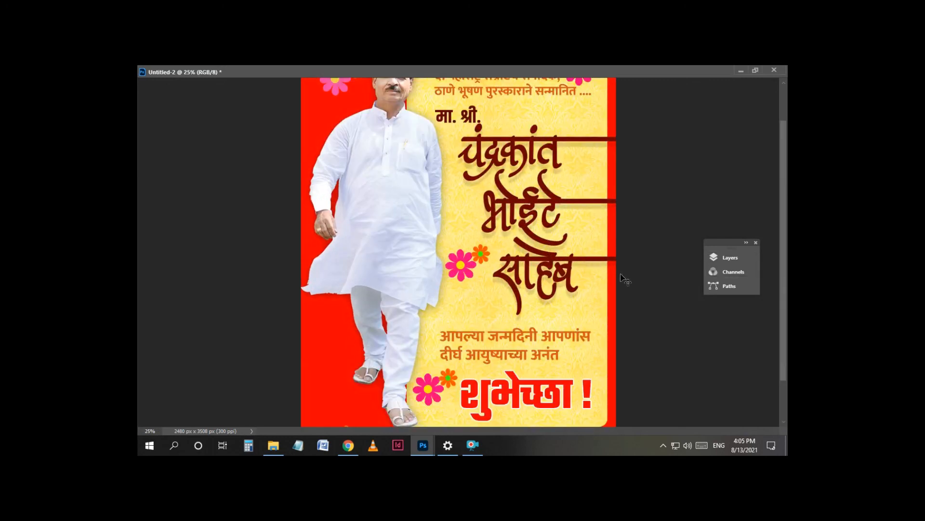
key("ctrl+minus")
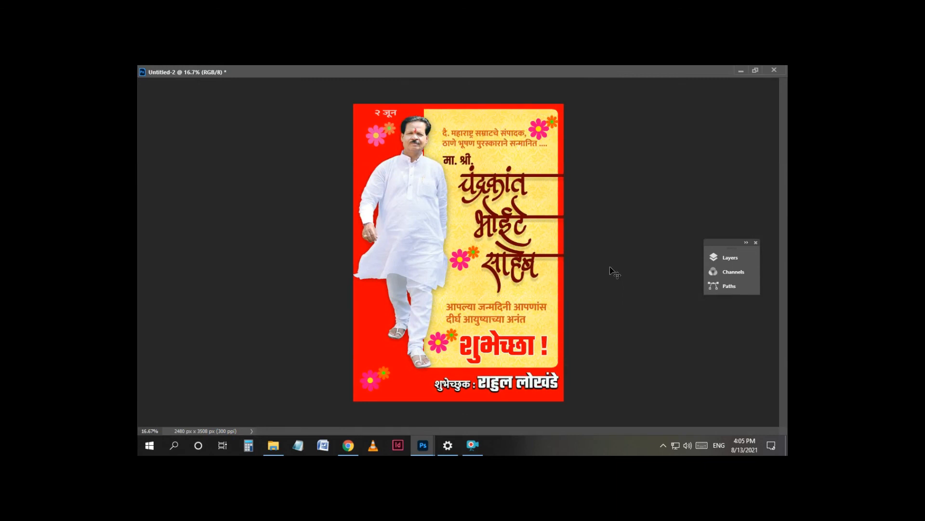
Nudge the yellow panel slightly left, and move the orange two-line text above मा. श्री. about 84 px left and 15 px down.
left_click(557, 364)
key("ctrl+t")
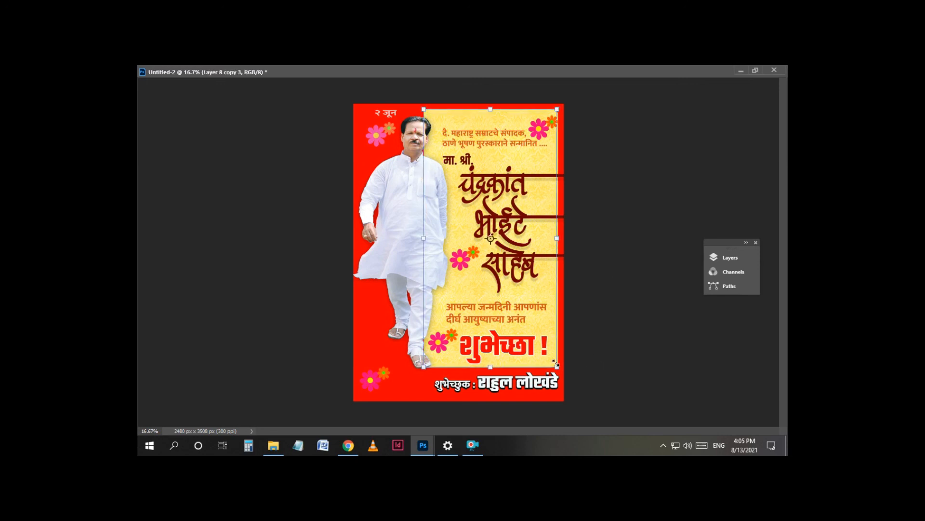
key("Left")
key("Left")
key("Left")
key("Left")
key("Left")
key("Left")
key("Left")
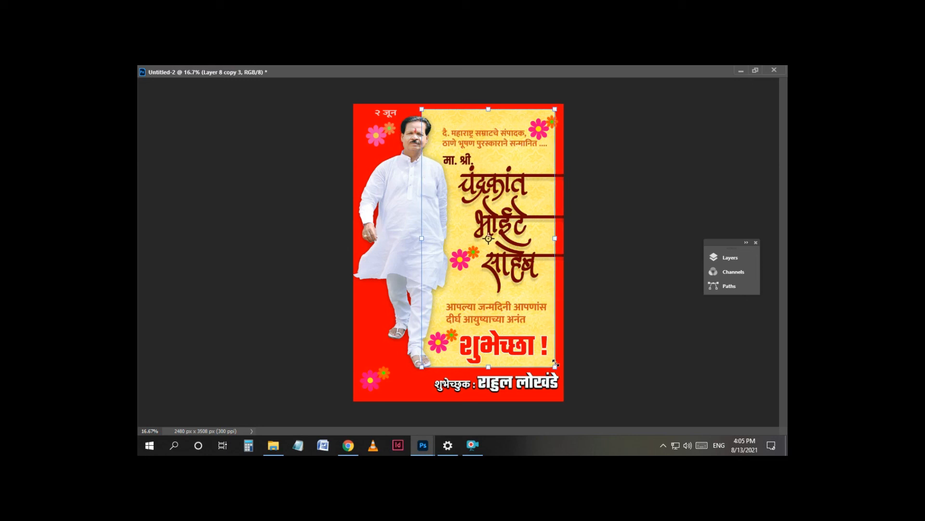
left_click(471, 144)
left_click_drag(472, 144, 465, 145)
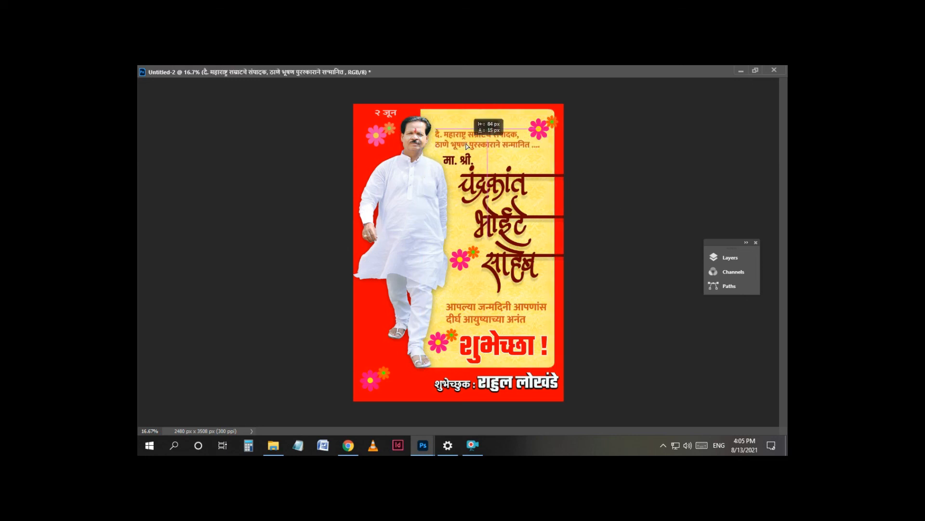
Select the pink and orange flowers in the yellow panel's upper-right corner together, shift them slightly left, and clear the selection.
right_click(540, 122)
left_click(548, 125)
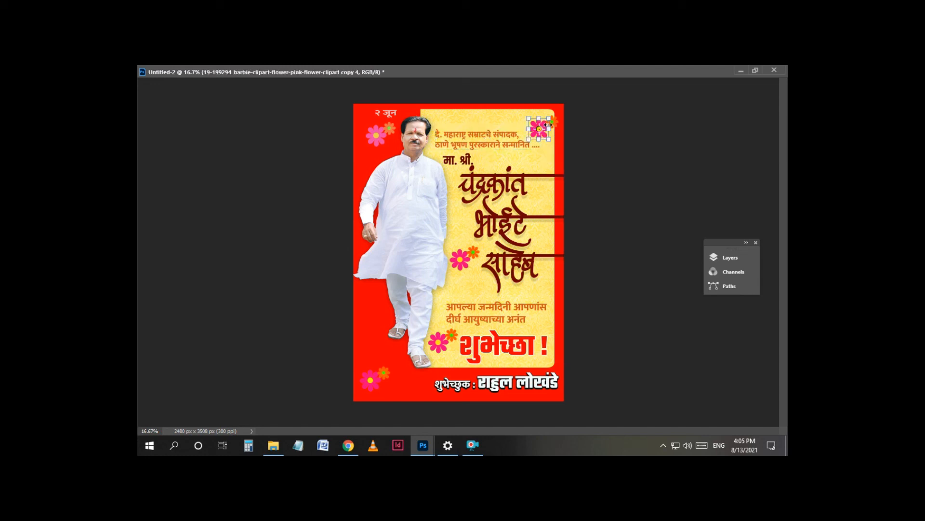
left_click(592, 135, "shift")
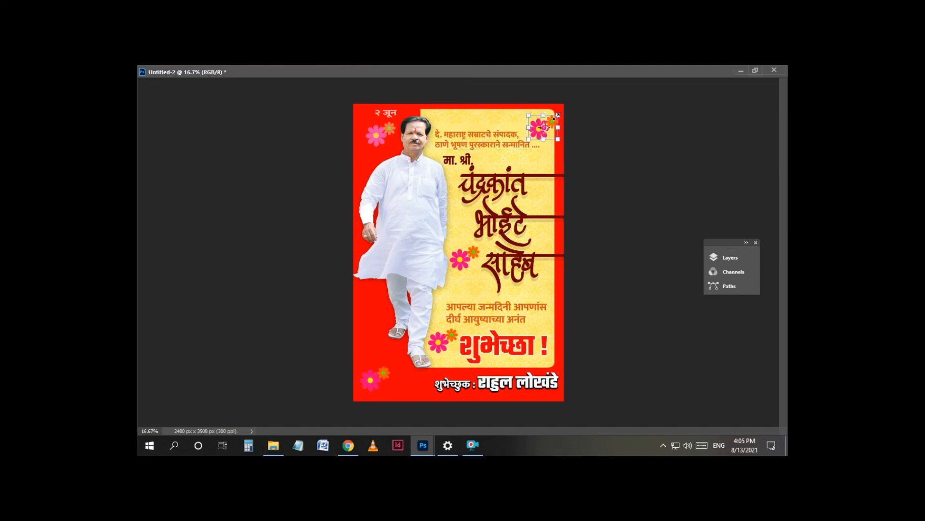
left_click_drag(551, 122, 548, 123)
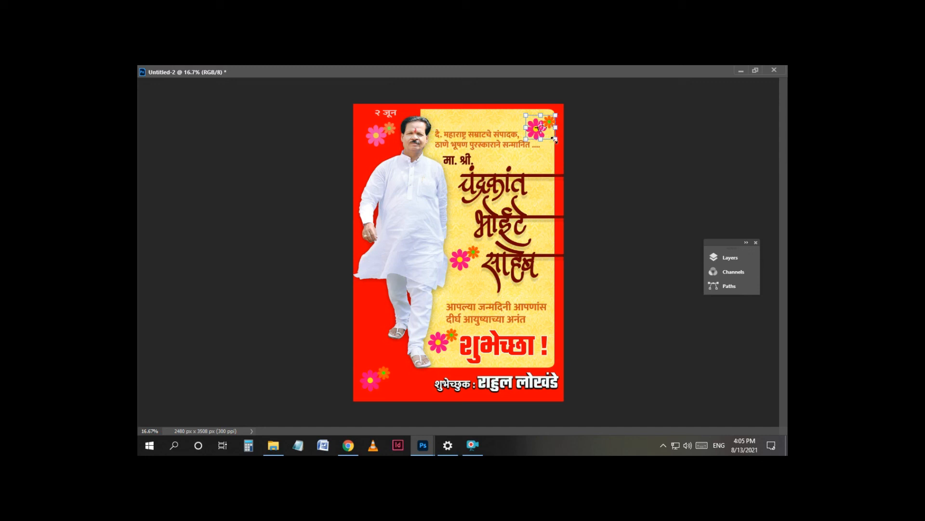
left_click(555, 140)
left_click(472, 221)
left_click(556, 402)
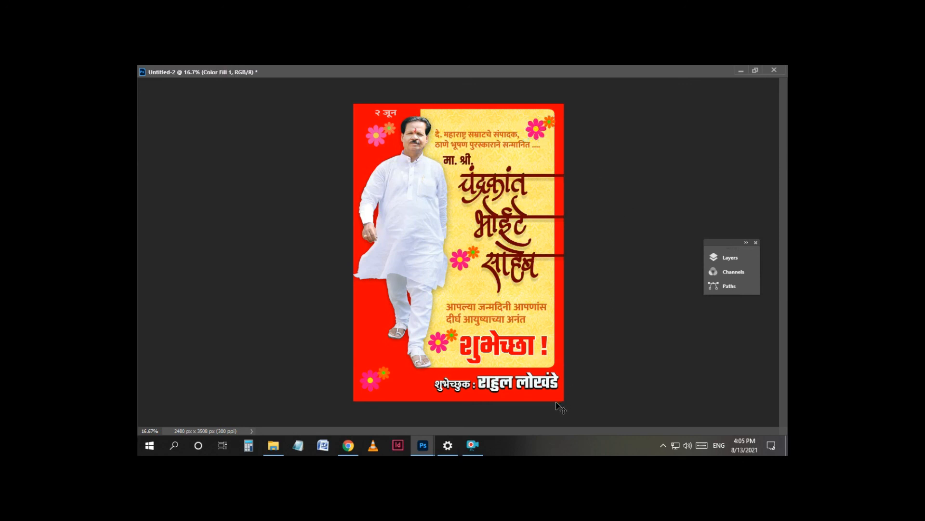
left_click(605, 361)
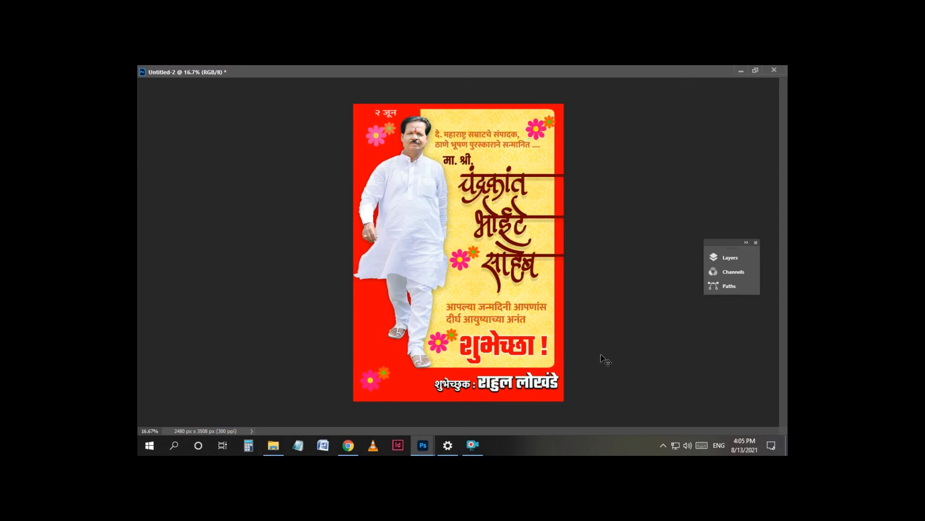